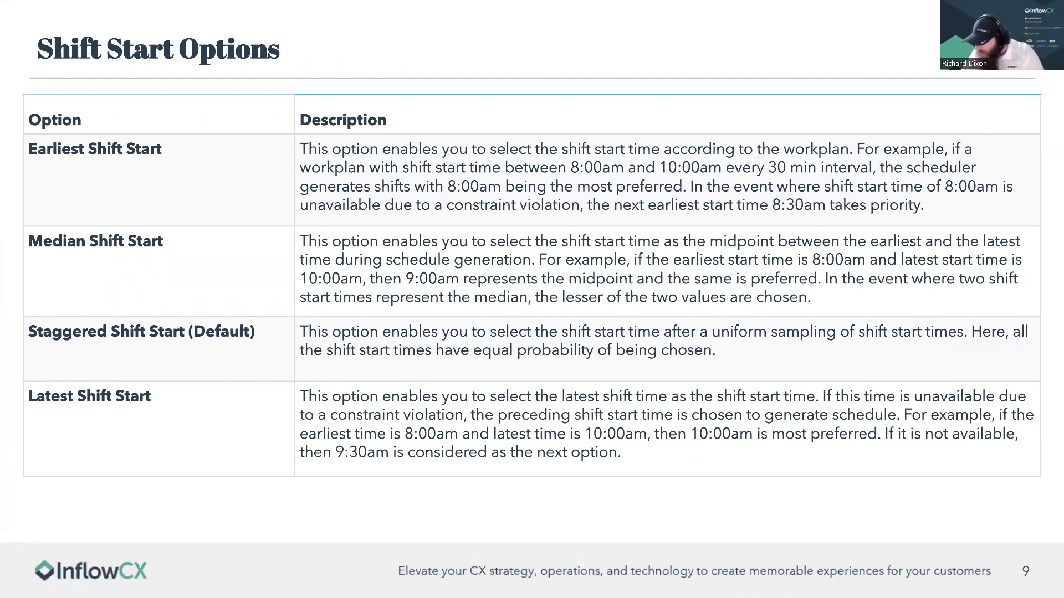
Step: Switch to the Genesys Cloud schedules page, choose Create Schedule Without Forecast, and review the Shift Start and Shift Length choices
{"action": "key", "text": "alt+Tab"}
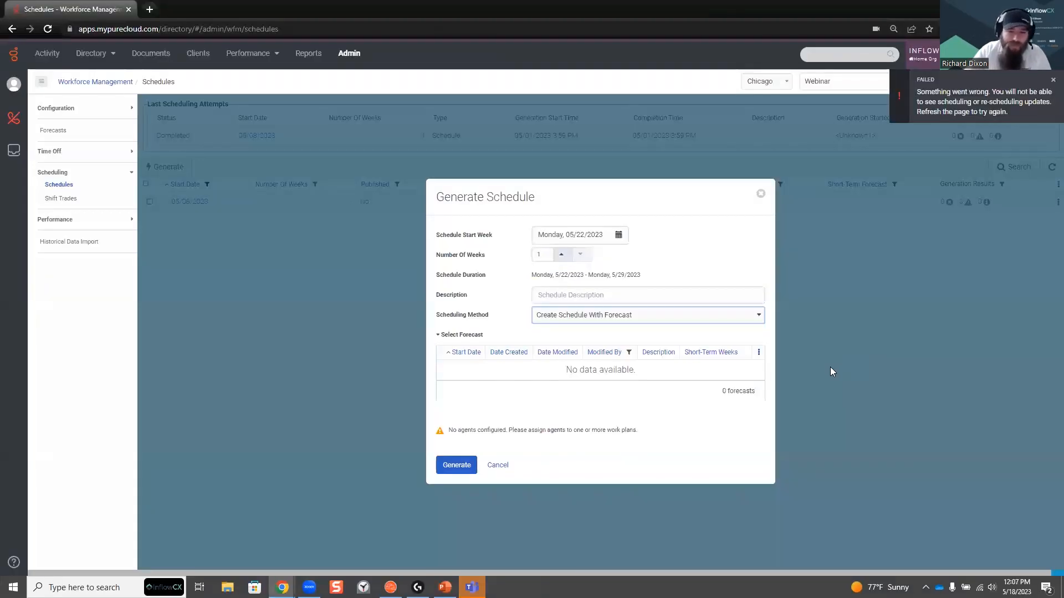
{"action": "left_click", "coordinate": [574, 316]}
{"action": "left_click", "coordinate": [643, 346]}
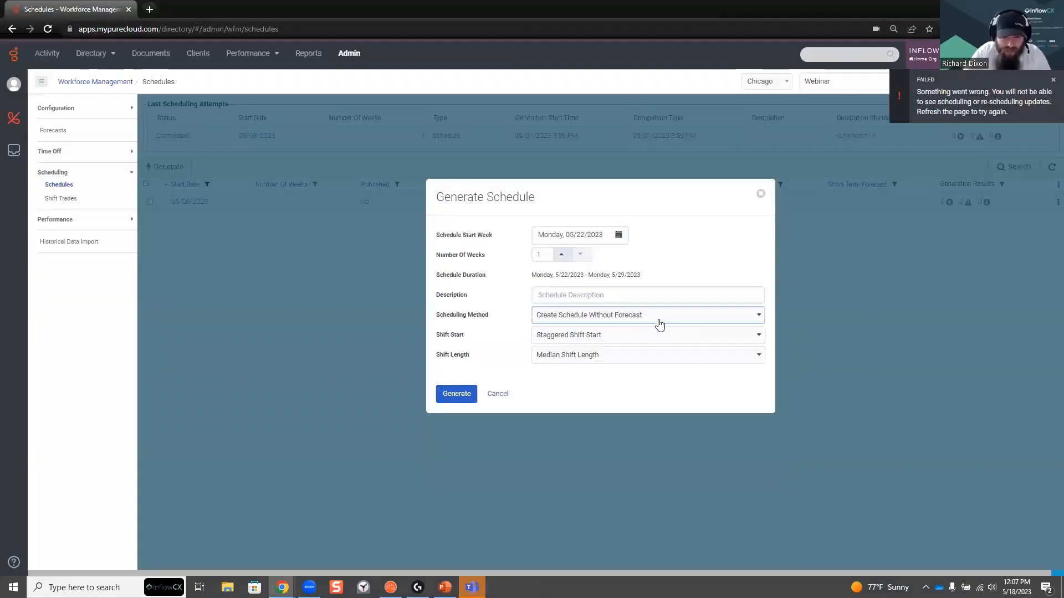
{"action": "left_click", "coordinate": [603, 343]}
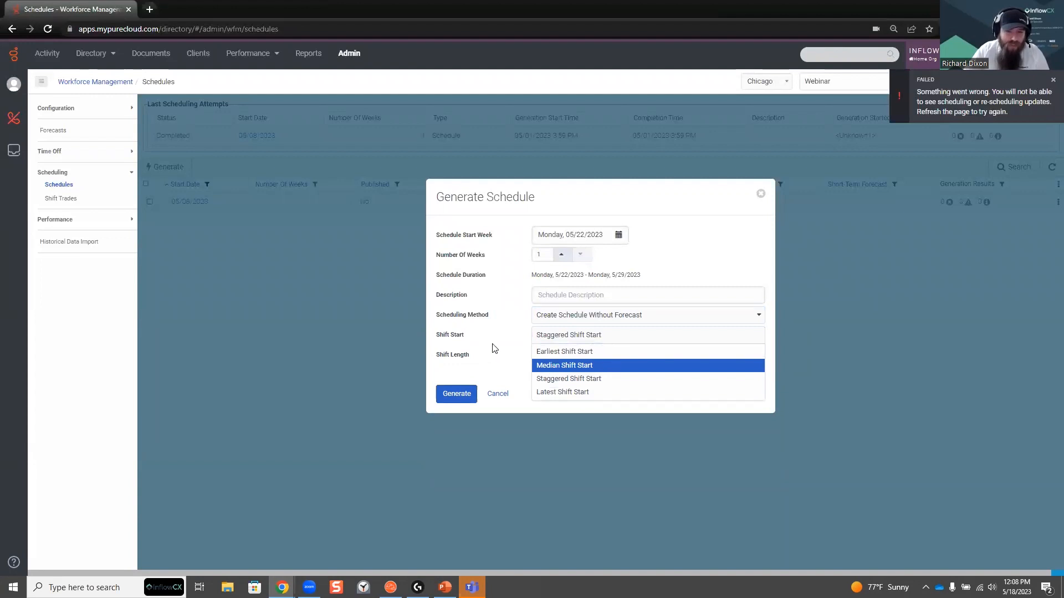
{"action": "left_click", "coordinate": [495, 348]}
{"action": "left_click", "coordinate": [589, 366]}
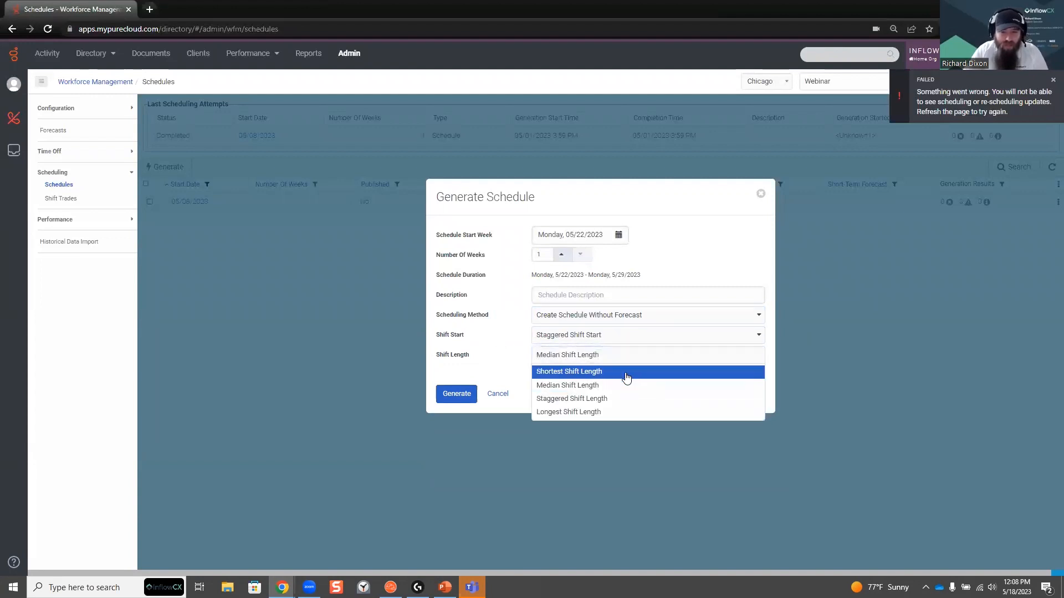
{"action": "left_click", "coordinate": [762, 100]}
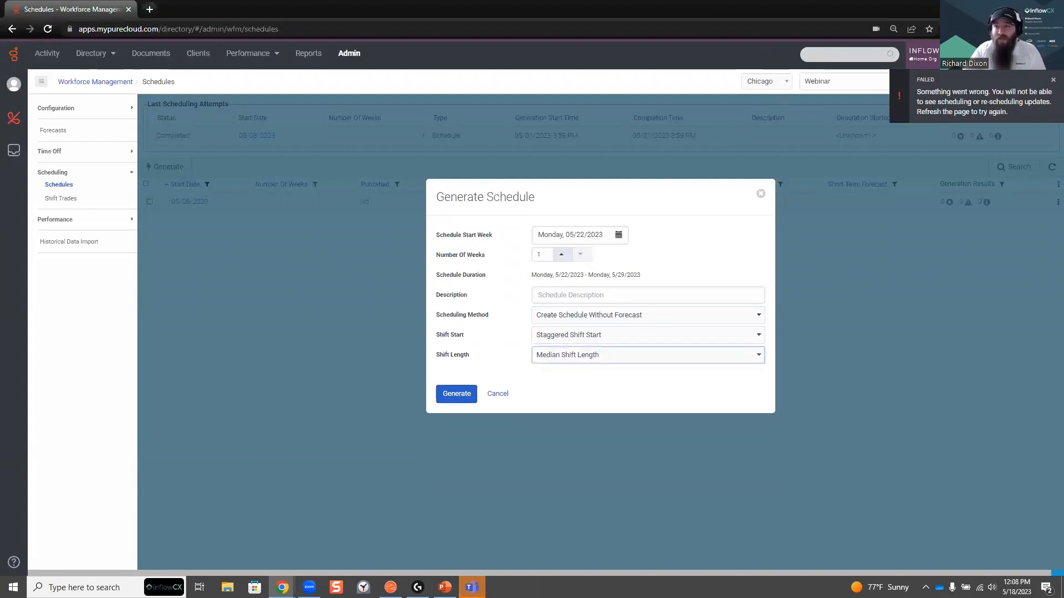
{"action": "left_click", "coordinate": [999, 9]}
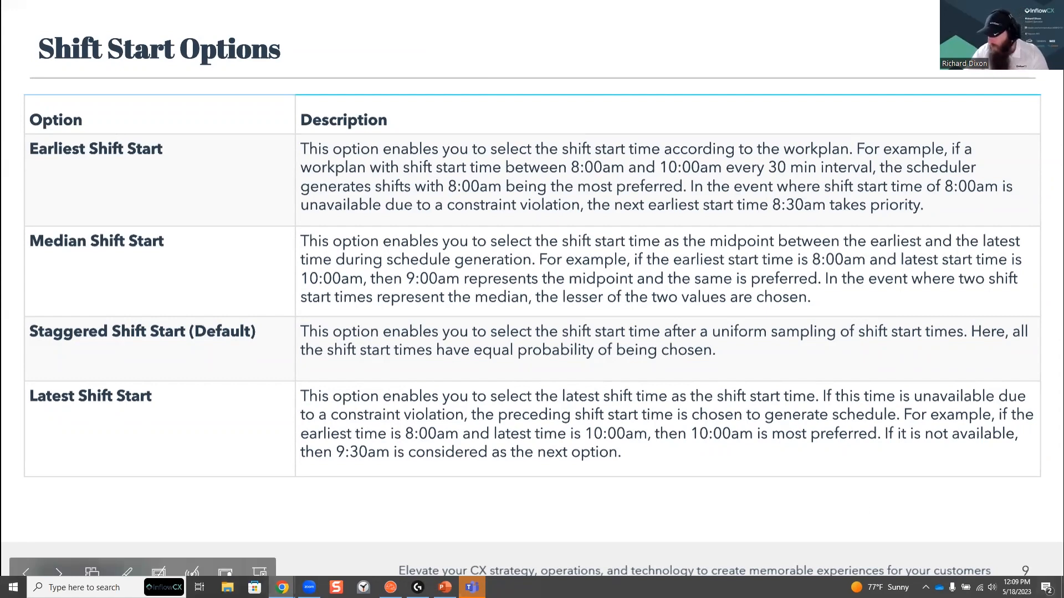
Step: Recheck the Shift Start choices, close the Generate Schedule dialog without generating, and switch to the Shift Length Options slide
{"action": "key", "text": "alt+Tab"}
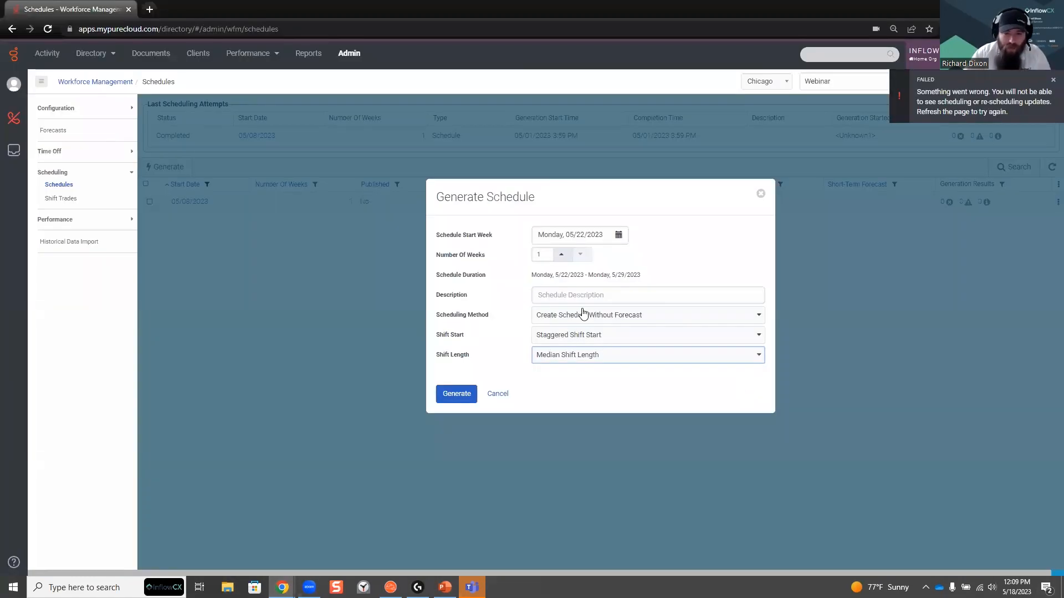
{"action": "left_click", "coordinate": [614, 339]}
{"action": "left_click", "coordinate": [613, 339]}
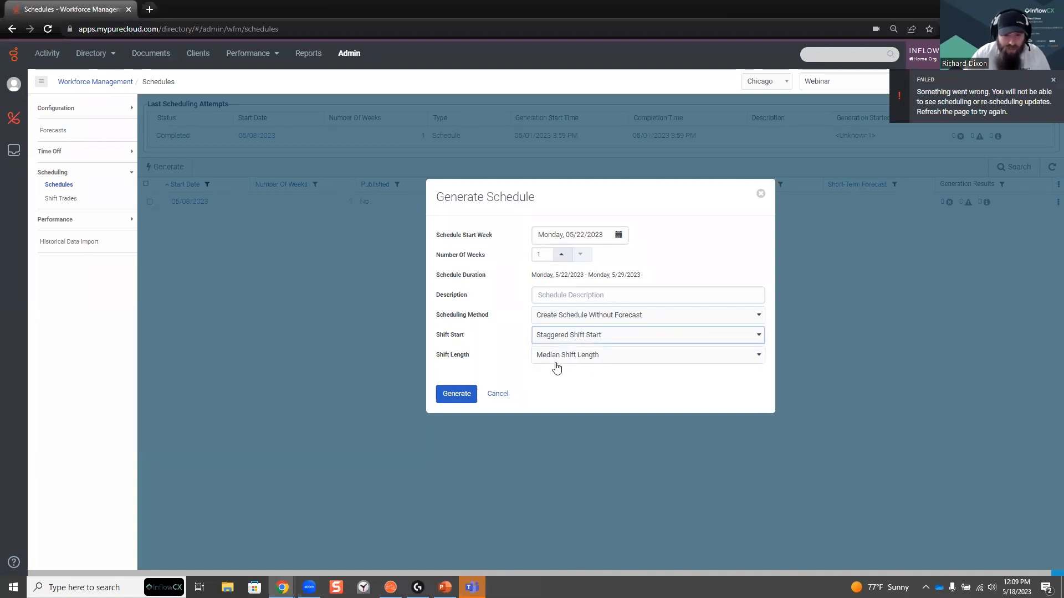
{"action": "left_click", "coordinate": [941, 314]}
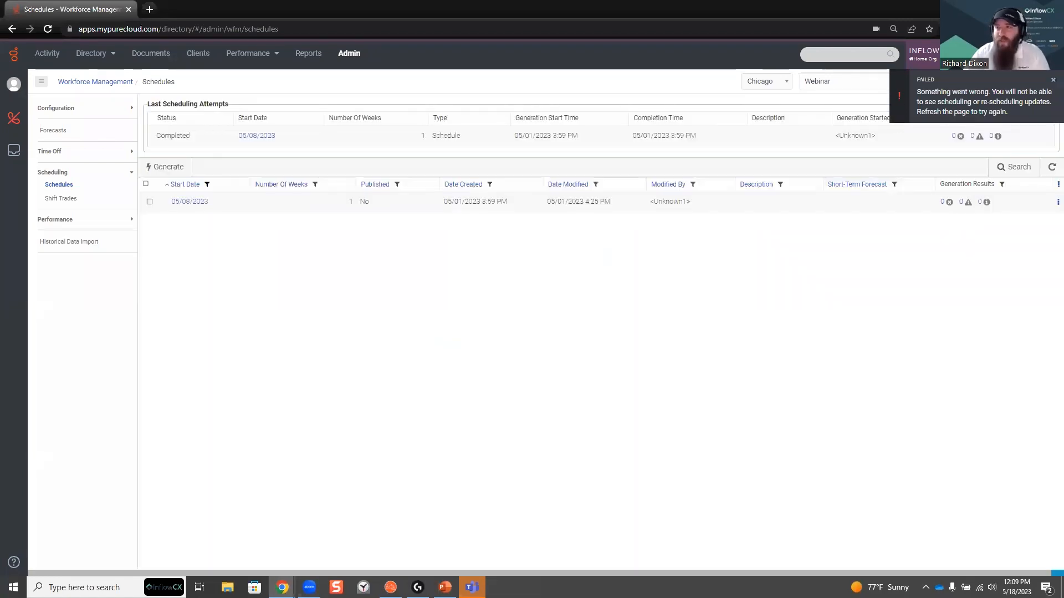
{"action": "key", "text": "alt+Tab"}
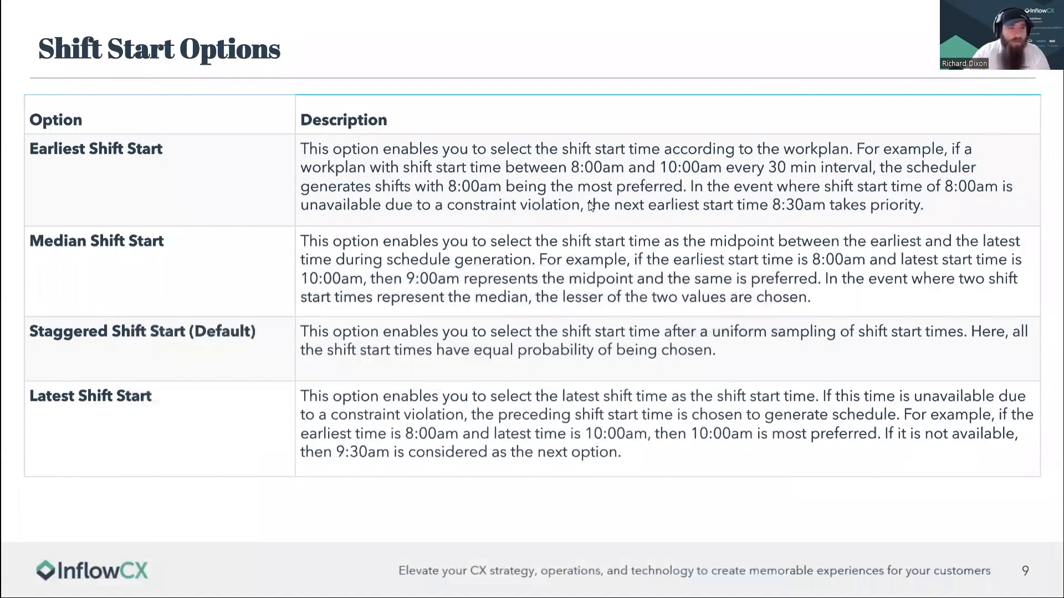
{"action": "left_click", "coordinate": [633, 253]}
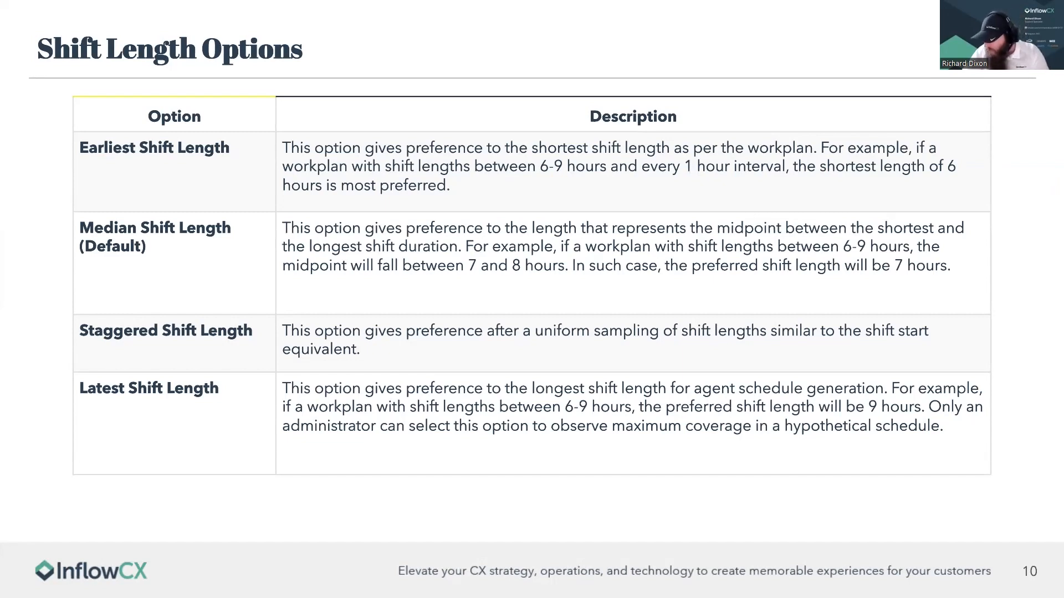
Step: Back in Genesys Cloud, generate a one-week schedule starting 05/22/2023 without a forecast, using Staggered Shift Start and Median Shift Length, and dismiss the error notice
{"action": "key", "text": "alt+Tab"}
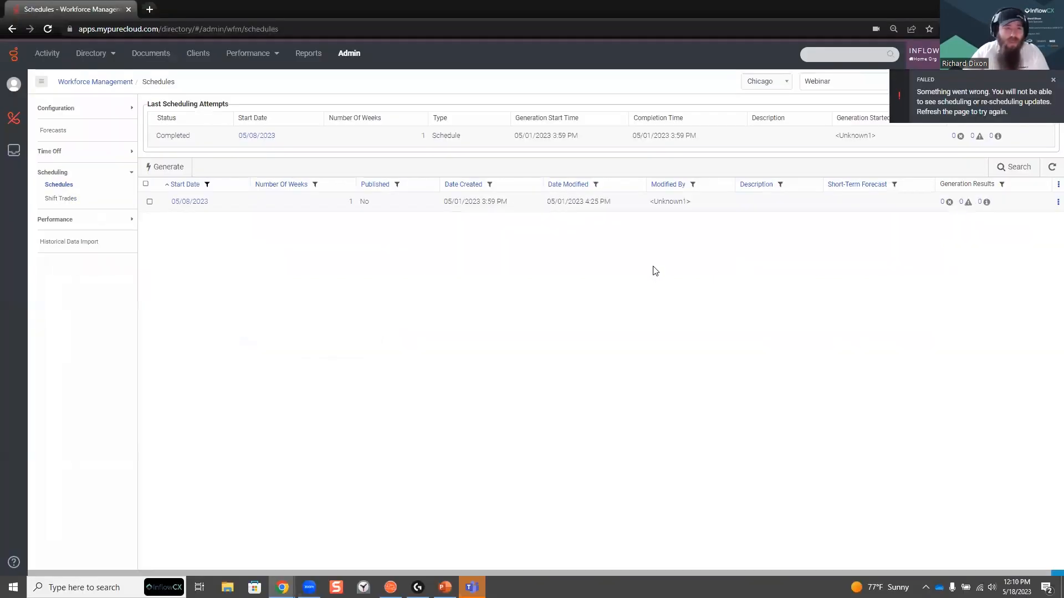
{"action": "left_click", "coordinate": [177, 171]}
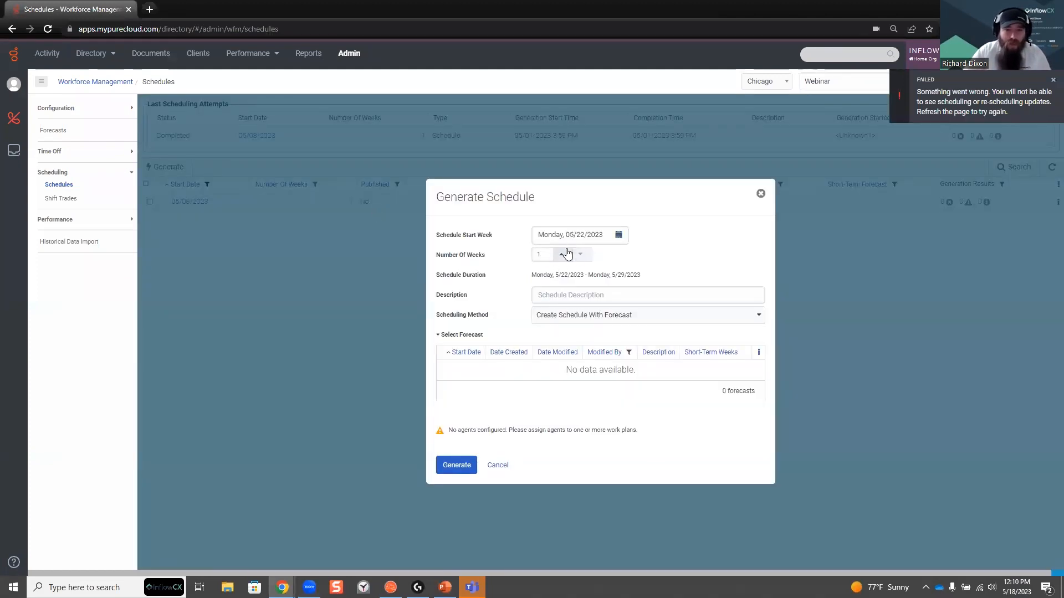
{"action": "left_click", "coordinate": [566, 300]}
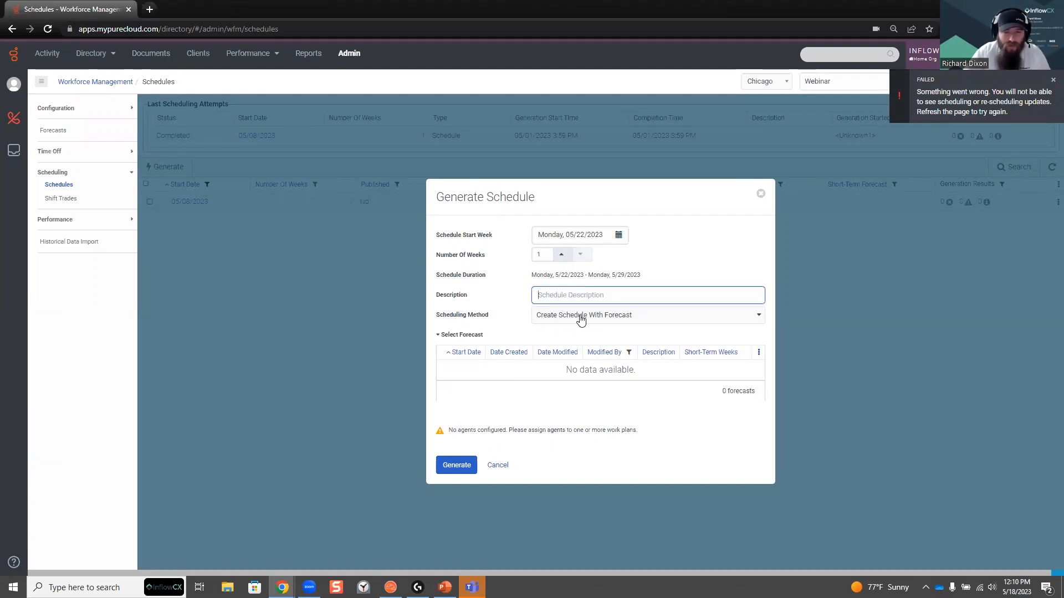
{"action": "left_click", "coordinate": [580, 315]}
{"action": "left_click", "coordinate": [565, 346]}
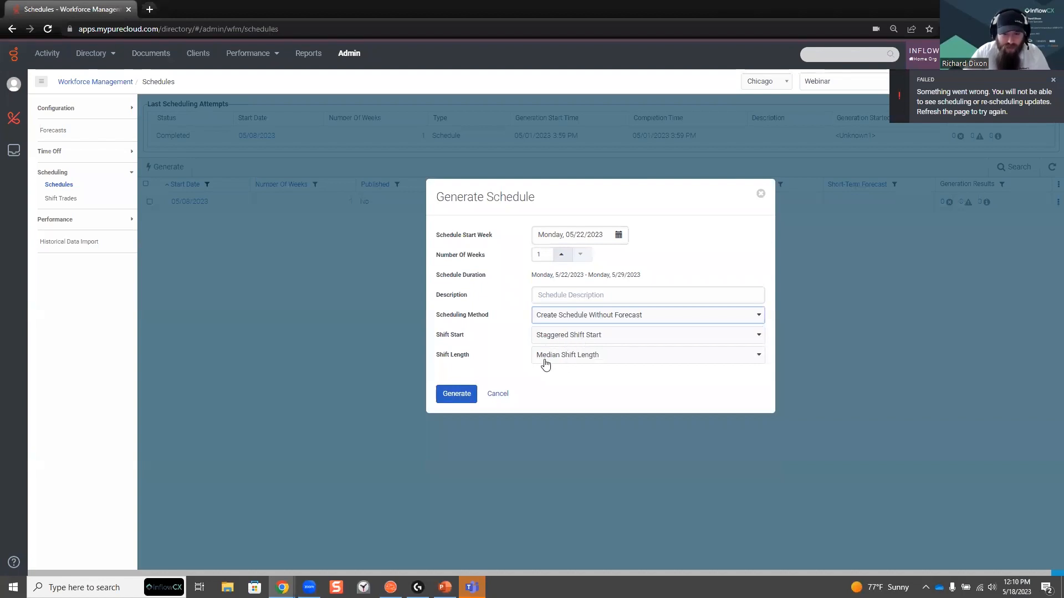
{"action": "left_click", "coordinate": [459, 398]}
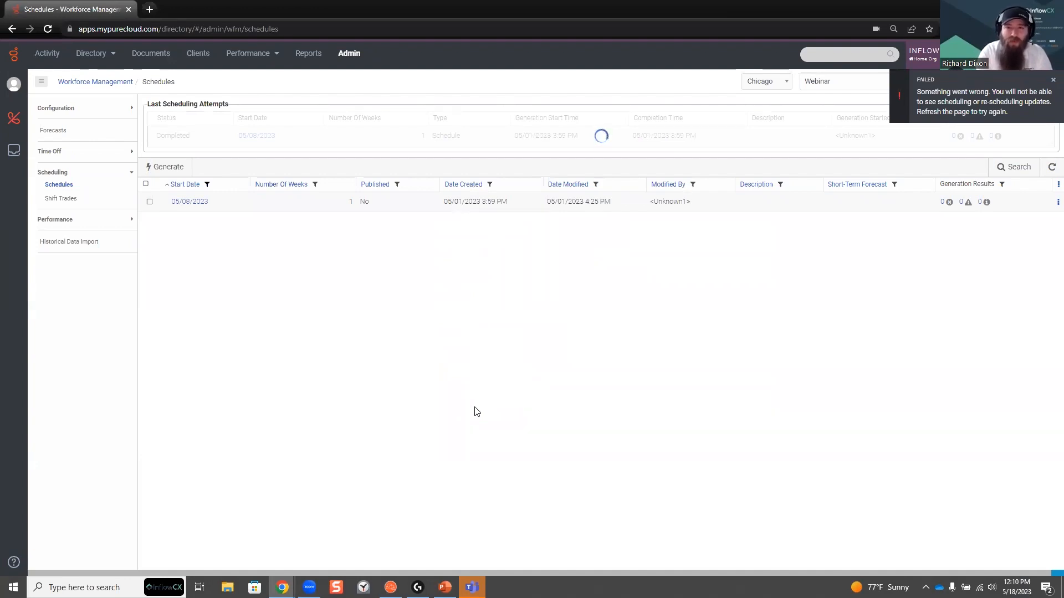
{"action": "left_click", "coordinate": [1053, 80]}
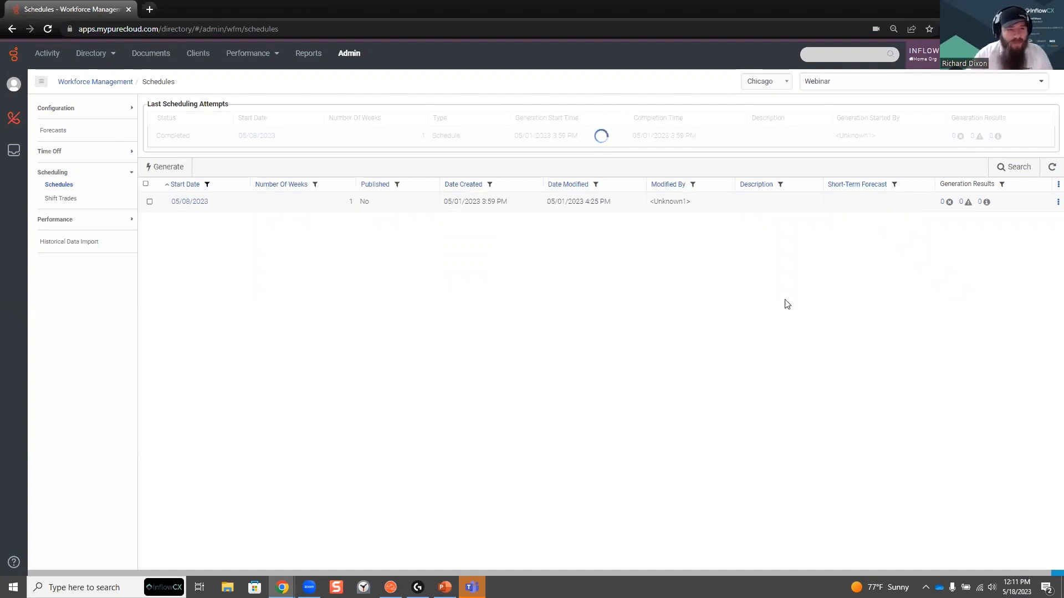
Step: Open the 05/08/2023 schedule, display it as a full week, and dismiss the error notices
{"action": "left_click", "coordinate": [166, 206]}
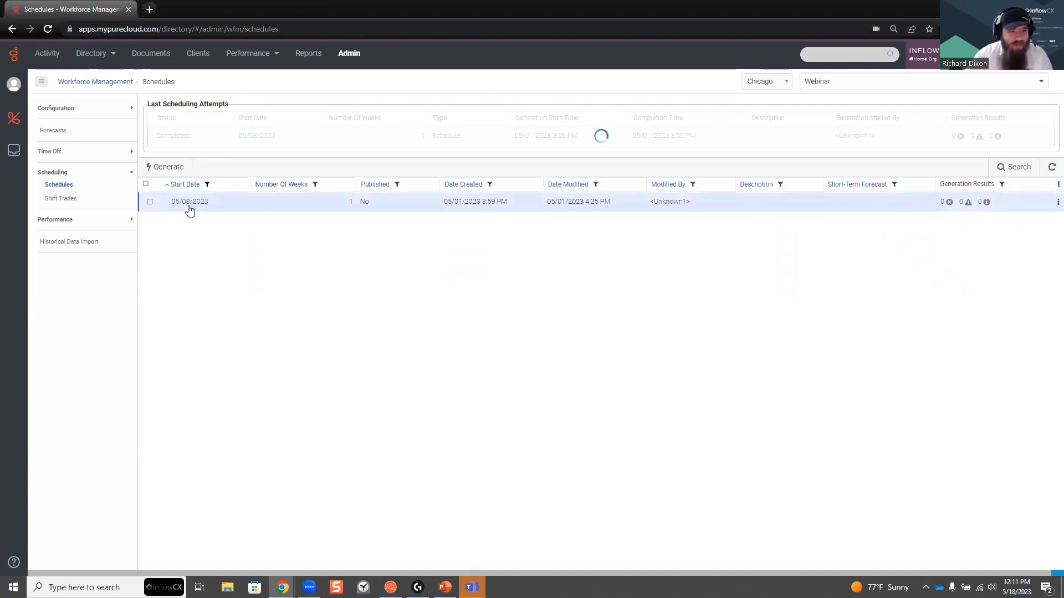
{"action": "left_click", "coordinate": [200, 206]}
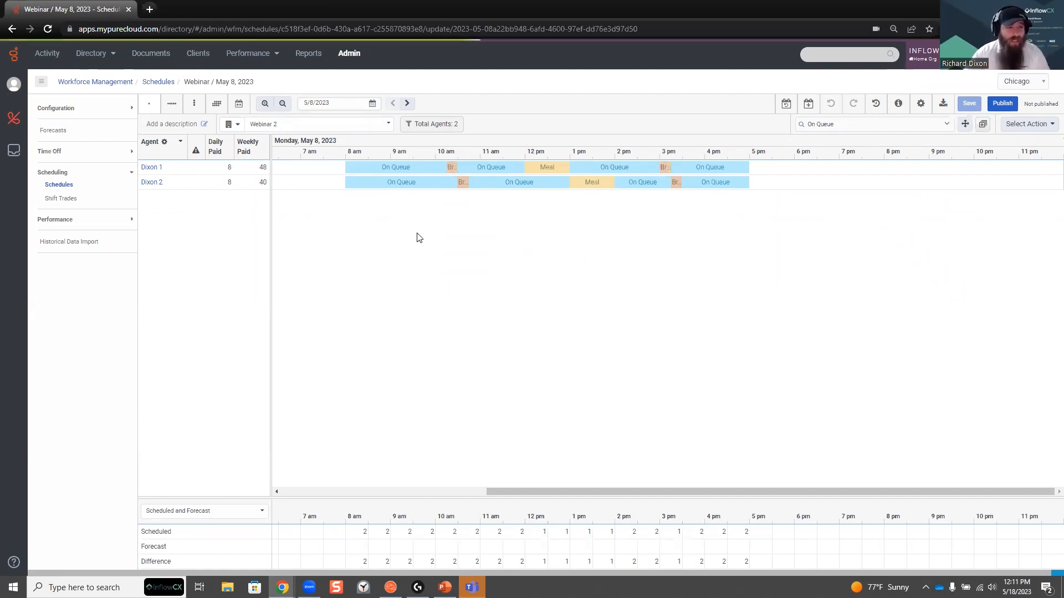
{"action": "left_click", "coordinate": [172, 106]}
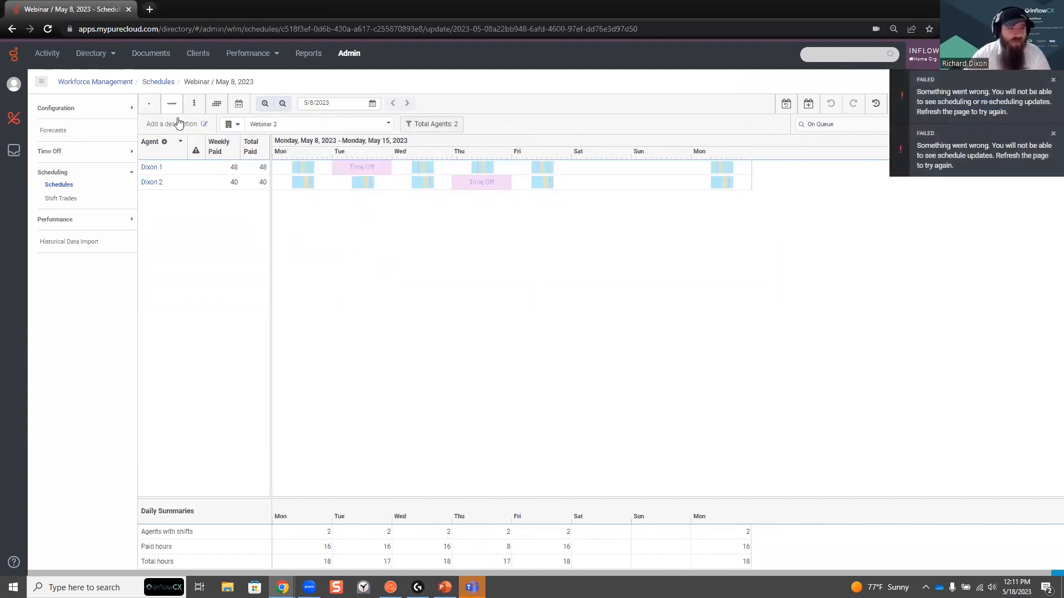
{"action": "left_click", "coordinate": [1052, 79]}
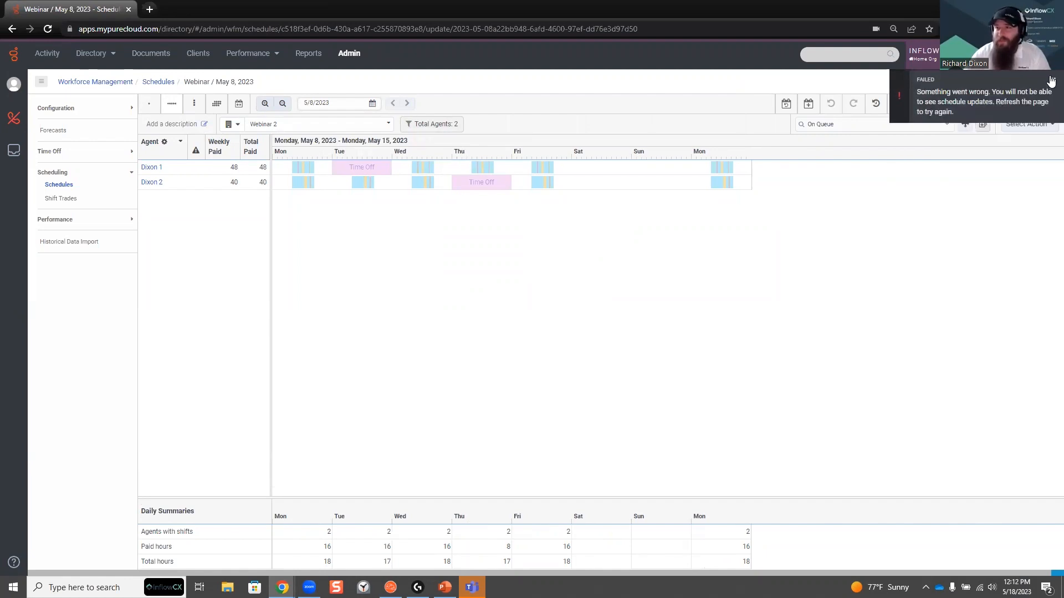
{"action": "left_click", "coordinate": [1051, 79]}
Step: Look through the agent view, the condensed day grid and the start-to-end date range view, and return to the single-day view
{"action": "left_click", "coordinate": [194, 107]}
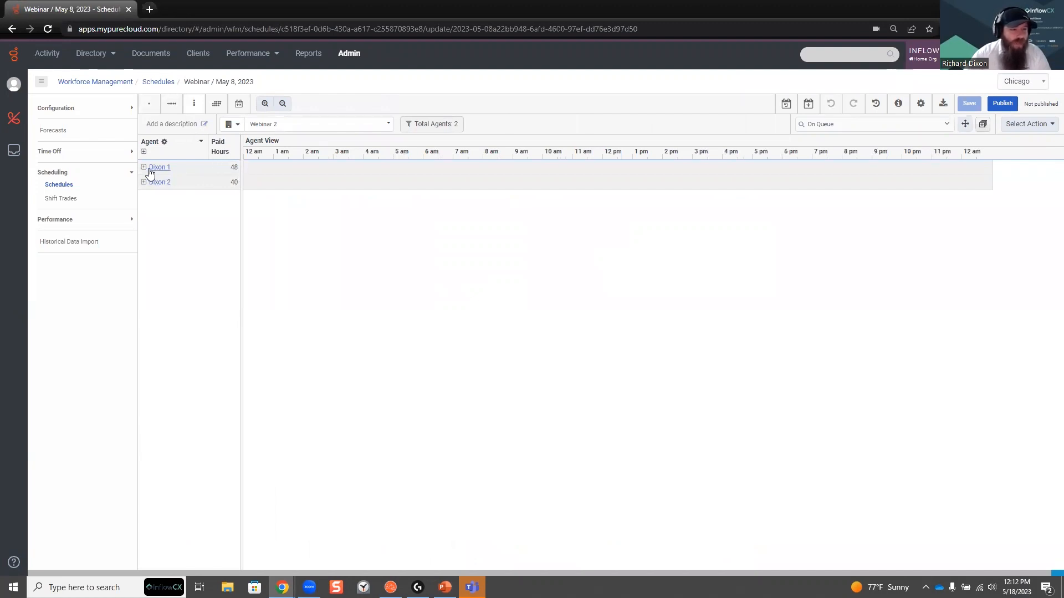
{"action": "left_click", "coordinate": [222, 105]}
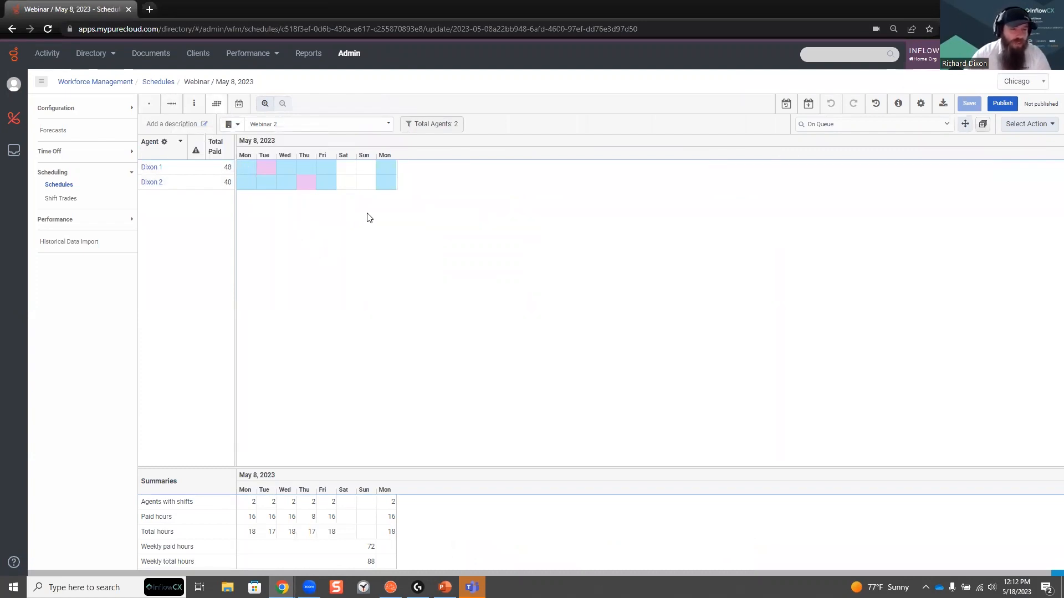
{"action": "left_click", "coordinate": [239, 104]}
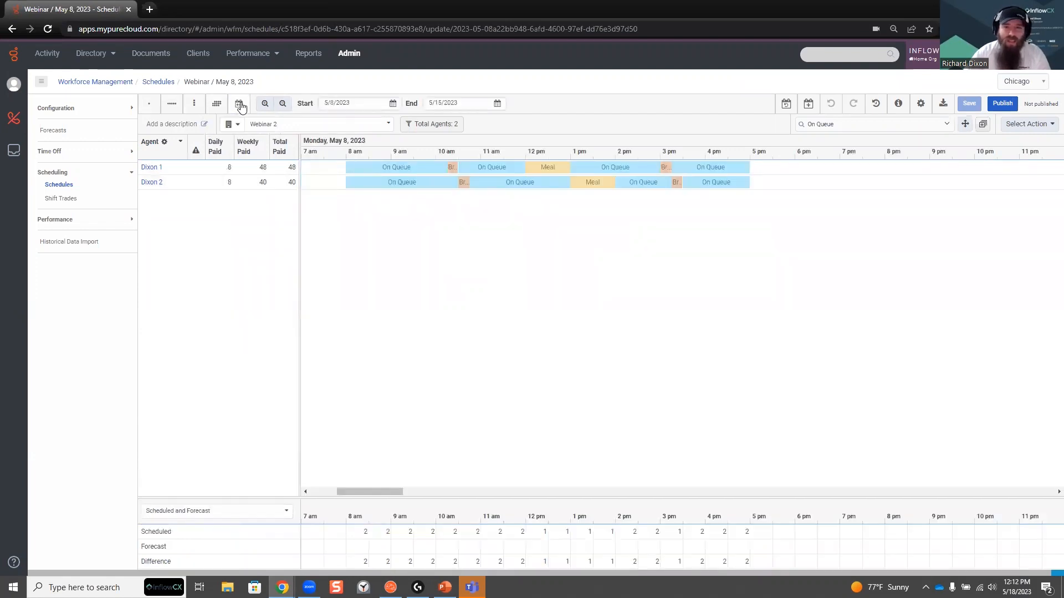
{"action": "left_click", "coordinate": [150, 104]}
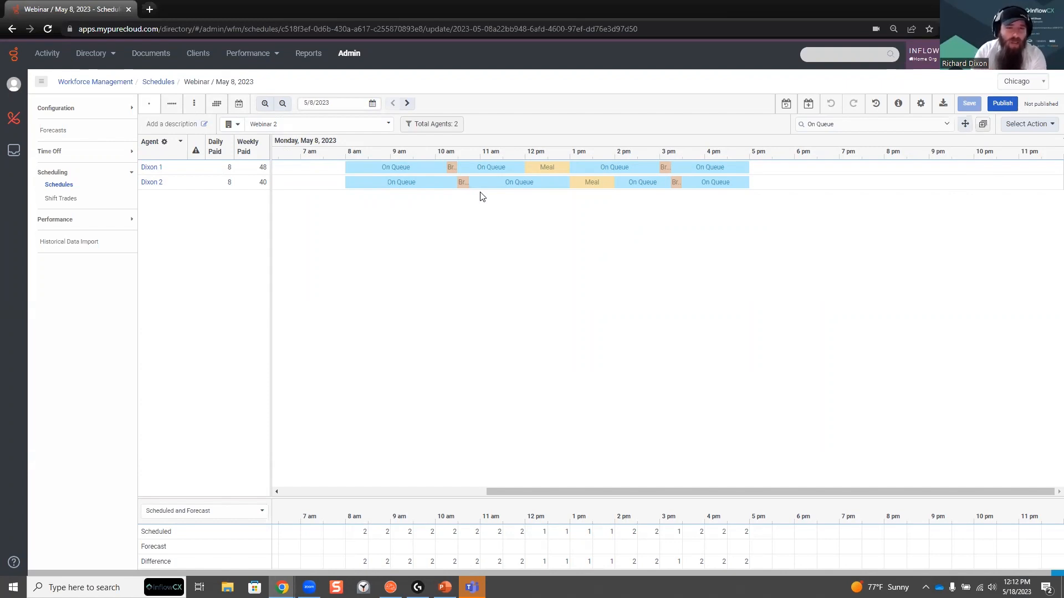
Step: Add a 30-minute Training activity from 10:45 AM to 11:15 AM to the second agent's May 8 shift
{"action": "left_click", "coordinate": [498, 183]}
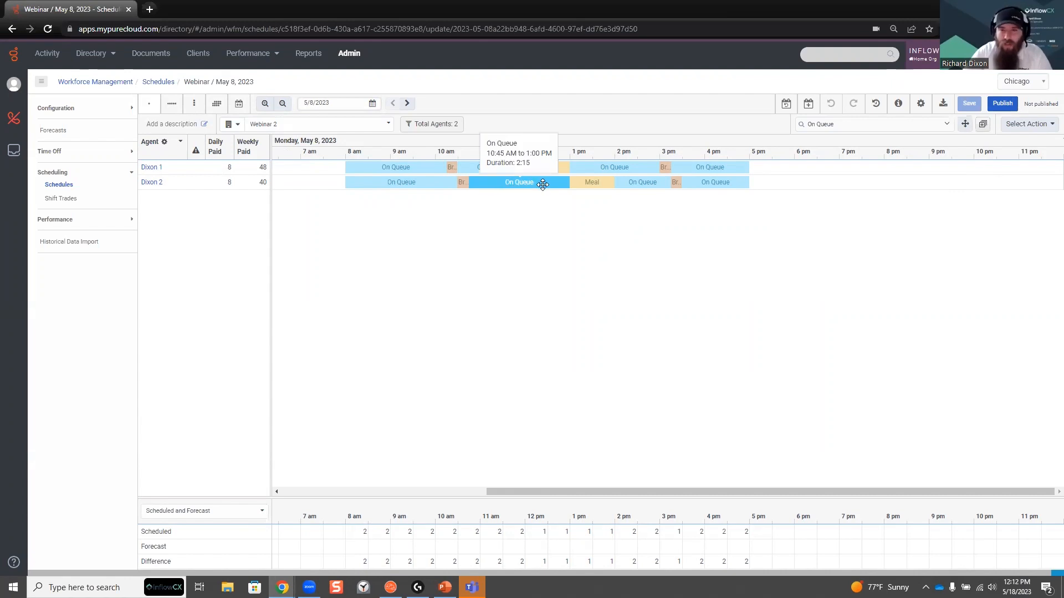
{"action": "mouse_move", "coordinate": [535, 184]}
{"action": "left_mouse_down"}
{"action": "mouse_move", "coordinate": [776, 202]}
{"action": "mouse_move", "coordinate": [487, 183]}
{"action": "mouse_move", "coordinate": [537, 183]}
{"action": "left_mouse_up"}
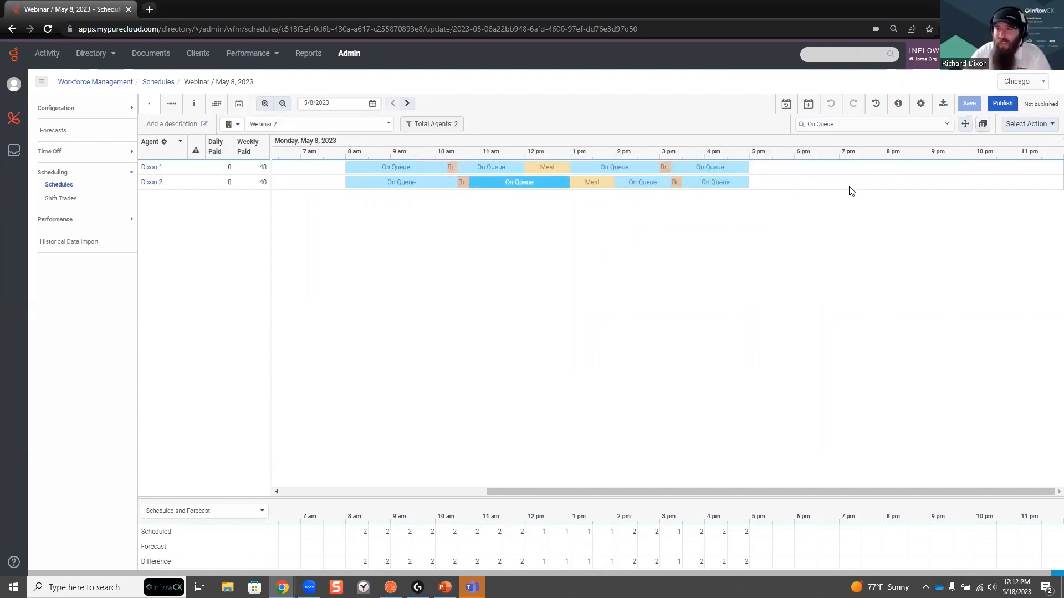
{"action": "left_click", "coordinate": [951, 127]}
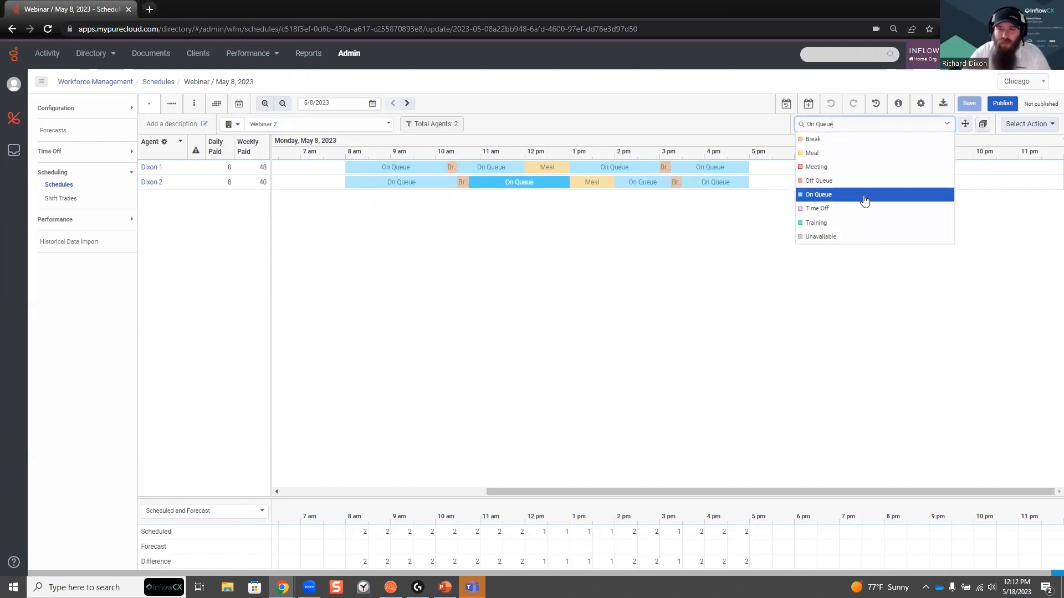
{"action": "left_click", "coordinate": [851, 228]}
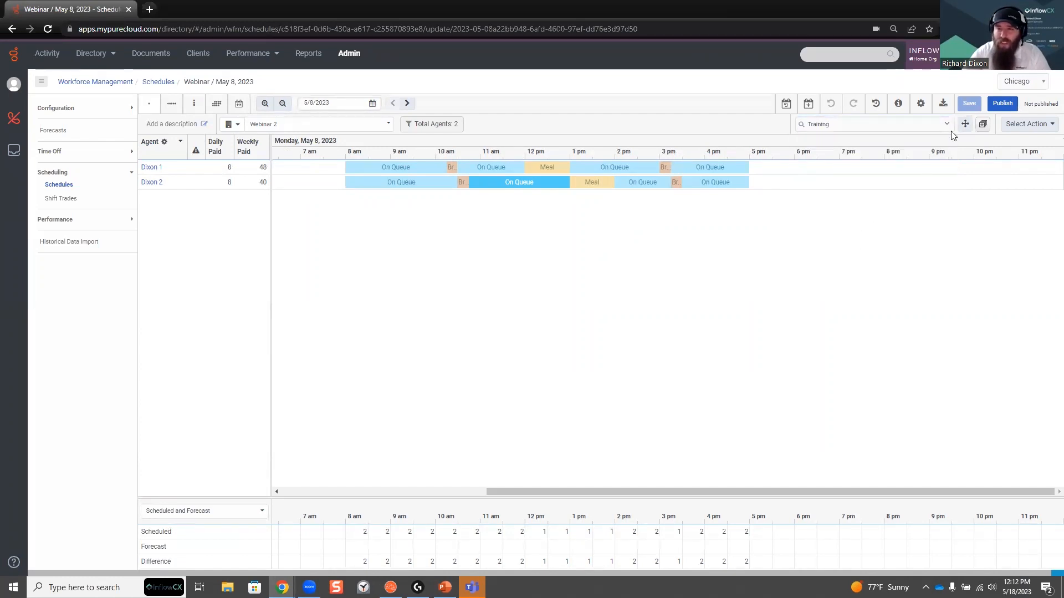
{"action": "mouse_move", "coordinate": [964, 123]}
{"action": "left_mouse_down"}
{"action": "mouse_move", "coordinate": [890, 185]}
{"action": "mouse_move", "coordinate": [480, 183]}
{"action": "left_mouse_up"}
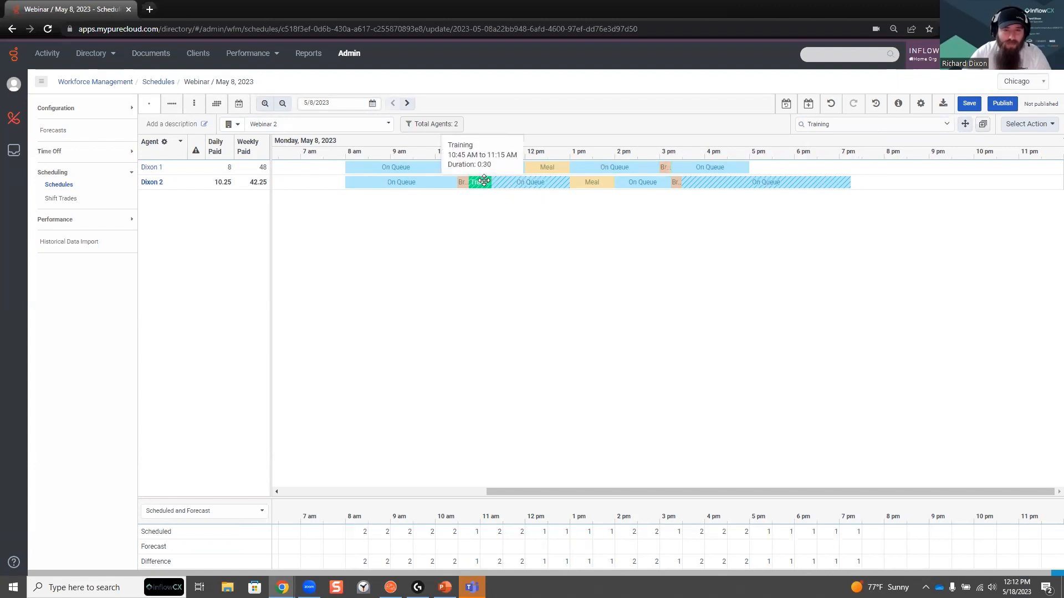
Step: Lengthen the second agent's On Queue block after Training to 1:15 PM and extend the shift's final On Queue block to about 10:30 PM
{"action": "left_click", "coordinate": [515, 183]}
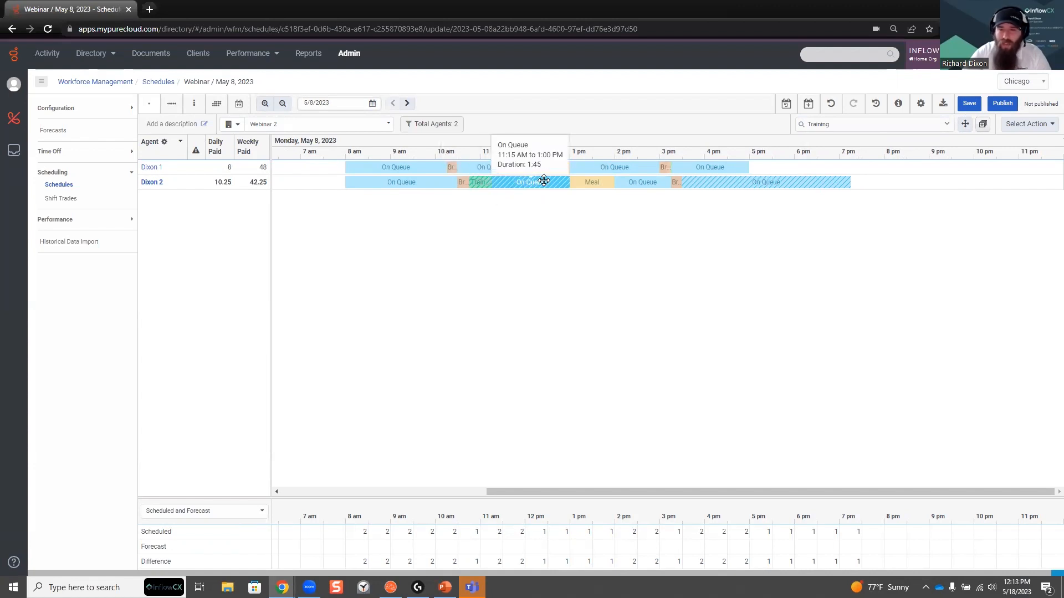
{"action": "left_click", "coordinate": [541, 190]}
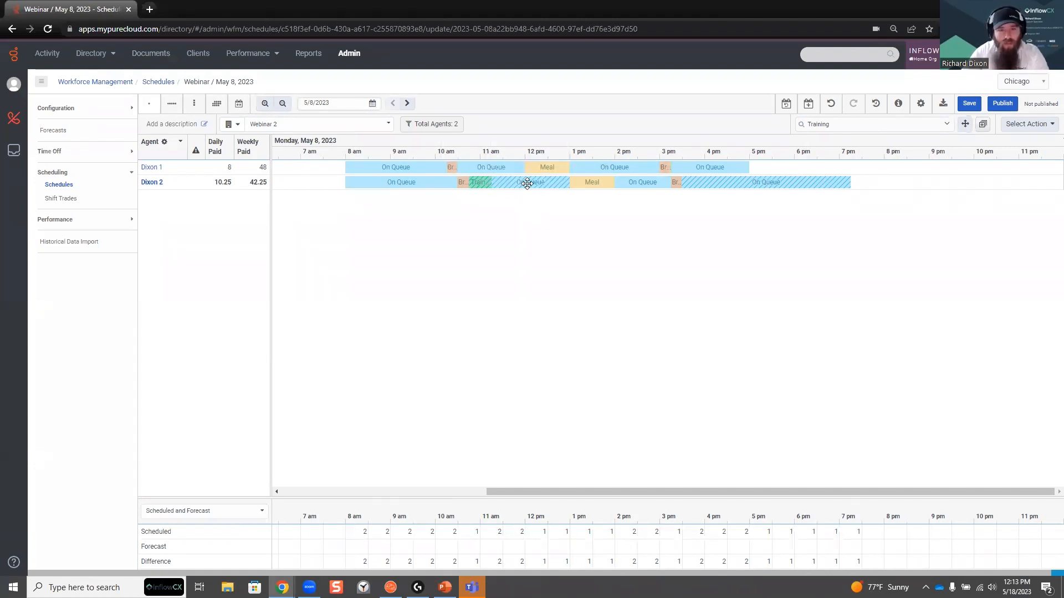
{"action": "mouse_move", "coordinate": [529, 180]}
{"action": "left_mouse_down"}
{"action": "mouse_move", "coordinate": [533, 194]}
{"action": "mouse_move", "coordinate": [537, 184]}
{"action": "left_mouse_up"}
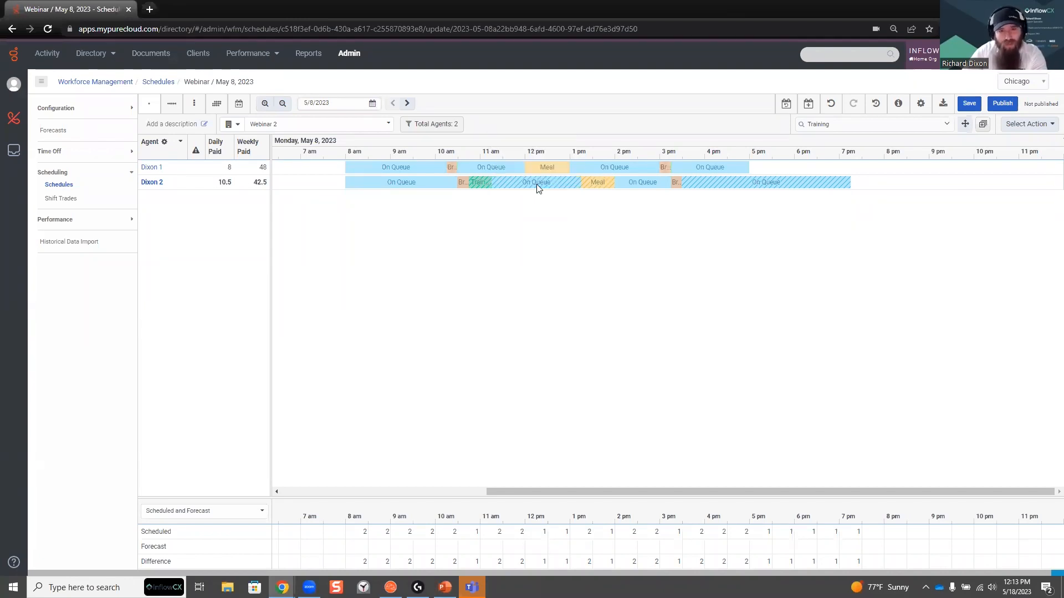
{"action": "right_click", "coordinate": [537, 183]}
{"action": "left_click", "coordinate": [503, 197]}
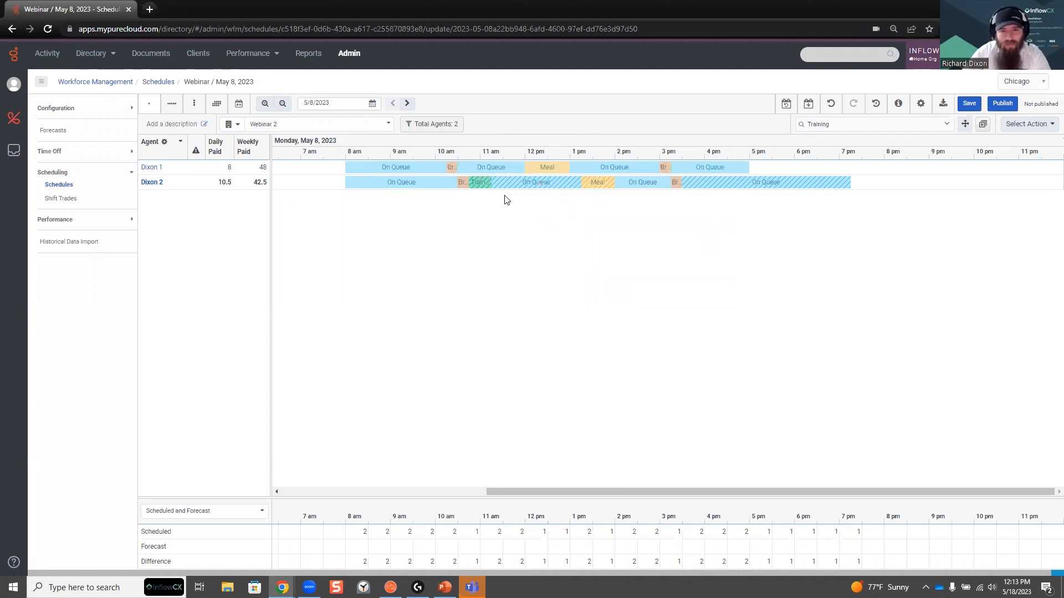
{"action": "left_click_drag", "start_coordinate": [512, 182], "coordinate": [924, 200]}
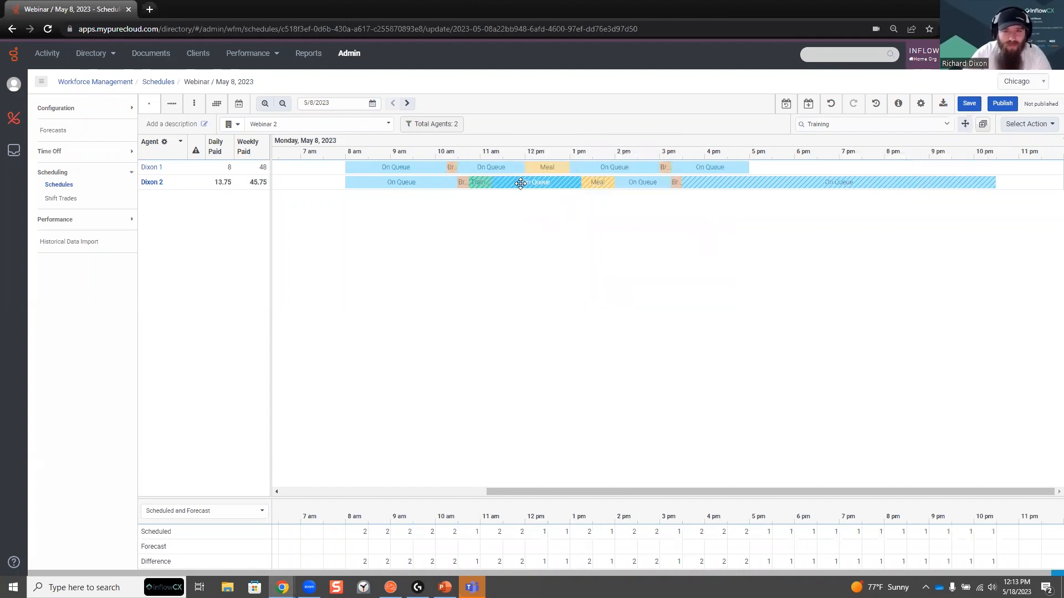
Step: Delete the final On Queue block after the last break from the second agent's May 8 shift
{"action": "left_click", "coordinate": [788, 179]}
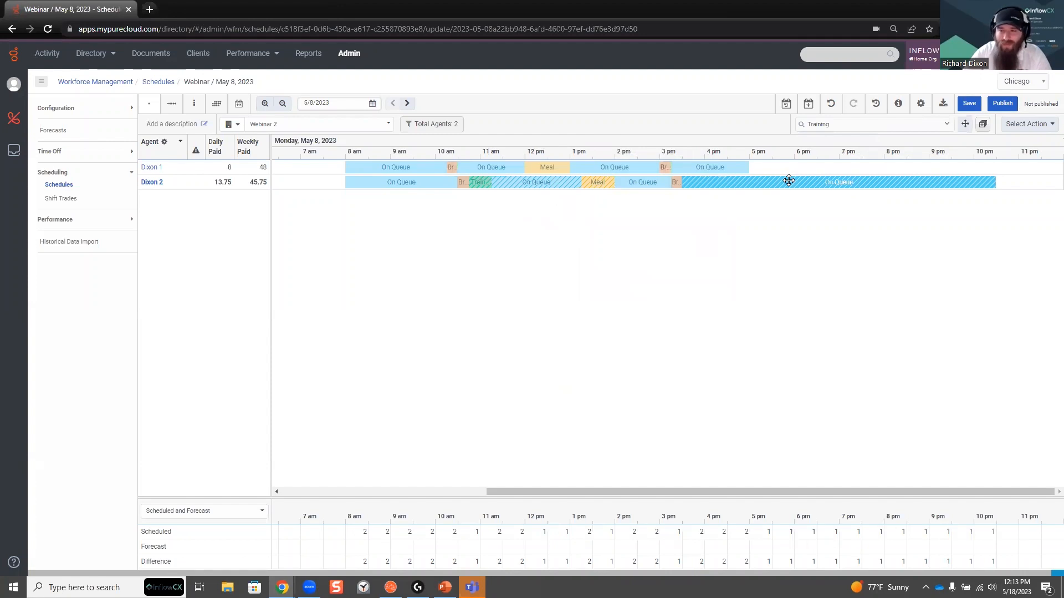
{"action": "key", "text": "Delete"}
{"action": "left_click", "coordinate": [552, 185]}
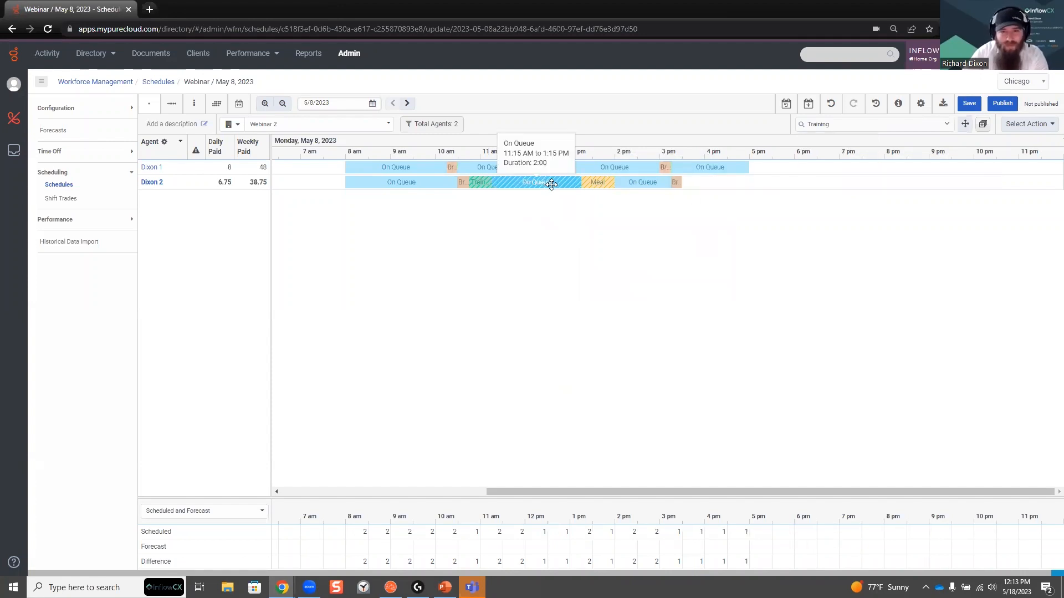
{"action": "left_click", "coordinate": [552, 185]}
{"action": "left_click", "coordinate": [563, 184]}
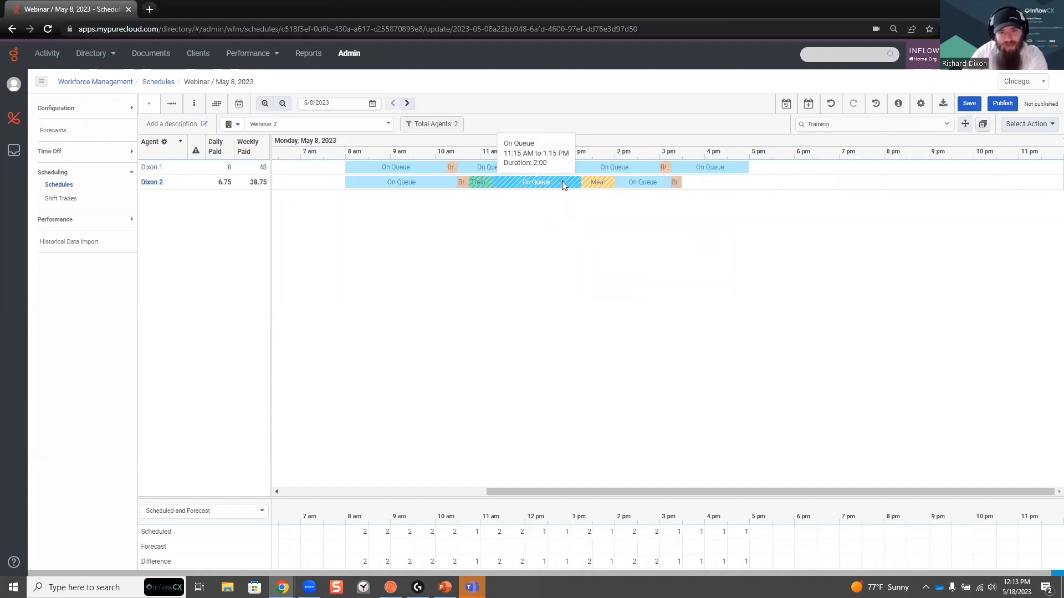
{"action": "left_click", "coordinate": [563, 183]}
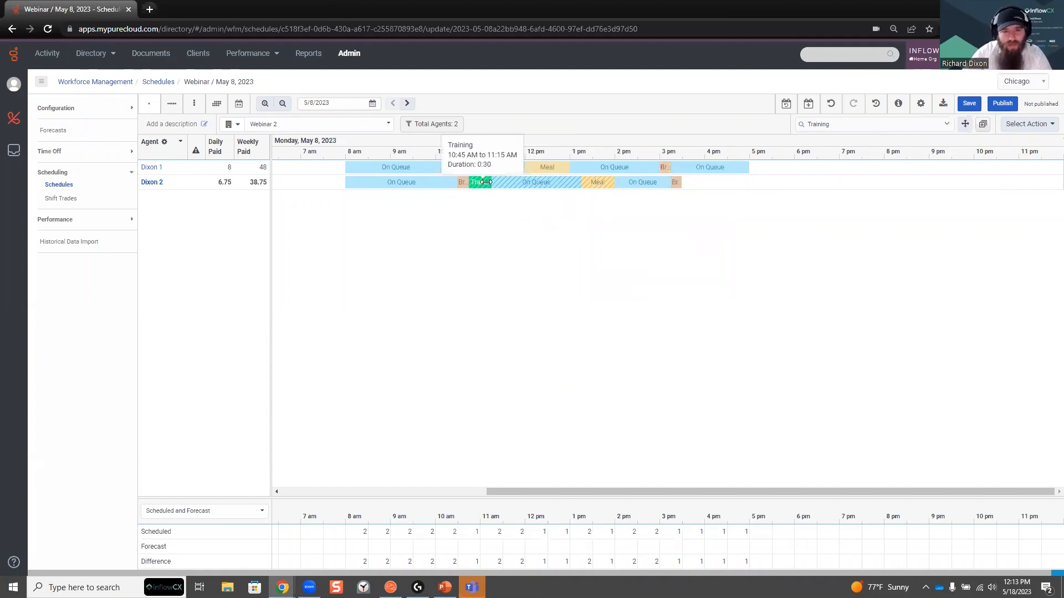
Step: Lengthen the second agent's Training to 1:00 PM and put a 15-minute On Queue block after the last break
{"action": "left_click_drag", "start_coordinate": [486, 182], "coordinate": [686, 183]}
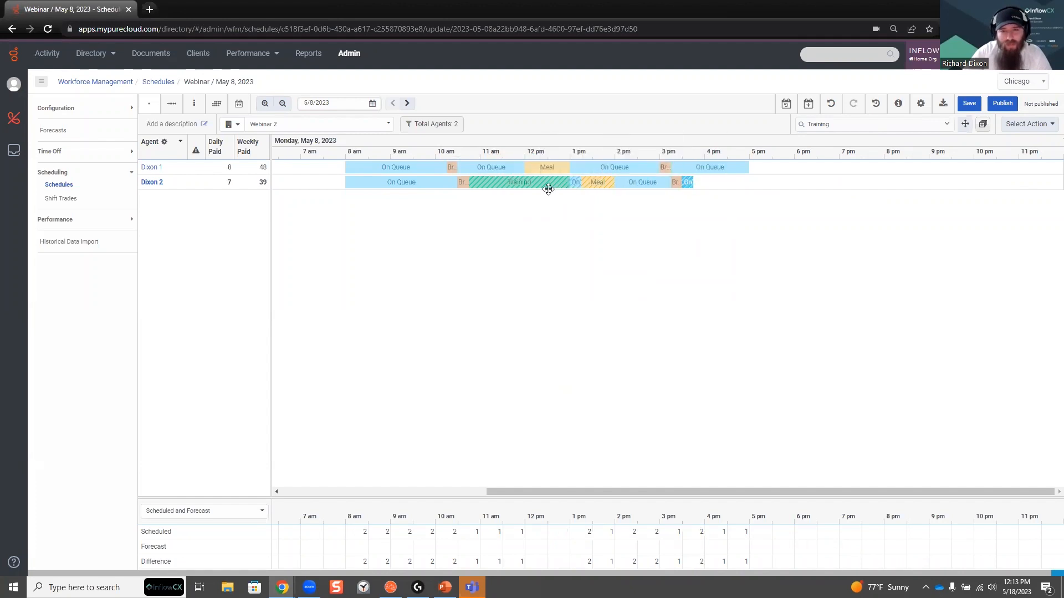
{"action": "left_click", "coordinate": [577, 183]}
{"action": "left_click", "coordinate": [558, 183]}
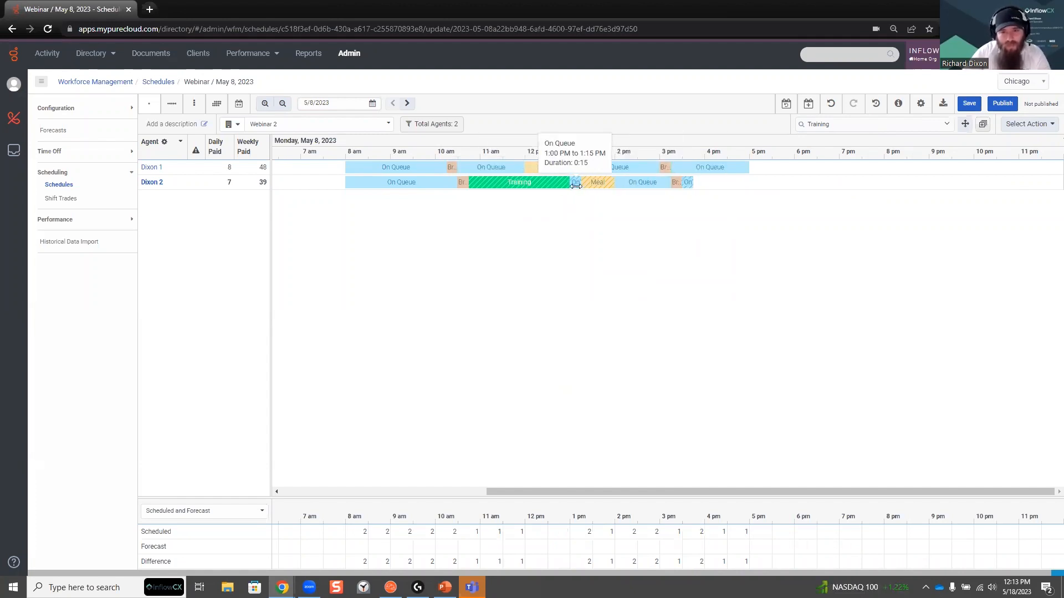
Step: Extend the On Queue block before the second agent's Meal back to about 12:15 PM, shortening Training to match
{"action": "left_click_drag", "start_coordinate": [572, 182], "coordinate": [577, 183]}
{"action": "left_click", "coordinate": [554, 183]}
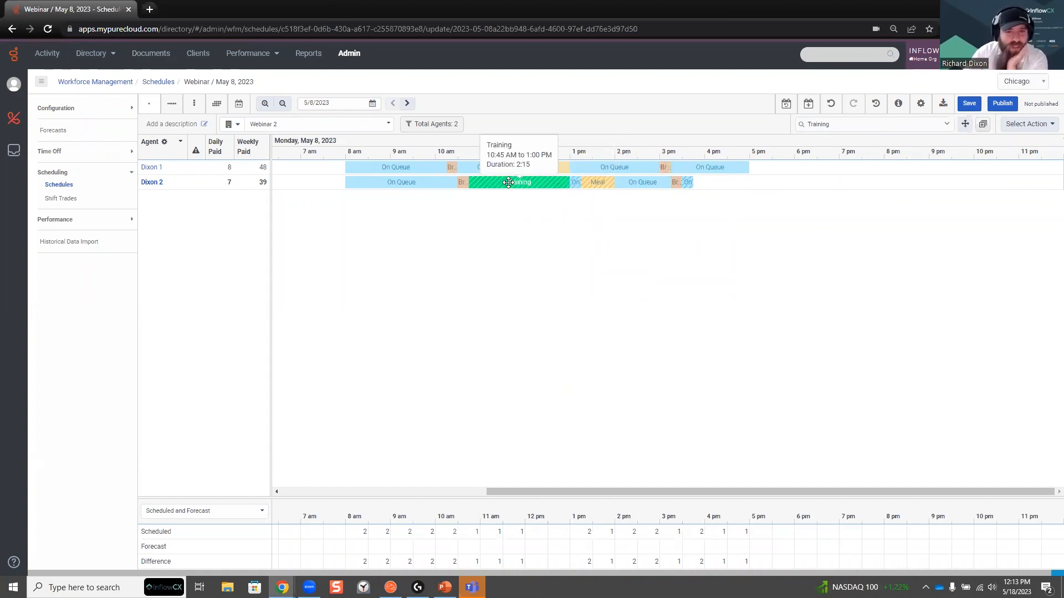
{"action": "left_click", "coordinate": [569, 182]}
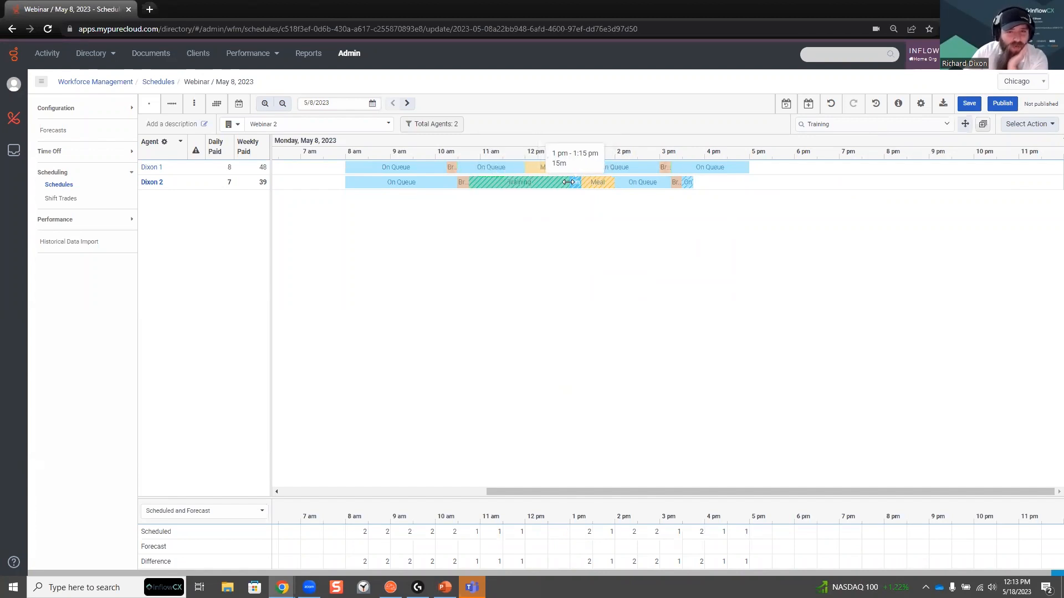
{"action": "left_click_drag", "start_coordinate": [563, 183], "coordinate": [535, 182]}
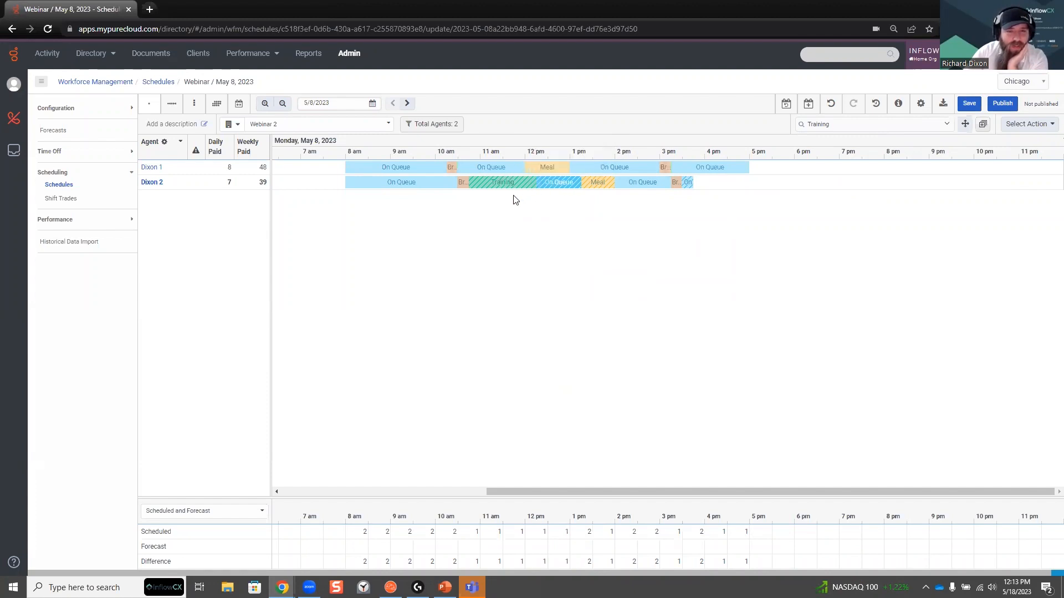
{"action": "left_click", "coordinate": [499, 183]}
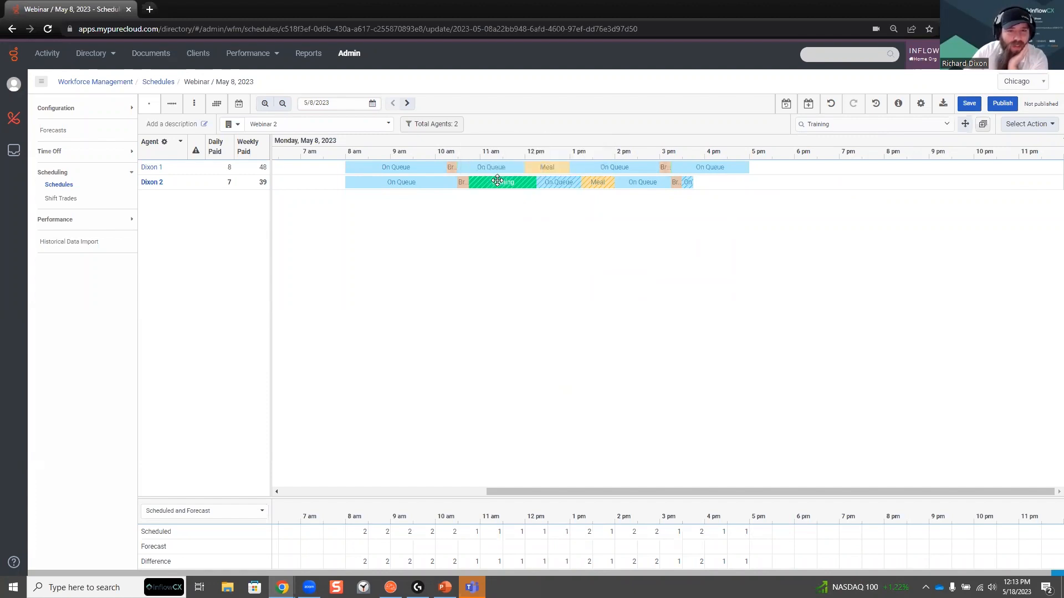
{"action": "left_click", "coordinate": [554, 183]}
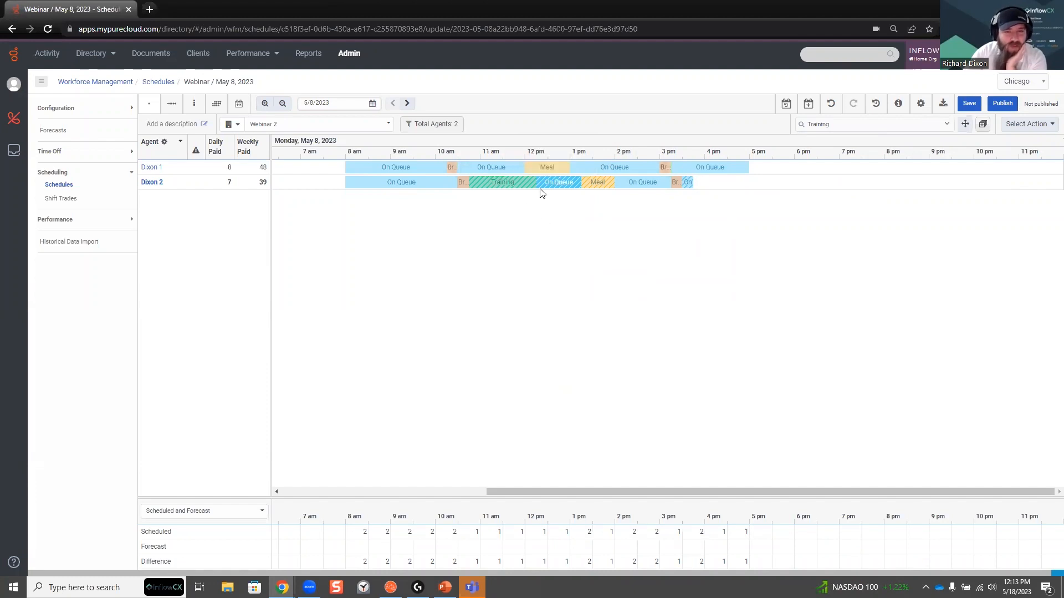
Step: Extend the second agent's final On Queue block to 5:00 PM
{"action": "left_click", "coordinate": [946, 124]}
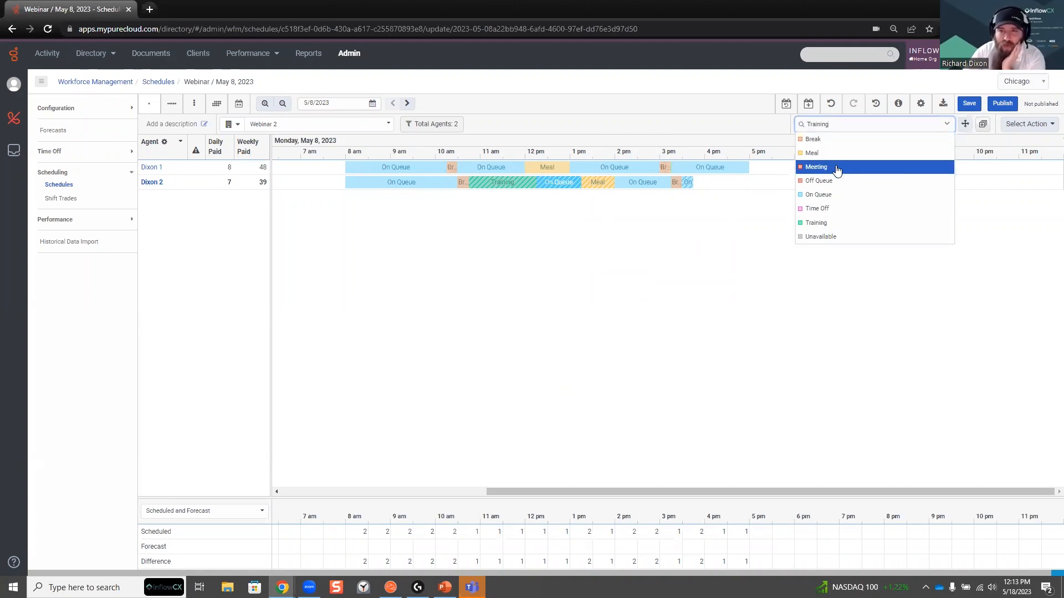
{"action": "left_click", "coordinate": [738, 224]}
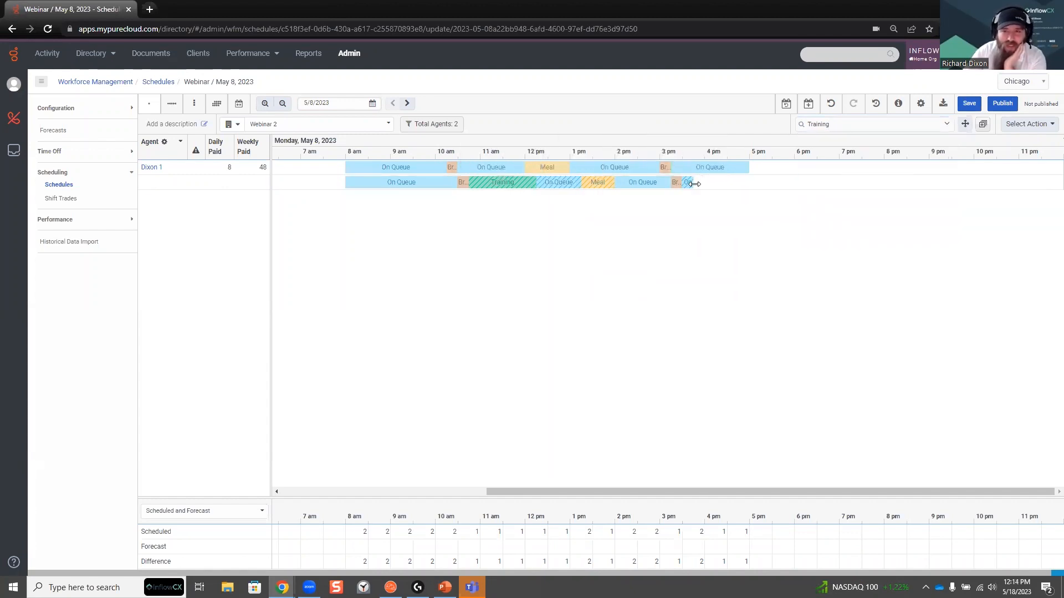
{"action": "left_click_drag", "start_coordinate": [693, 182], "coordinate": [747, 178]}
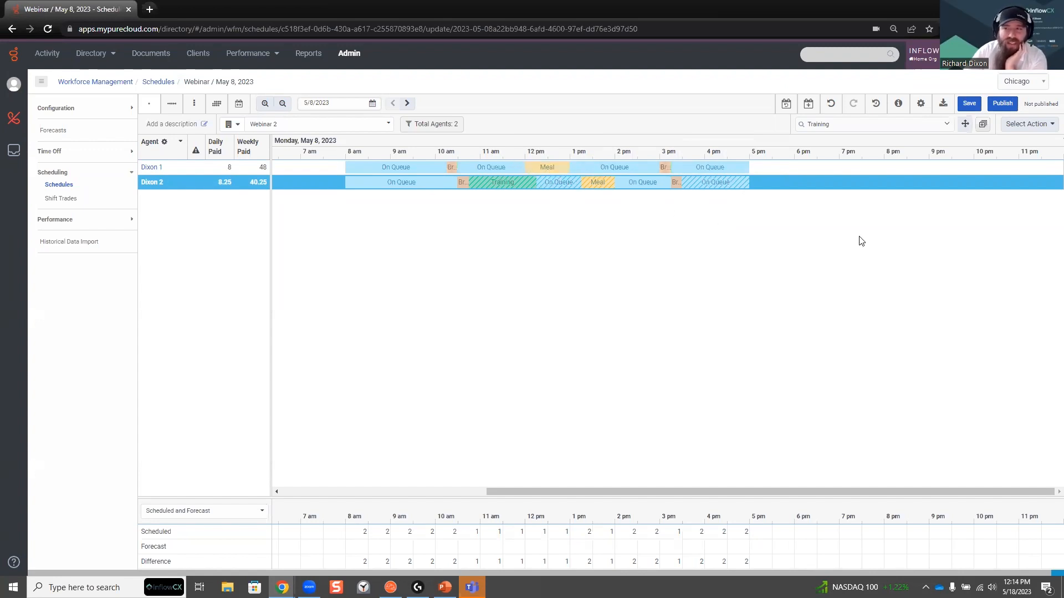
Step: Save the edited May 8 schedule and reload the page
{"action": "left_click", "coordinate": [968, 104]}
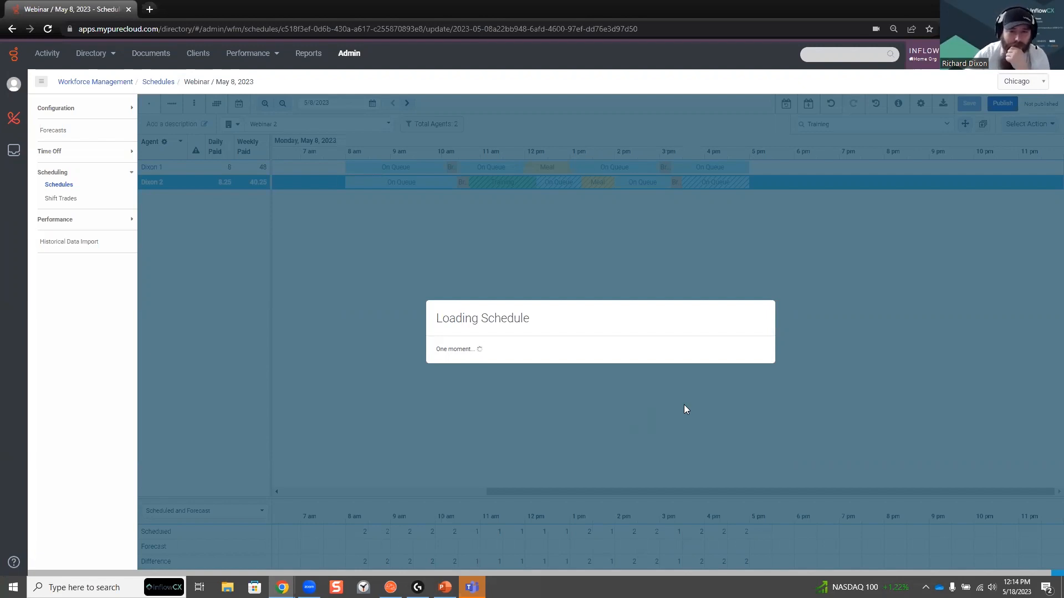
{"action": "left_click", "coordinate": [47, 32]}
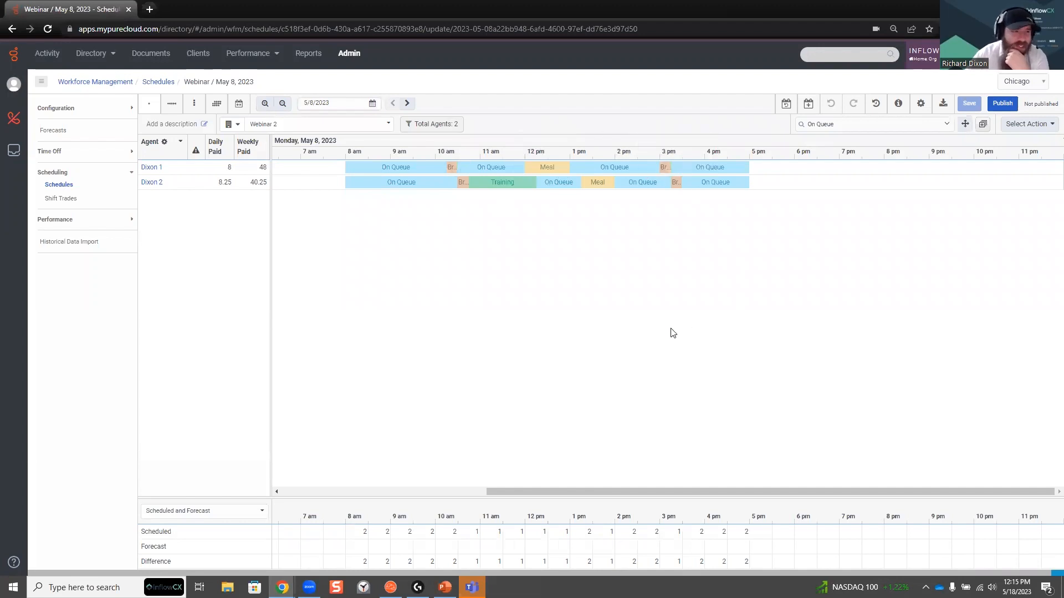
Step: Add a 30-minute Meeting at about 8:15 PM to the second agent's May 8 row, extending the shift to reach it
{"action": "left_click", "coordinate": [503, 183]}
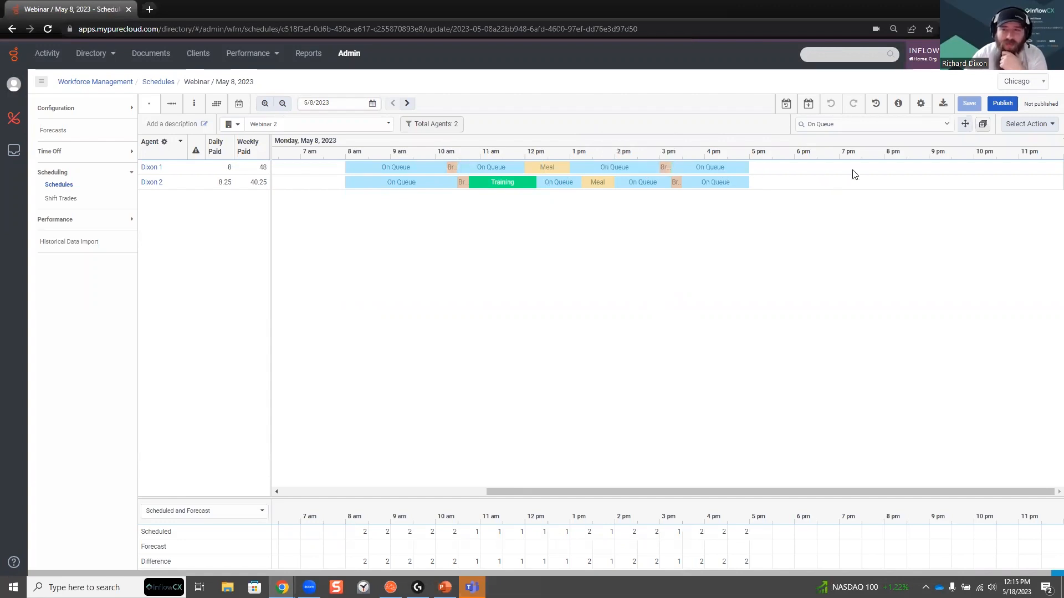
{"action": "left_click", "coordinate": [882, 126]}
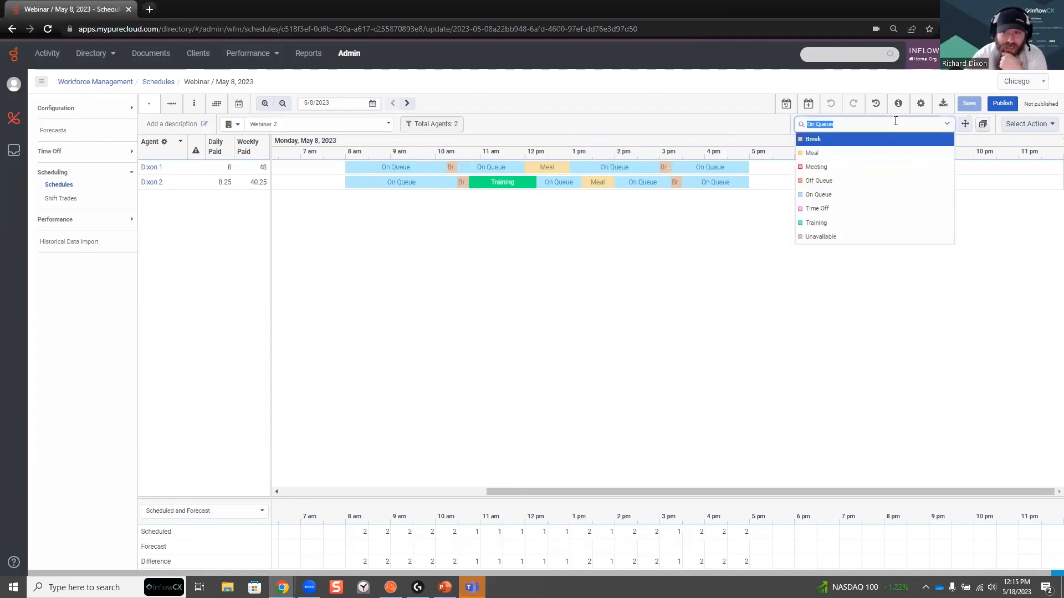
{"action": "left_click", "coordinate": [840, 169]}
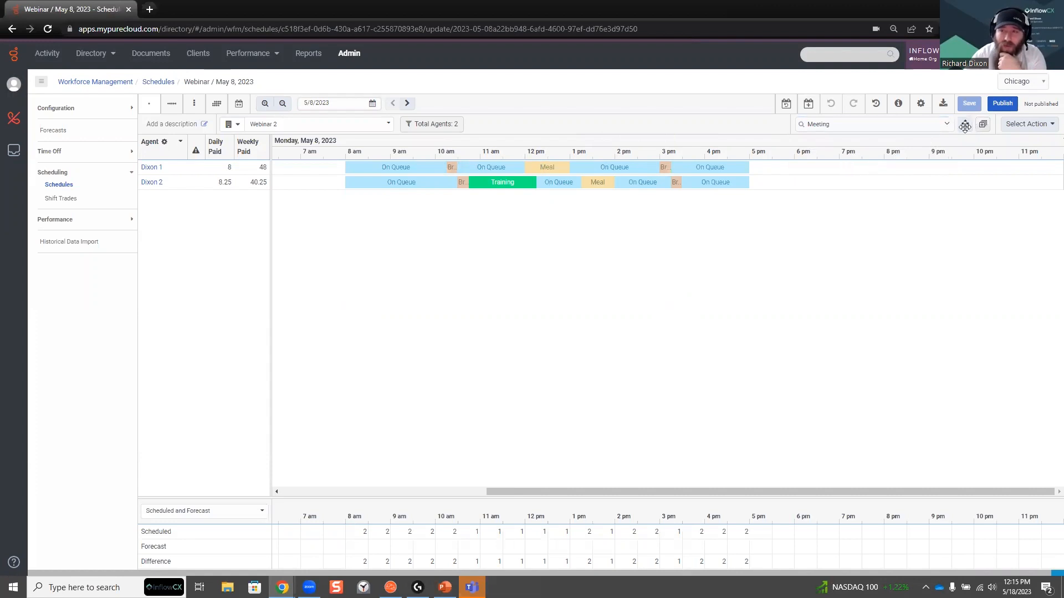
{"action": "left_click_drag", "start_coordinate": [964, 127], "coordinate": [895, 188]}
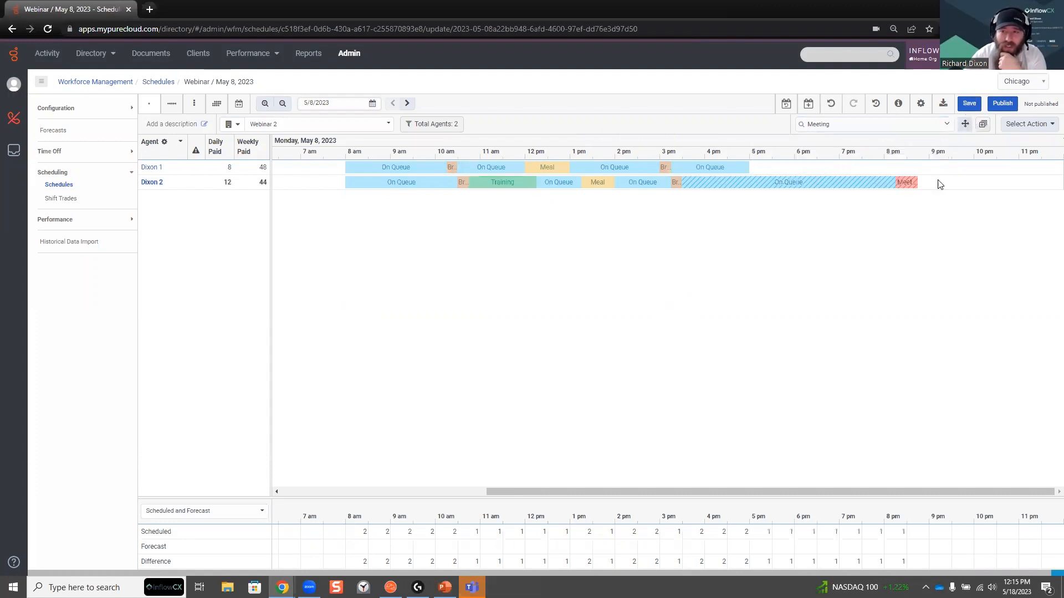
Step: Set up a bulk activity for agents with the Meal activity code and Do Not Insert as the action if insertion fails
{"action": "left_click", "coordinate": [983, 124]}
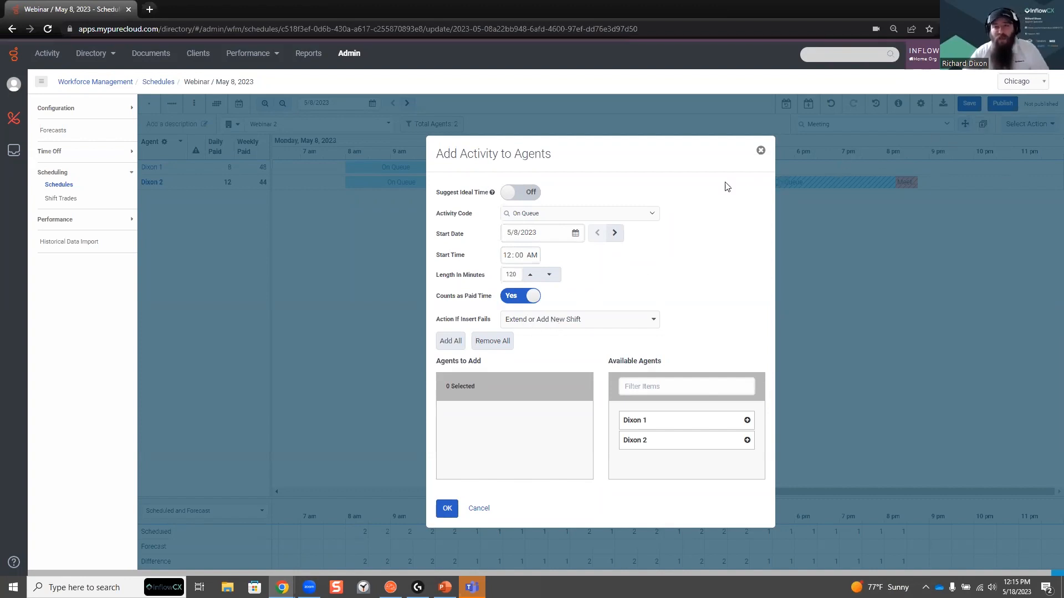
{"action": "left_click", "coordinate": [525, 214]}
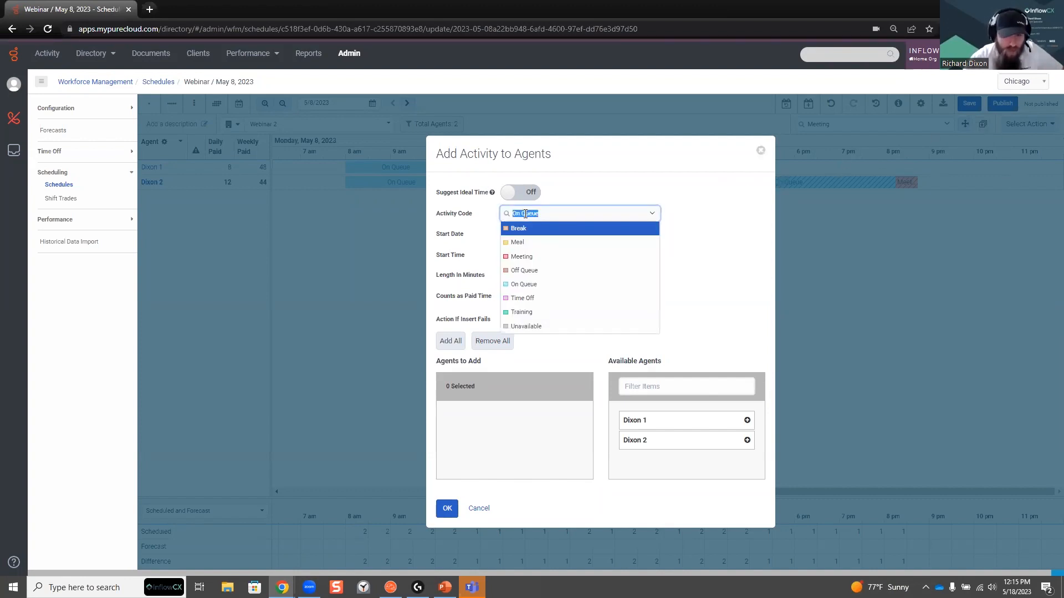
{"action": "left_click", "coordinate": [526, 243]}
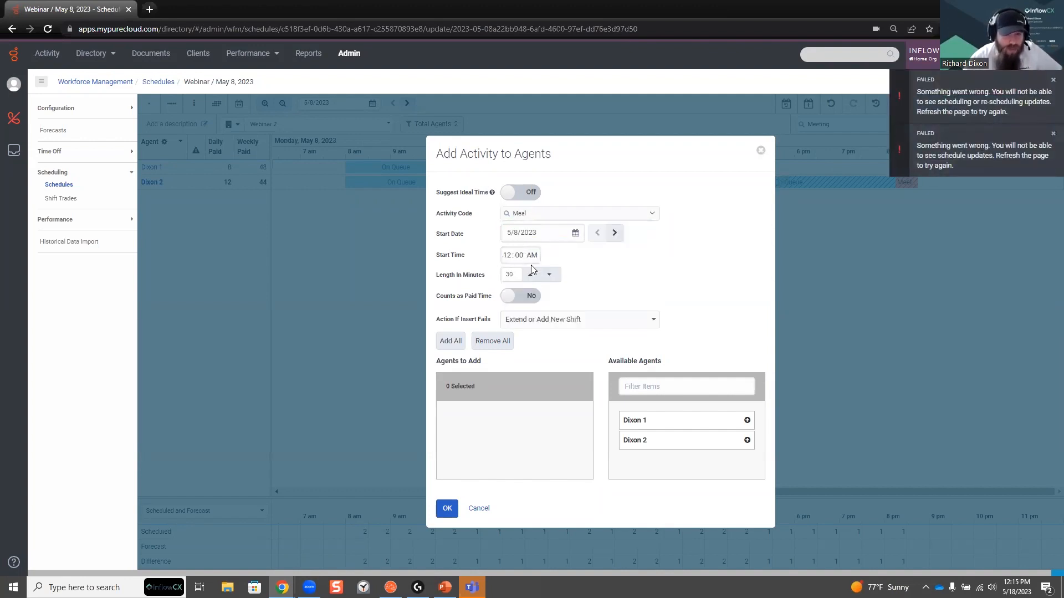
{"action": "left_click", "coordinate": [517, 298]}
{"action": "left_click", "coordinate": [517, 299]}
{"action": "left_click", "coordinate": [559, 325]}
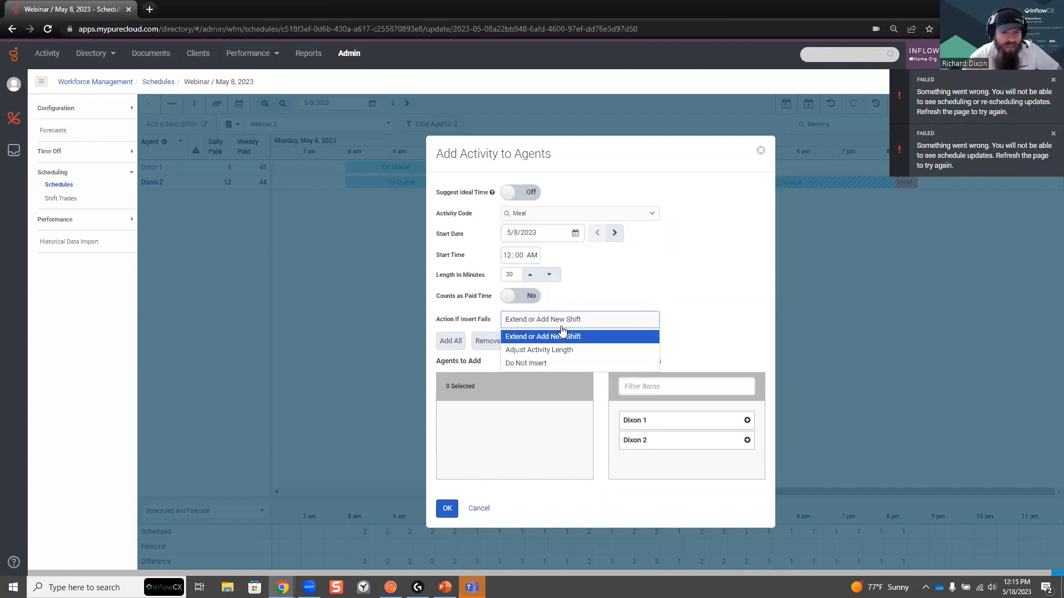
{"action": "left_click", "coordinate": [537, 365]}
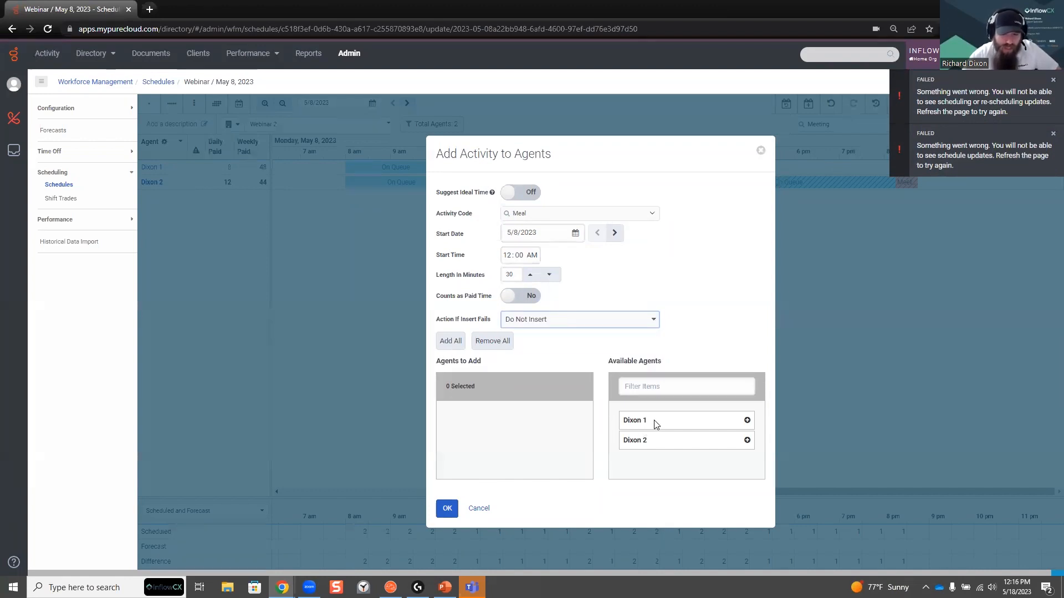
Step: Try to add the Meal to the first agent at 3:00 AM on 5/8/2023, and dismiss the error notices
{"action": "left_click", "coordinate": [746, 420]}
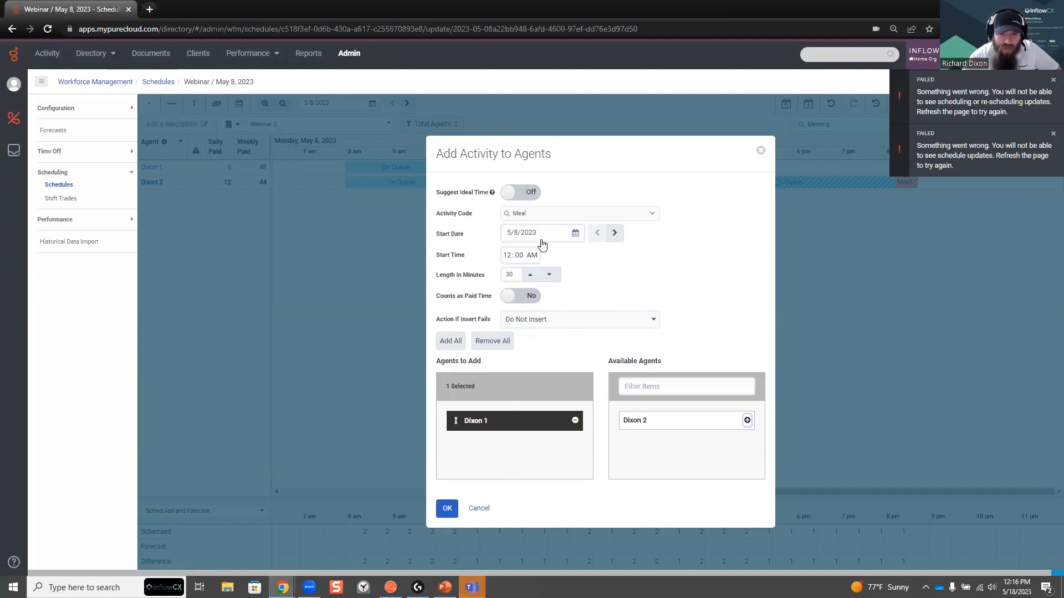
{"action": "left_click", "coordinate": [508, 255]}
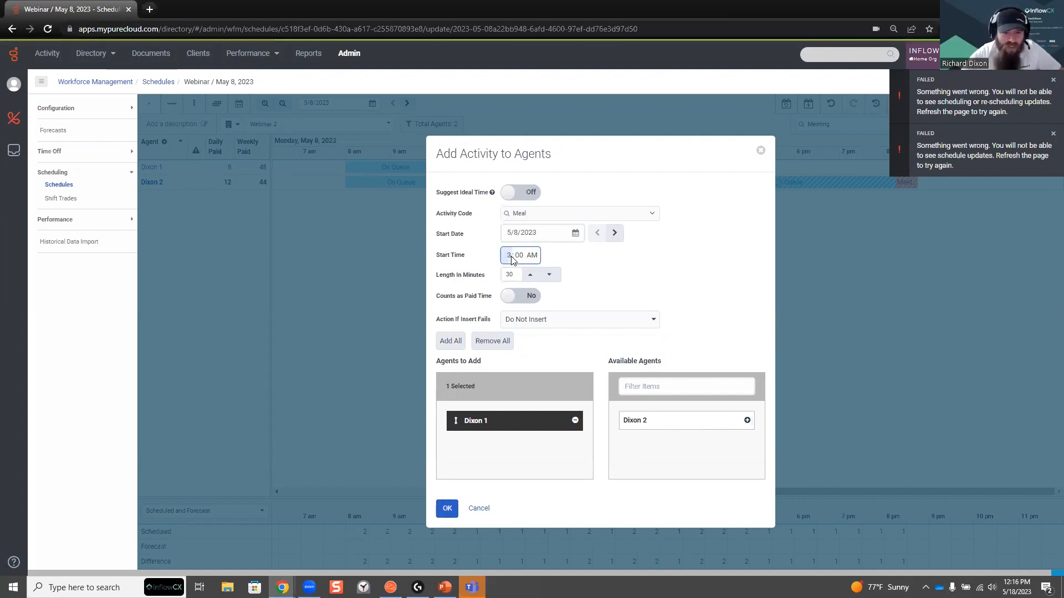
{"action": "type", "text": "3"}
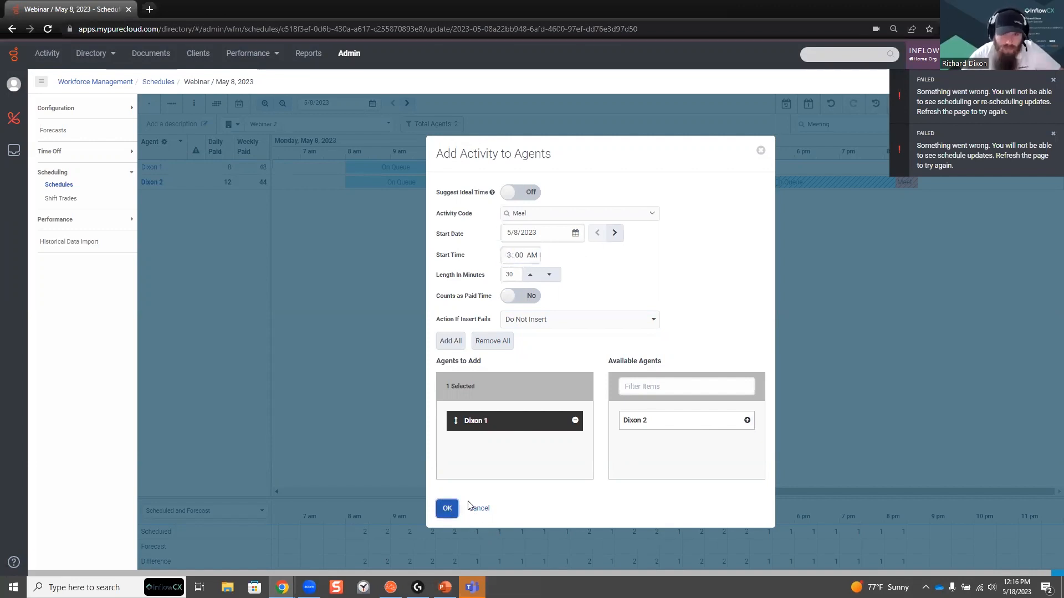
{"action": "left_click", "coordinate": [447, 508]}
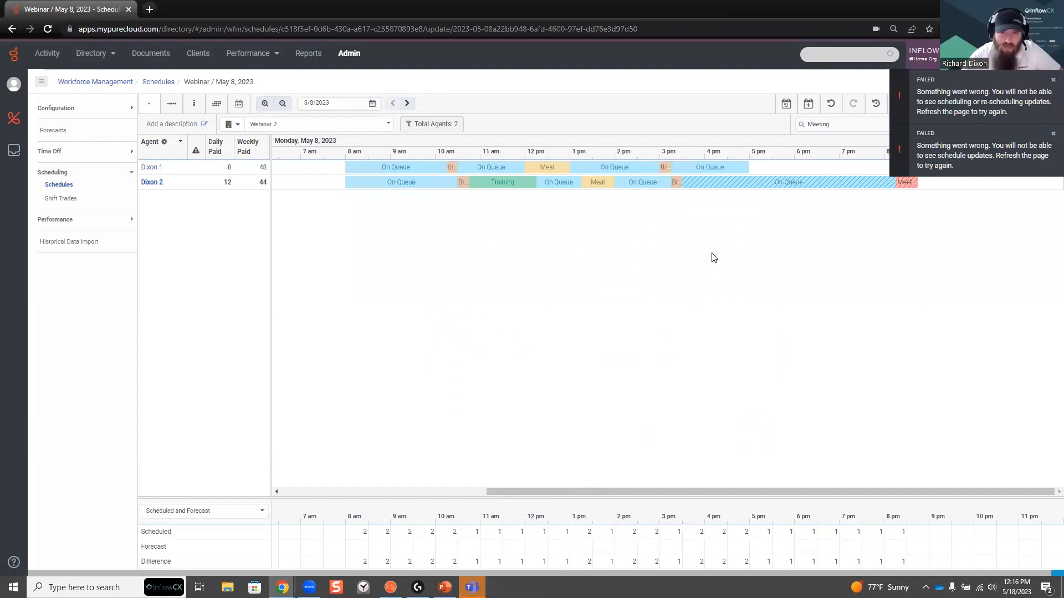
{"action": "left_click", "coordinate": [1052, 80]}
{"action": "left_click", "coordinate": [1053, 80]}
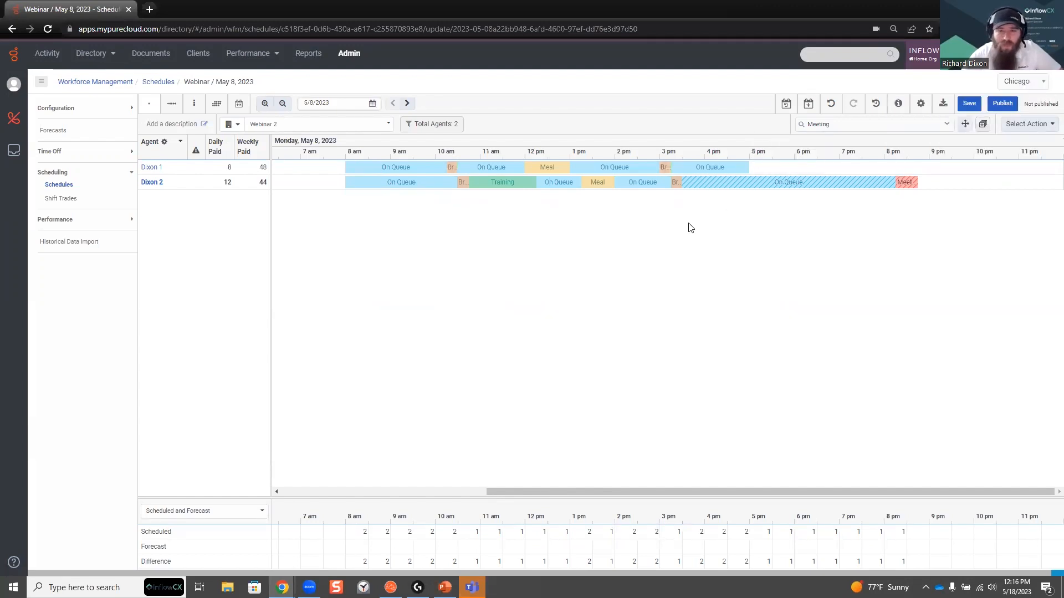
Step: Start a bulk Meal activity for the first agent with a 3:00 PM start time on 5/8/2023
{"action": "left_click", "coordinate": [966, 125]}
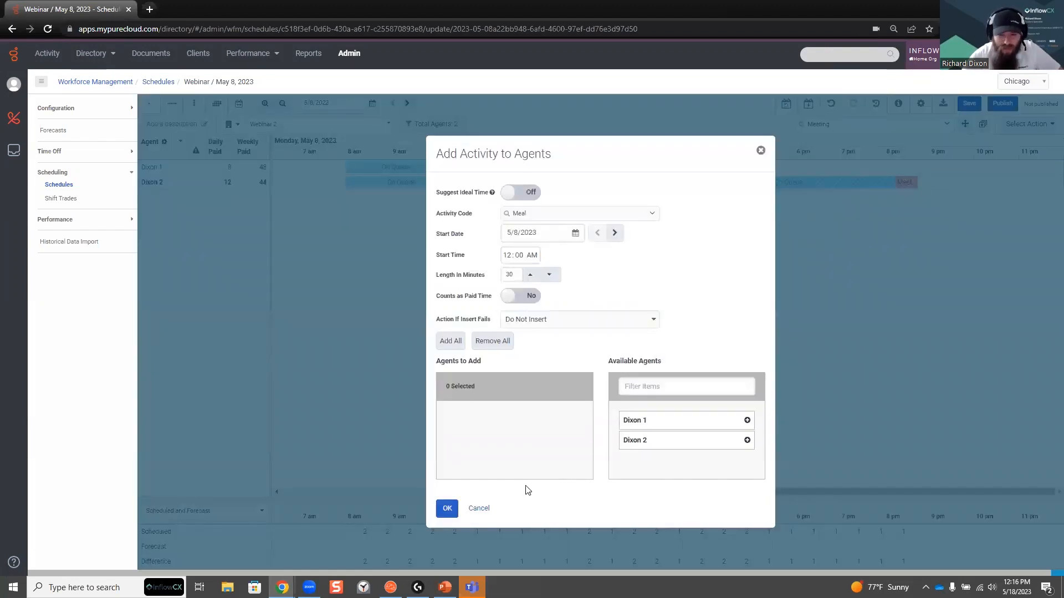
{"action": "left_click", "coordinate": [746, 421]}
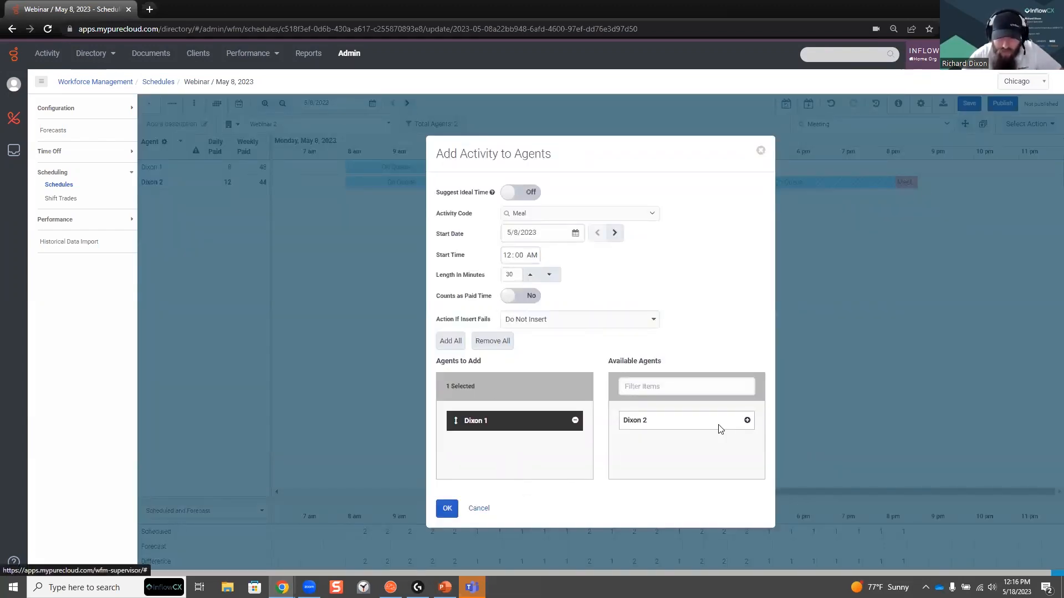
{"action": "left_click", "coordinate": [506, 258]}
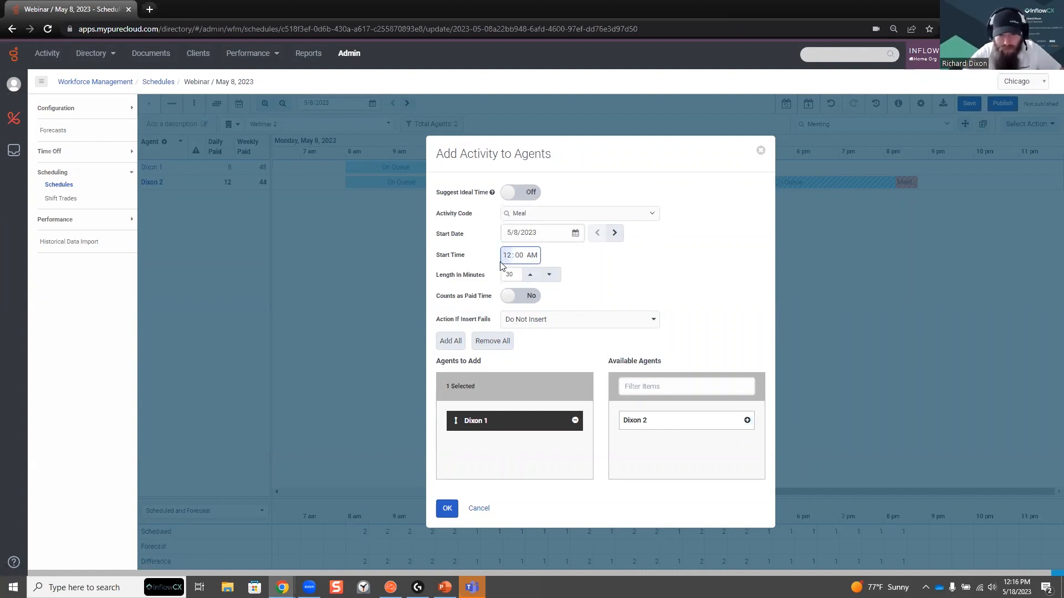
{"action": "left_click", "coordinate": [535, 258]}
{"action": "left_click", "coordinate": [603, 257]}
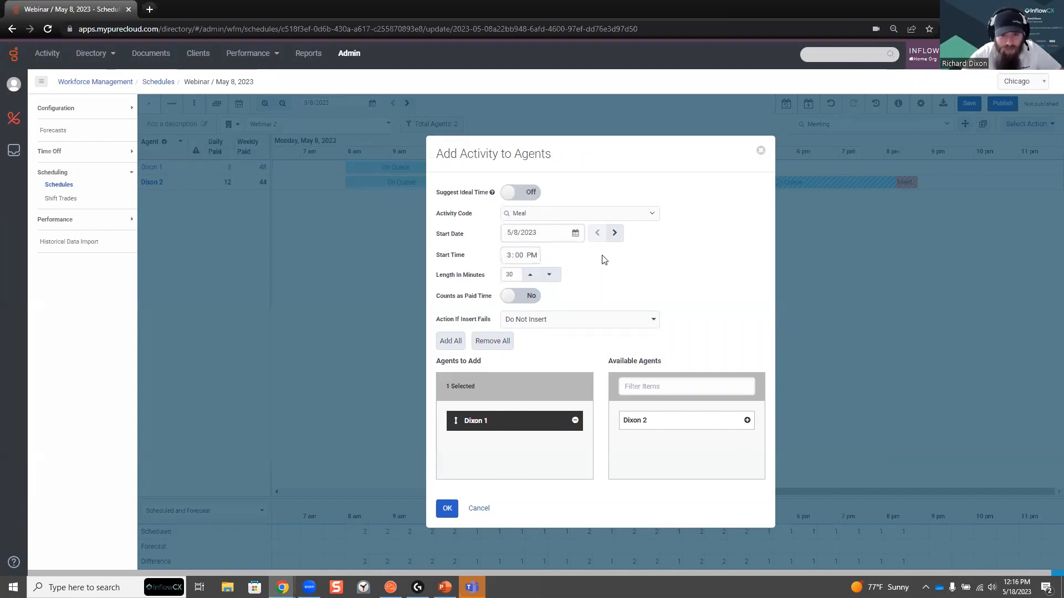
Step: Count the 30-minute Meal as paid time, choose Adjust Activity Length if insertion fails, and insert it
{"action": "left_click", "coordinate": [531, 297]}
{"action": "left_click", "coordinate": [555, 320]}
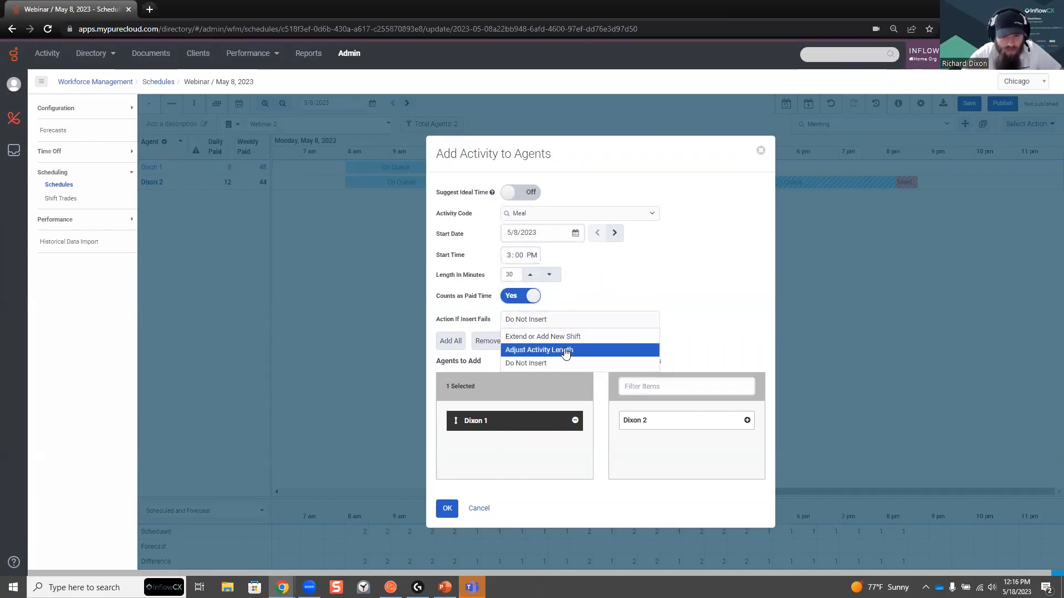
{"action": "left_click", "coordinate": [584, 353]}
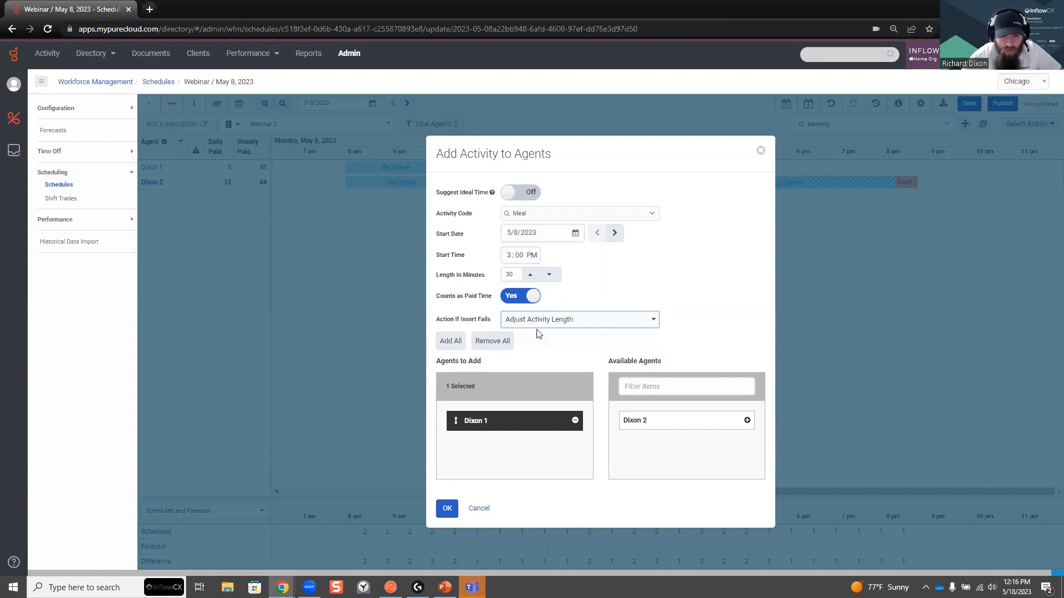
{"action": "left_click", "coordinate": [454, 347]}
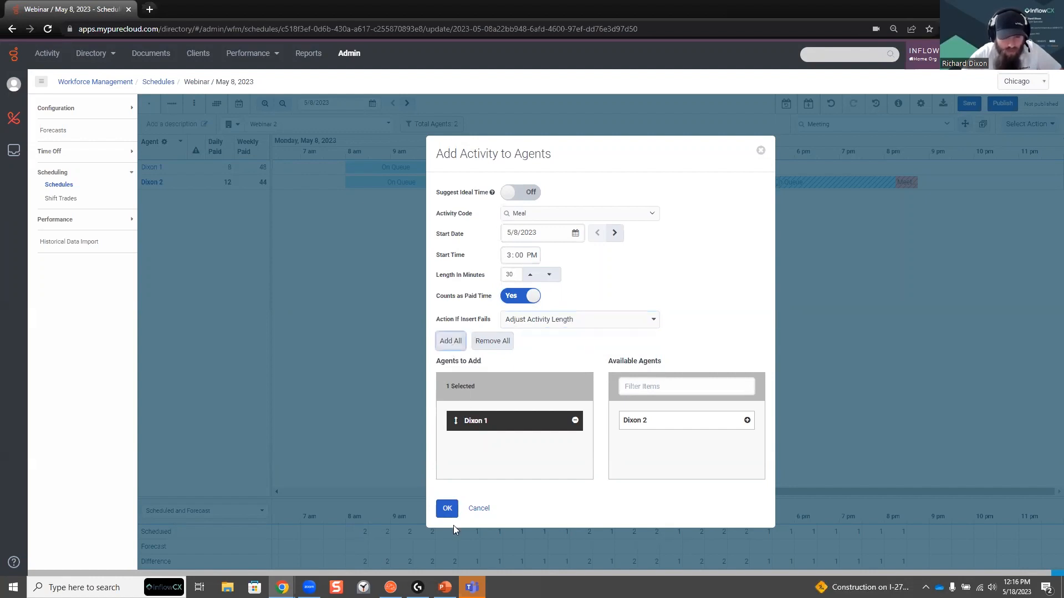
{"action": "left_click", "coordinate": [450, 509]}
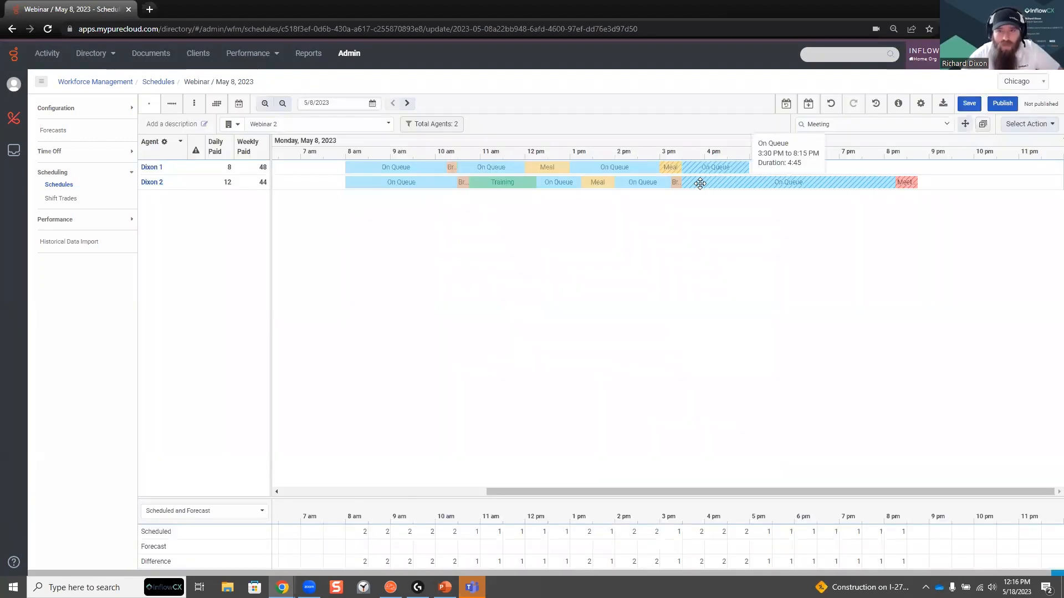
{"action": "mouse_move", "coordinate": [666, 171]}
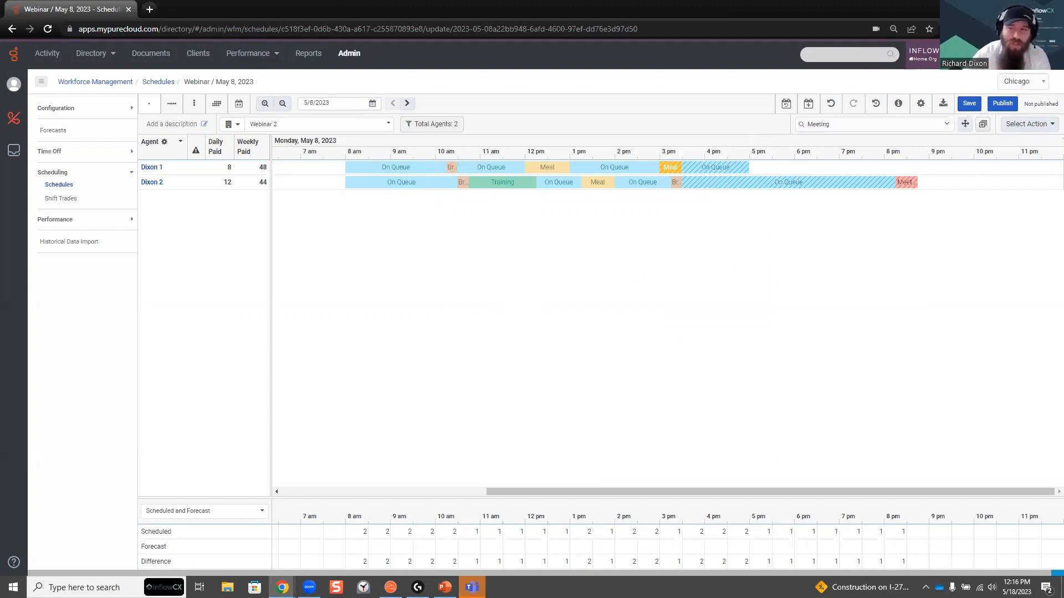
Step: Clear the first agent's May 8 row by deleting all of its activities
{"action": "left_click", "coordinate": [982, 125]}
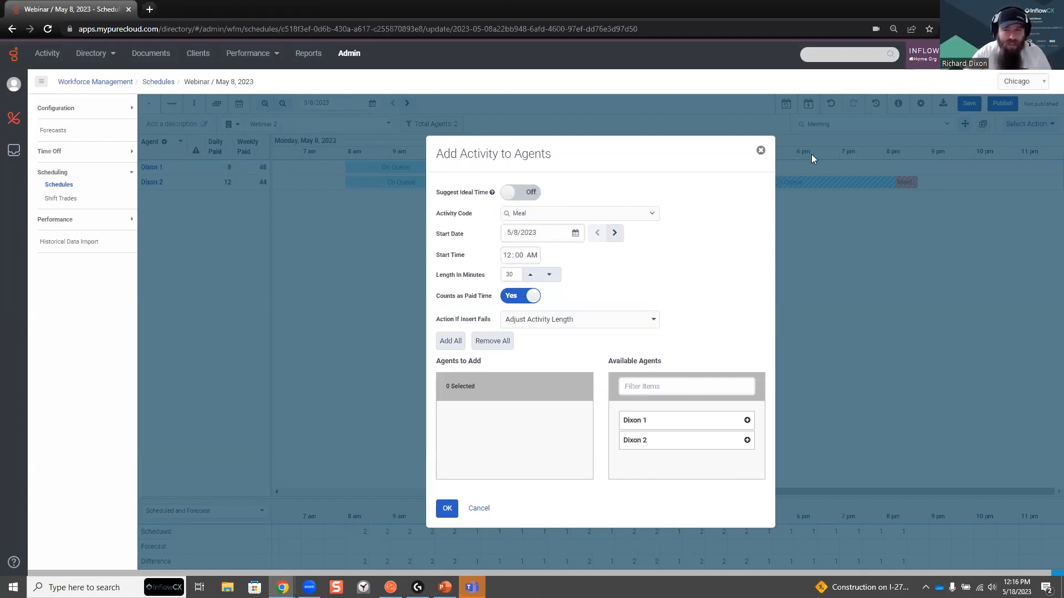
{"action": "left_click", "coordinate": [761, 150]}
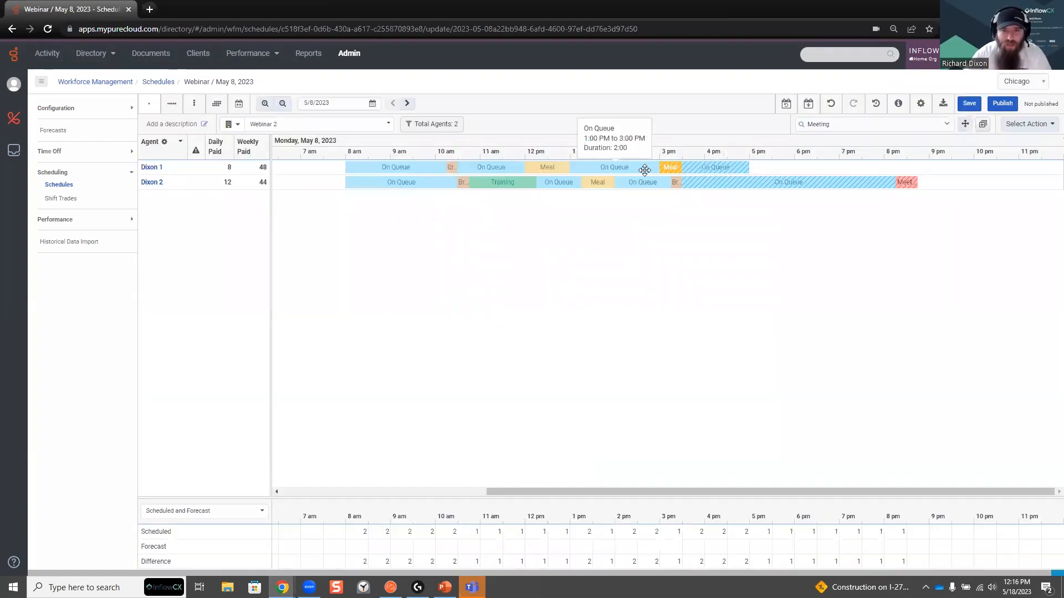
{"action": "left_click", "coordinate": [717, 169]}
{"action": "key", "text": "Delete"}
{"action": "left_click_drag", "start_coordinate": [624, 164], "coordinate": [497, 166]}
{"action": "left_click", "coordinate": [421, 167]}
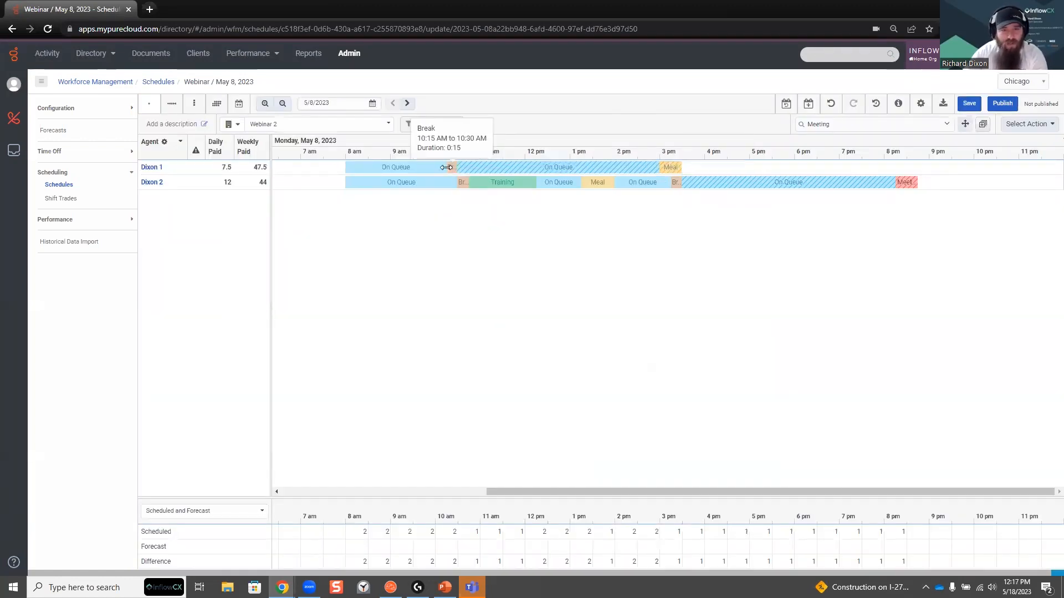
{"action": "key", "text": "Delete"}
{"action": "key", "text": "Delete"}
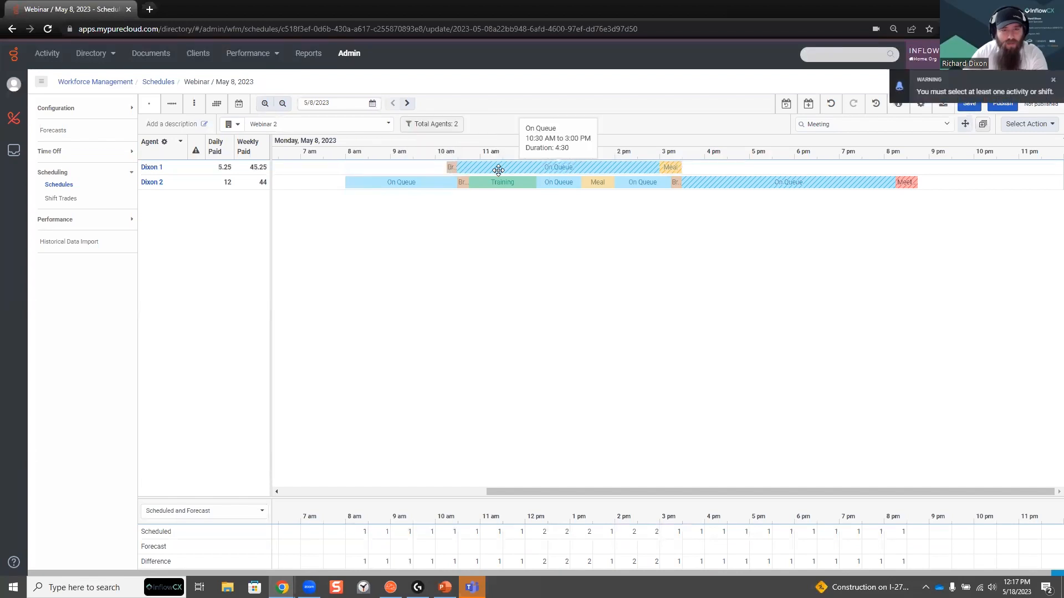
{"action": "left_click", "coordinate": [670, 167]}
{"action": "key", "text": "Delete"}
{"action": "left_click", "coordinate": [602, 167]}
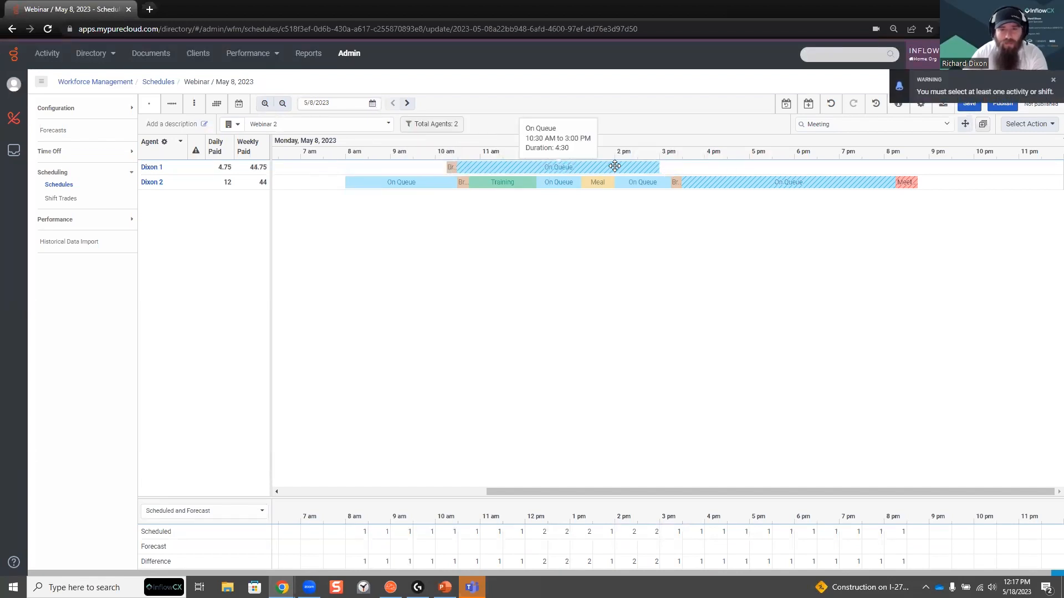
{"action": "key", "text": "Delete"}
{"action": "left_click", "coordinate": [450, 169]}
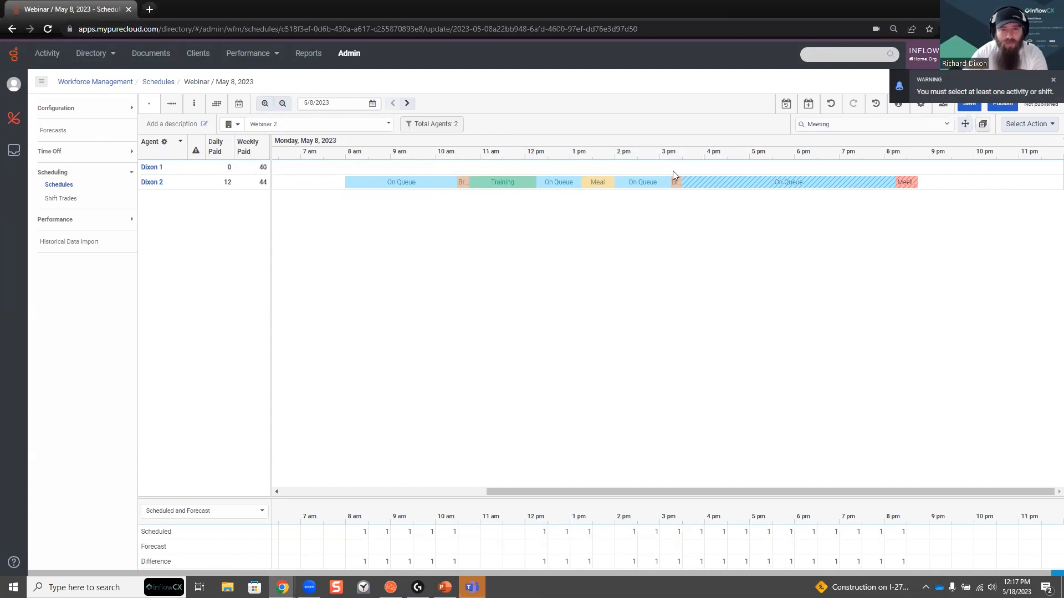
Step: Set up a bulk activity with the On Queue activity code, after switching Suggest Ideal Time on and back off
{"action": "left_click", "coordinate": [983, 124]}
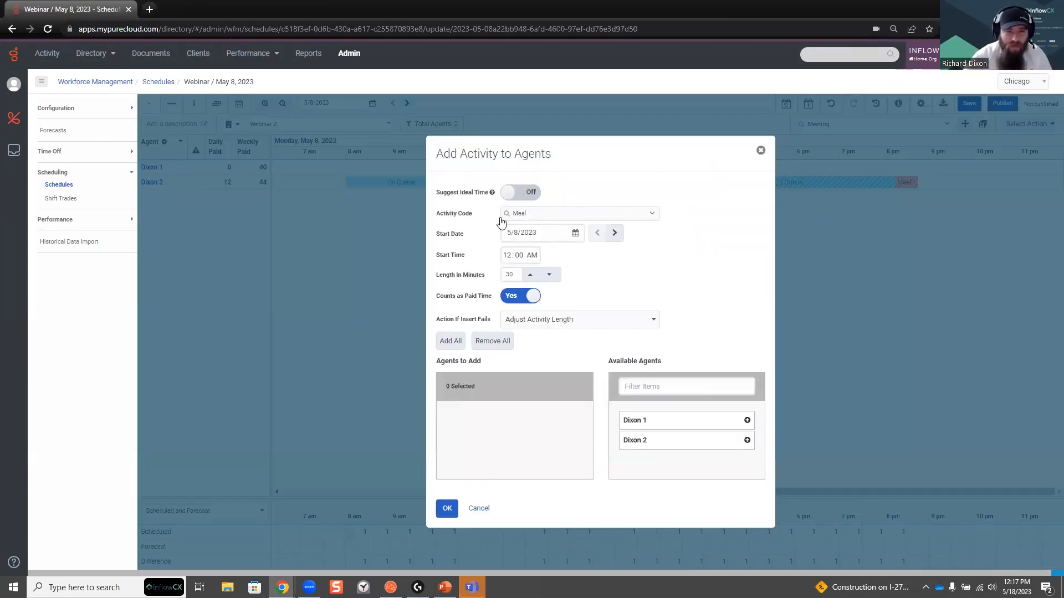
{"action": "left_click", "coordinate": [526, 193]}
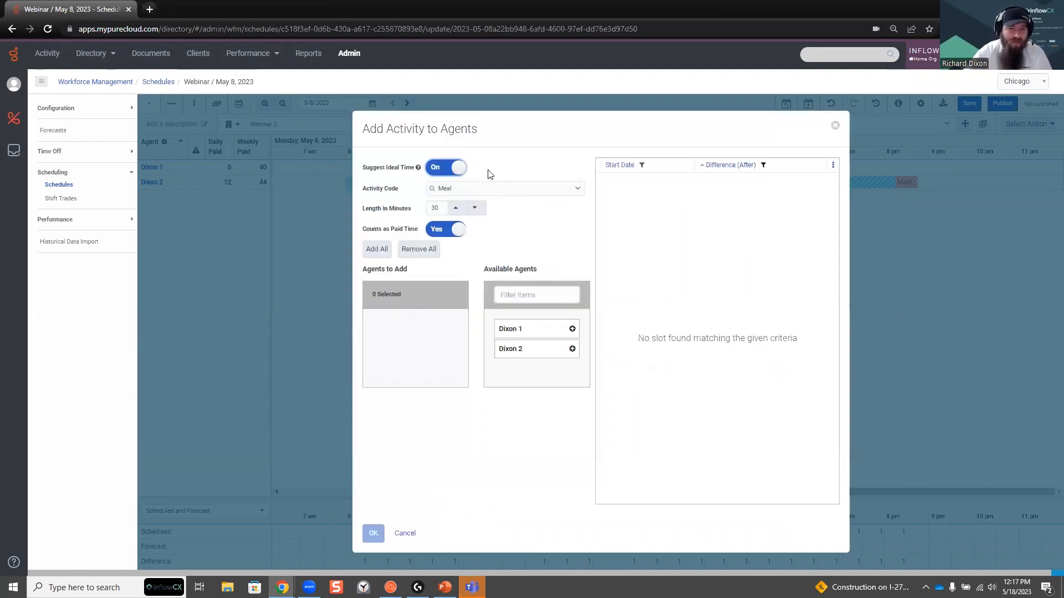
{"action": "left_click", "coordinate": [434, 169]}
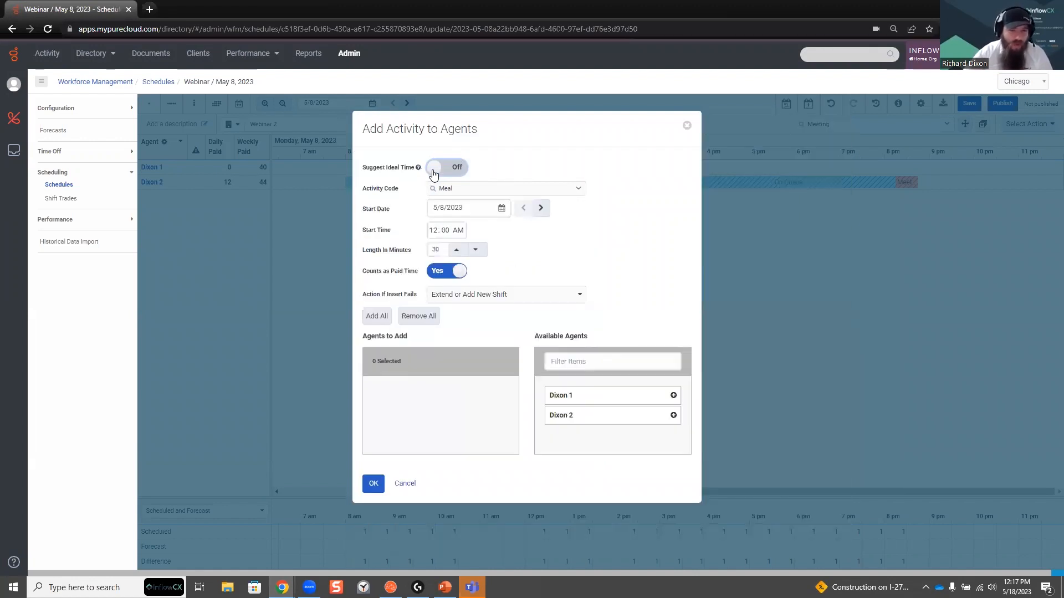
{"action": "left_click", "coordinate": [463, 189]}
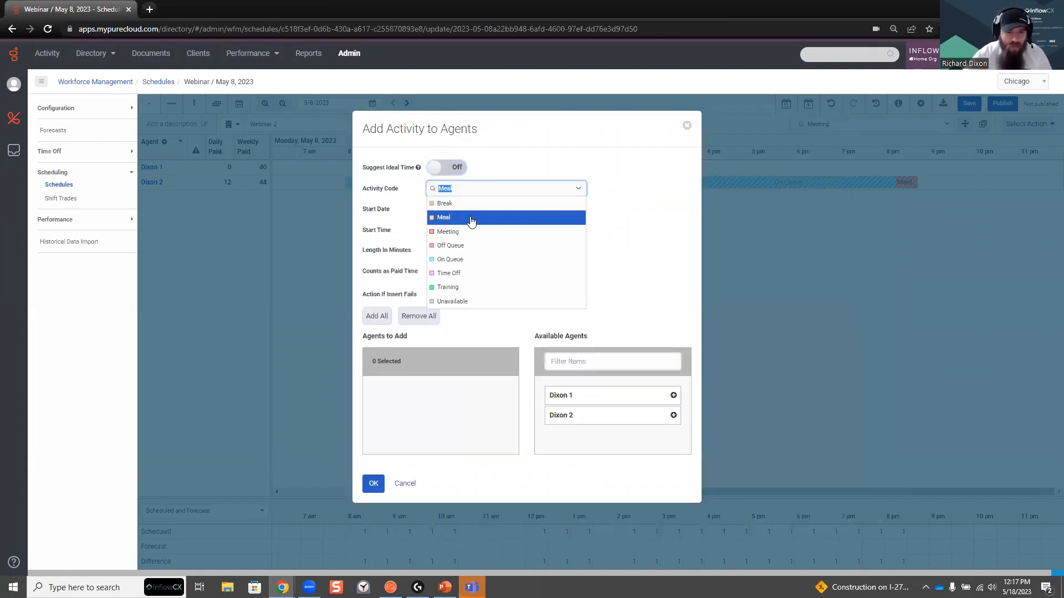
{"action": "left_click", "coordinate": [485, 260]}
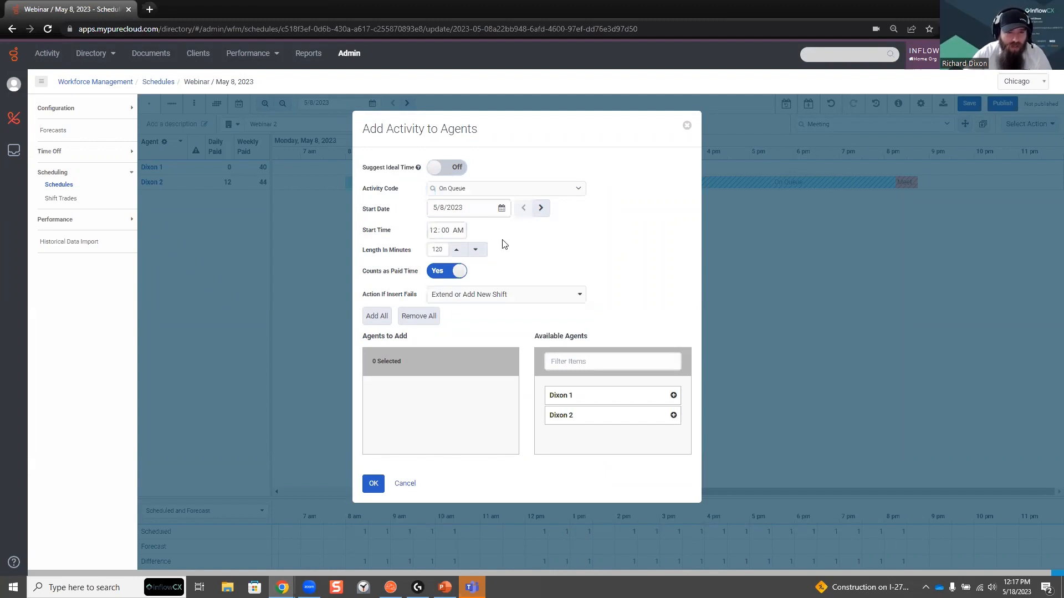
Step: Insert the 120-minute On Queue activity for the first agent at 8:00 AM with Extend or Add New Shift if insertion fails
{"action": "left_click", "coordinate": [433, 231]}
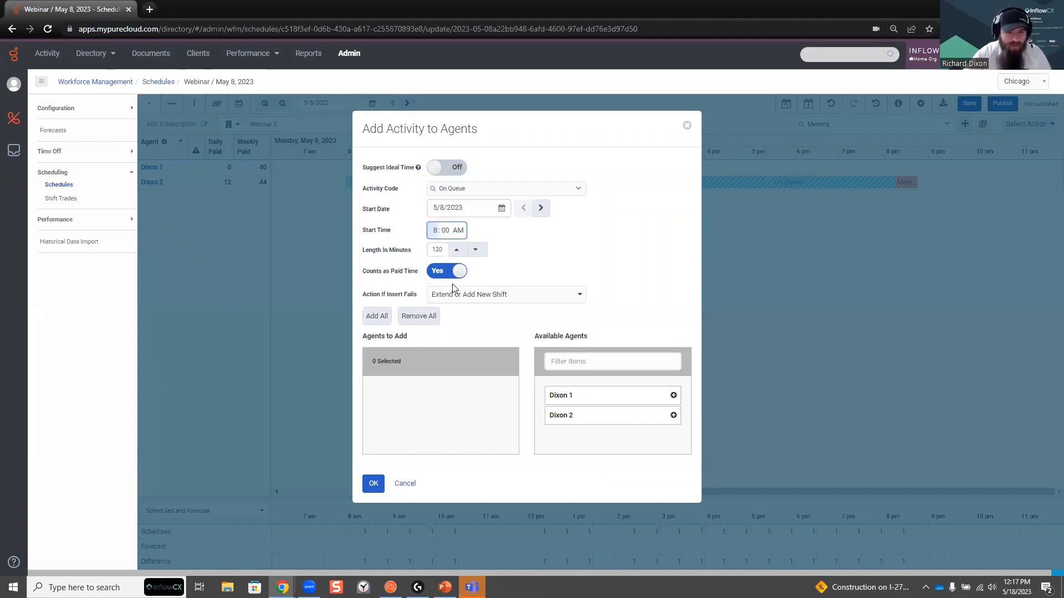
{"action": "left_click", "coordinate": [479, 302]}
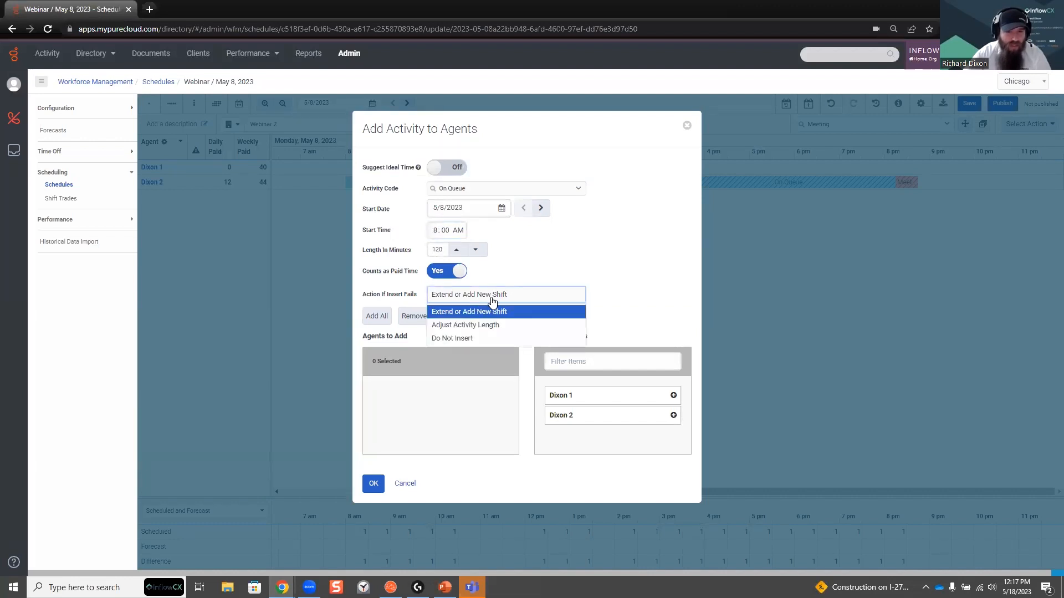
{"action": "left_click", "coordinate": [499, 299]}
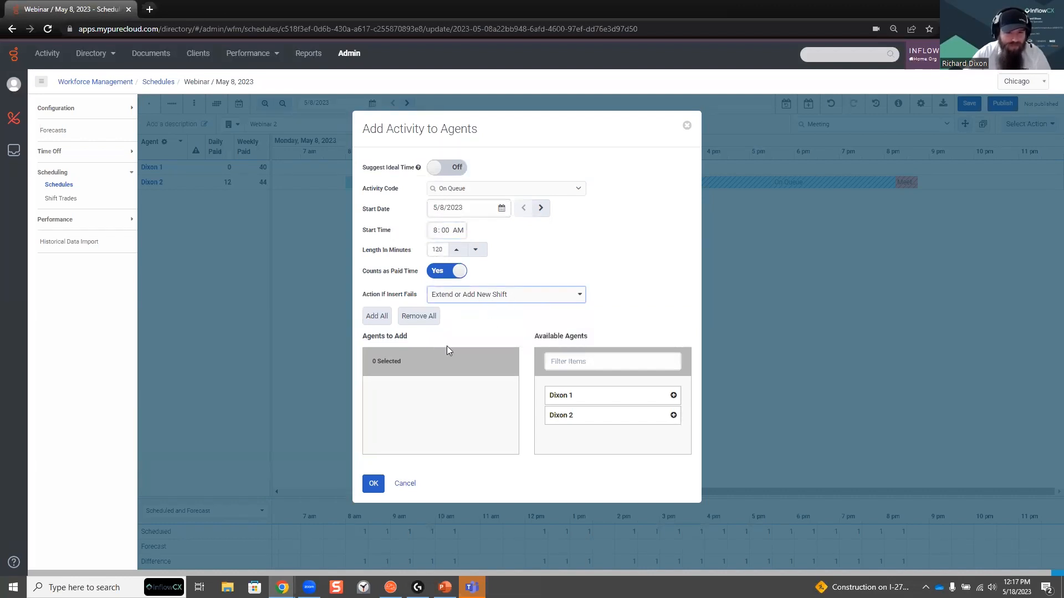
{"action": "left_click", "coordinate": [607, 405]}
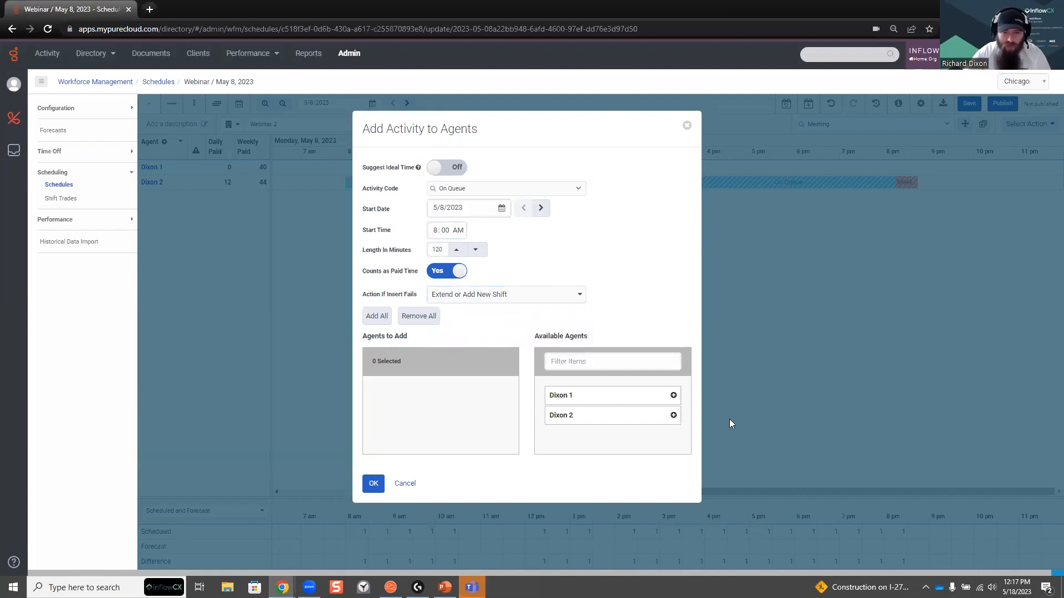
{"action": "left_click", "coordinate": [673, 395]}
{"action": "left_click", "coordinate": [374, 486]}
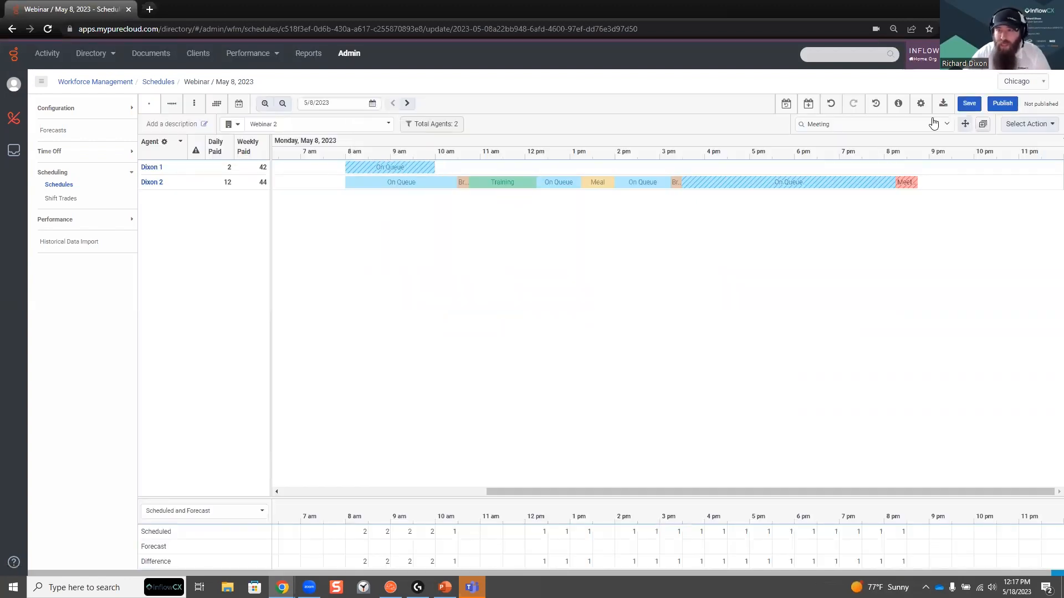
Step: Add a paid 15-minute Break to the first agent at 10:00 AM on 5/8/2023 through bulk activity insertion
{"action": "left_click", "coordinate": [982, 124]}
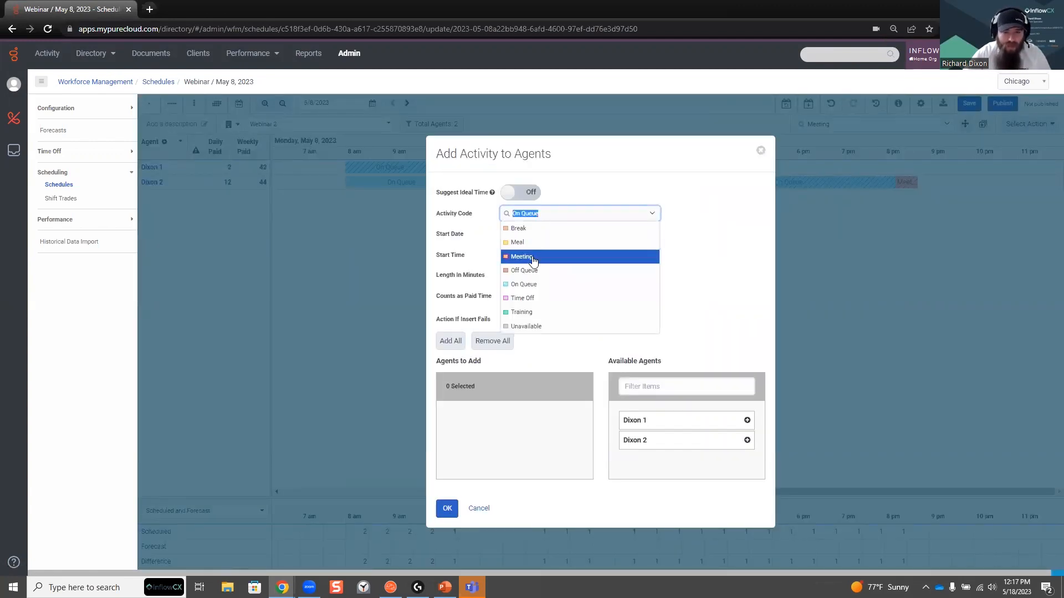
{"action": "left_click", "coordinate": [535, 229]}
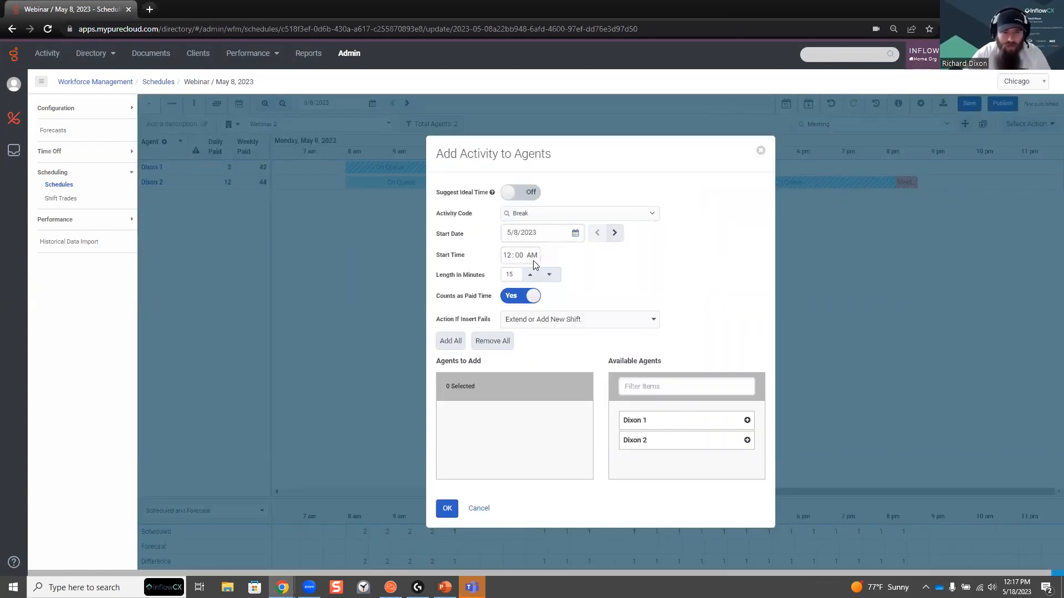
{"action": "left_click_drag", "start_coordinate": [589, 158], "coordinate": [663, 169]}
{"action": "left_click", "coordinate": [580, 266]}
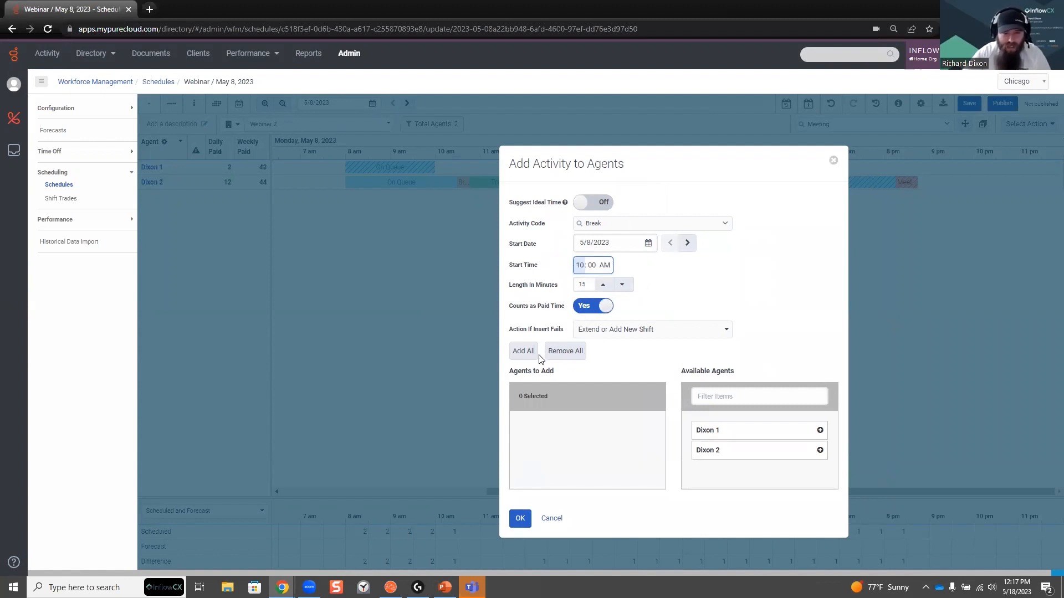
{"action": "left_click", "coordinate": [787, 449]}
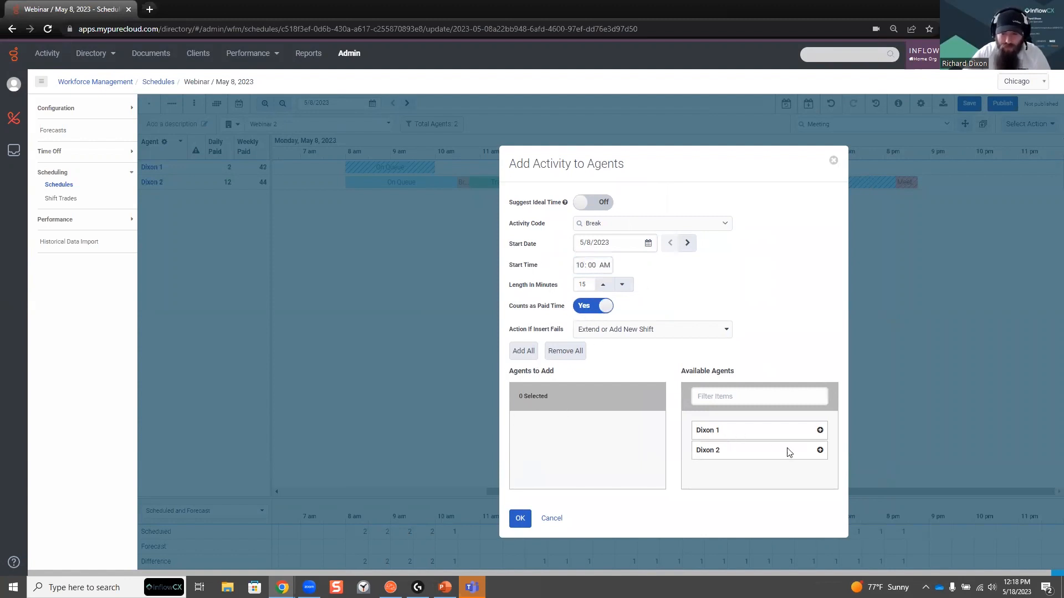
{"action": "left_click", "coordinate": [820, 430]}
{"action": "left_click", "coordinate": [520, 520]}
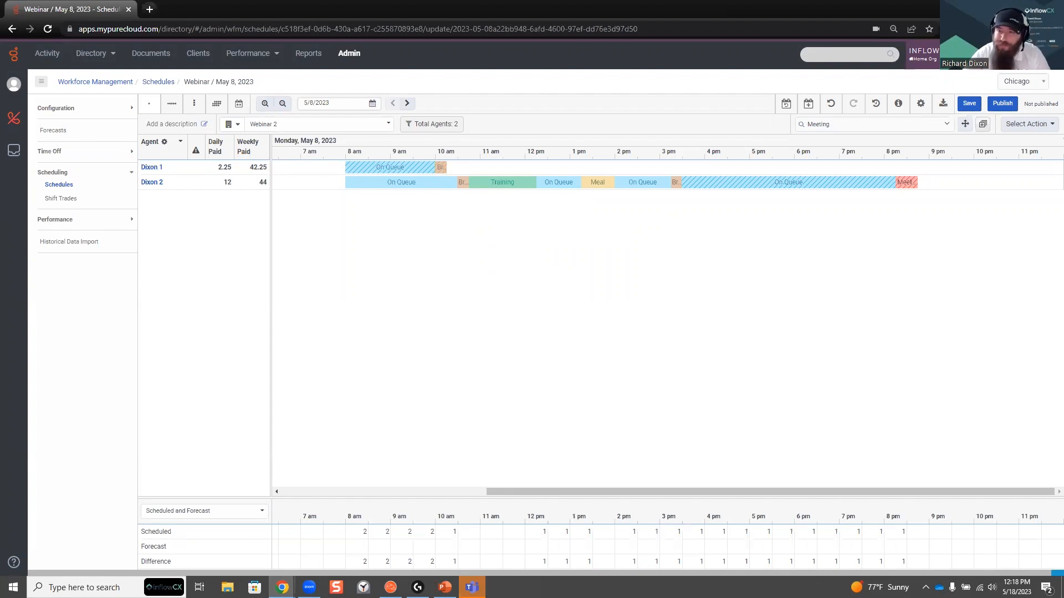
Step: Add a paid 120-minute On Queue activity to the first agent at 10:15 AM on 5/8/2023 through bulk activity insertion
{"action": "left_click", "coordinate": [983, 125]}
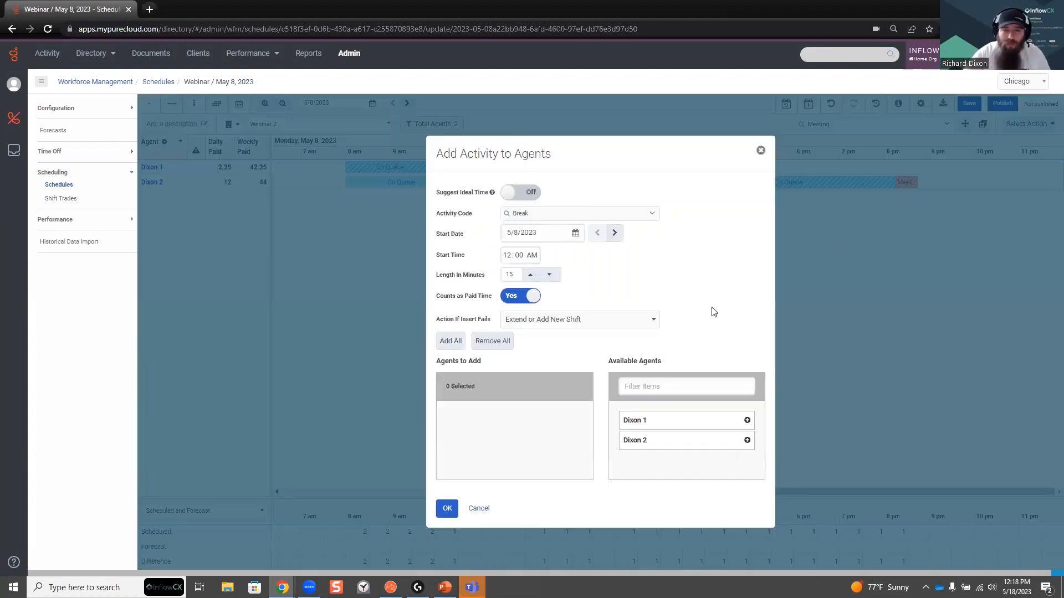
{"action": "left_click_drag", "start_coordinate": [595, 153], "coordinate": [804, 132]}
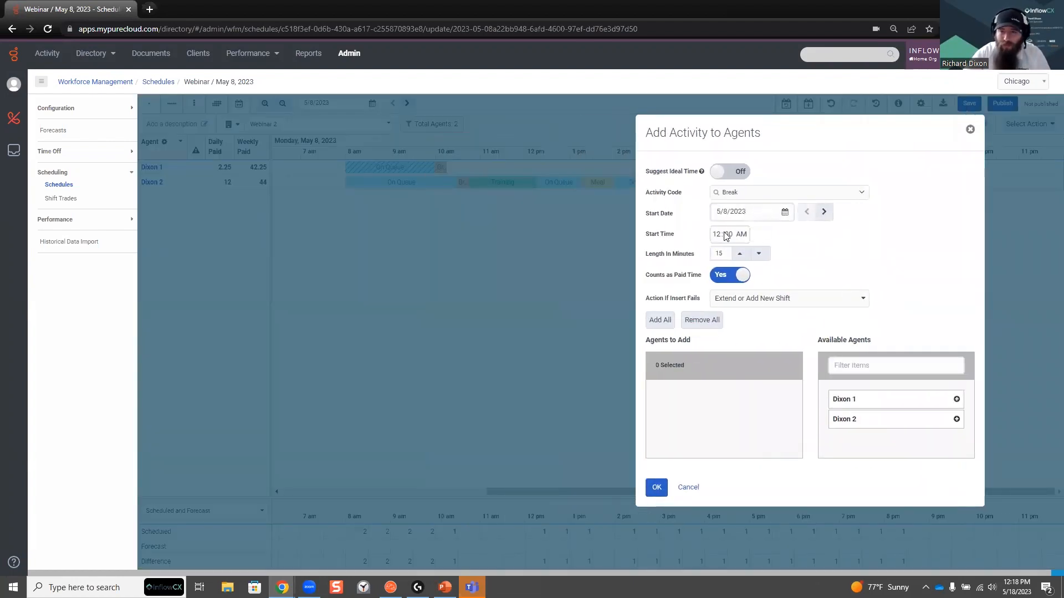
{"action": "left_click", "coordinate": [756, 193]}
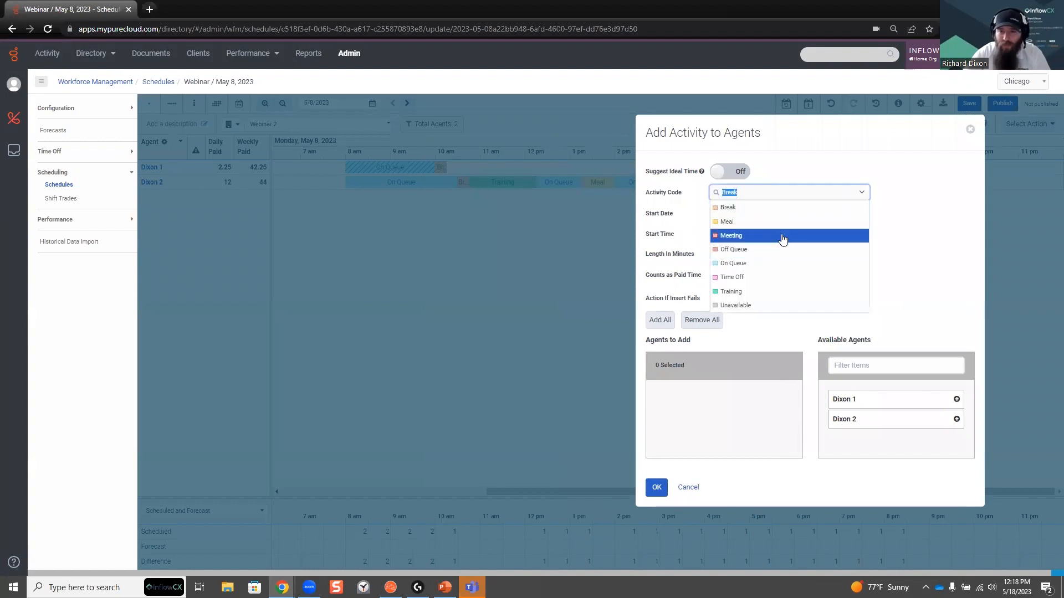
{"action": "left_click", "coordinate": [745, 263]}
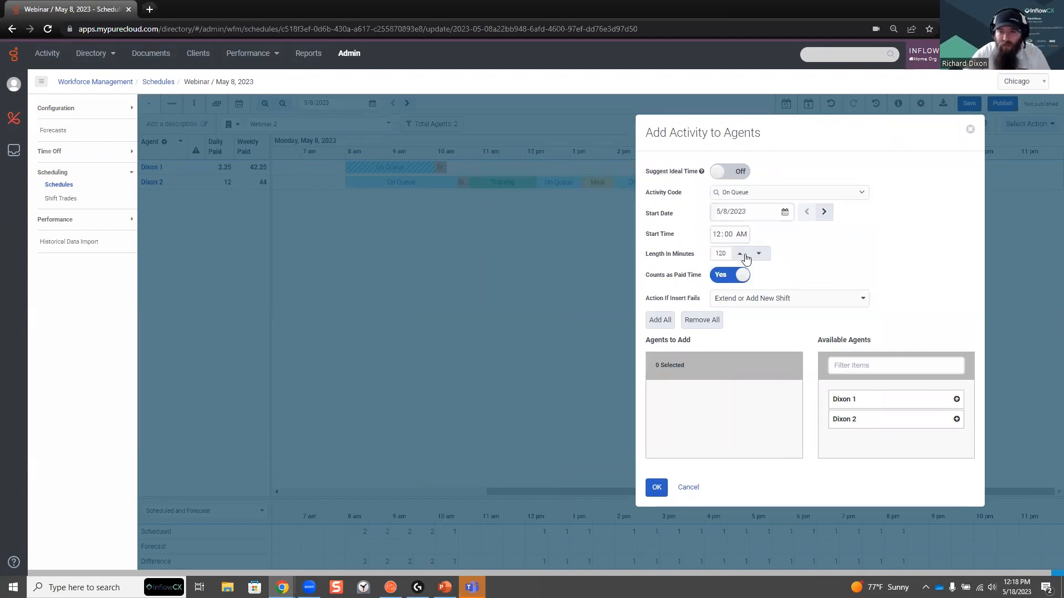
{"action": "left_click", "coordinate": [719, 235]}
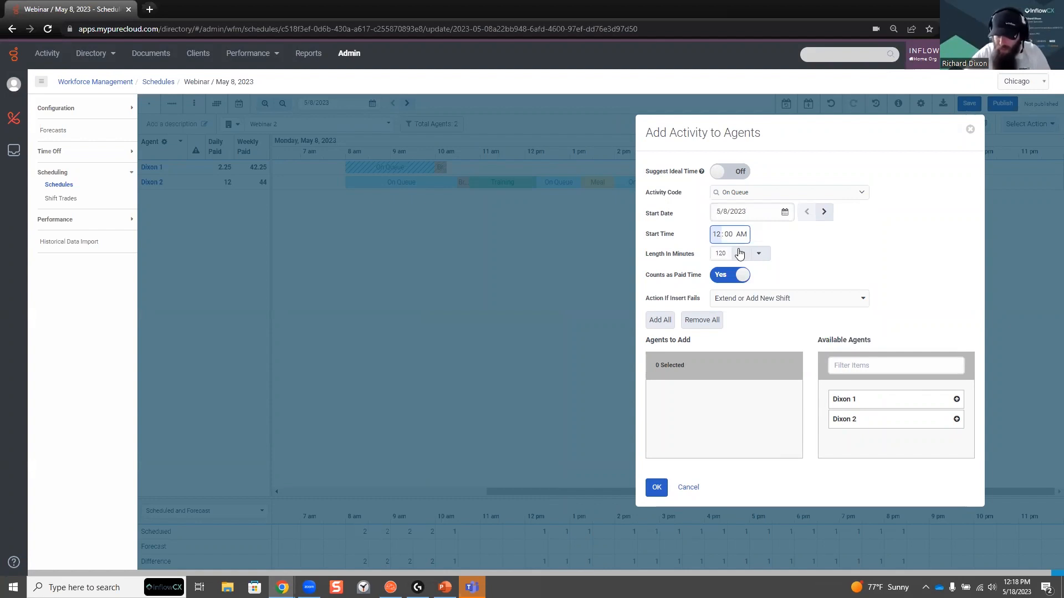
{"action": "type", "text": "10:"}
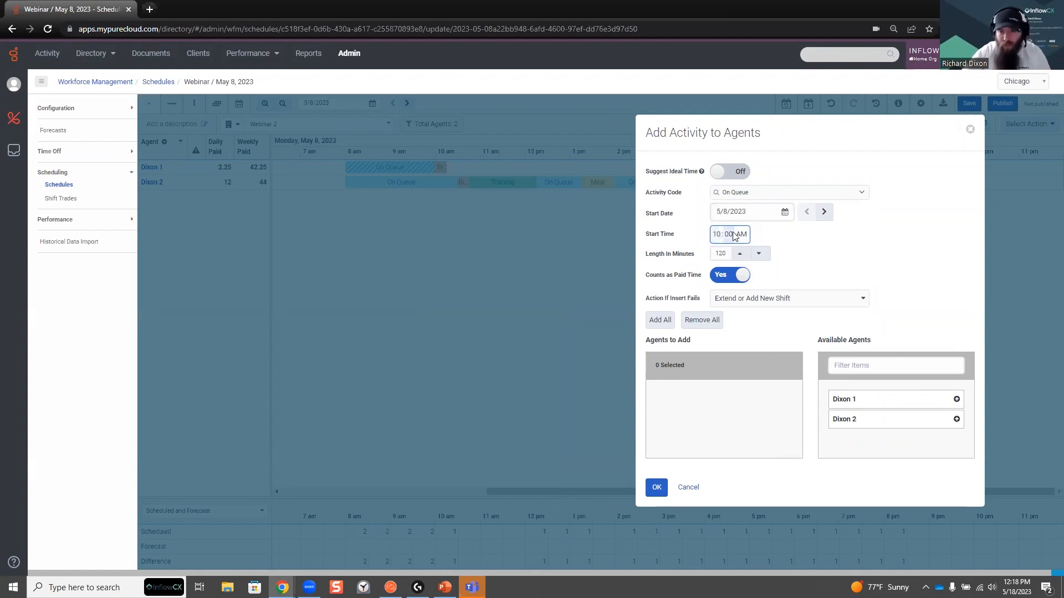
{"action": "type", "text": "15"}
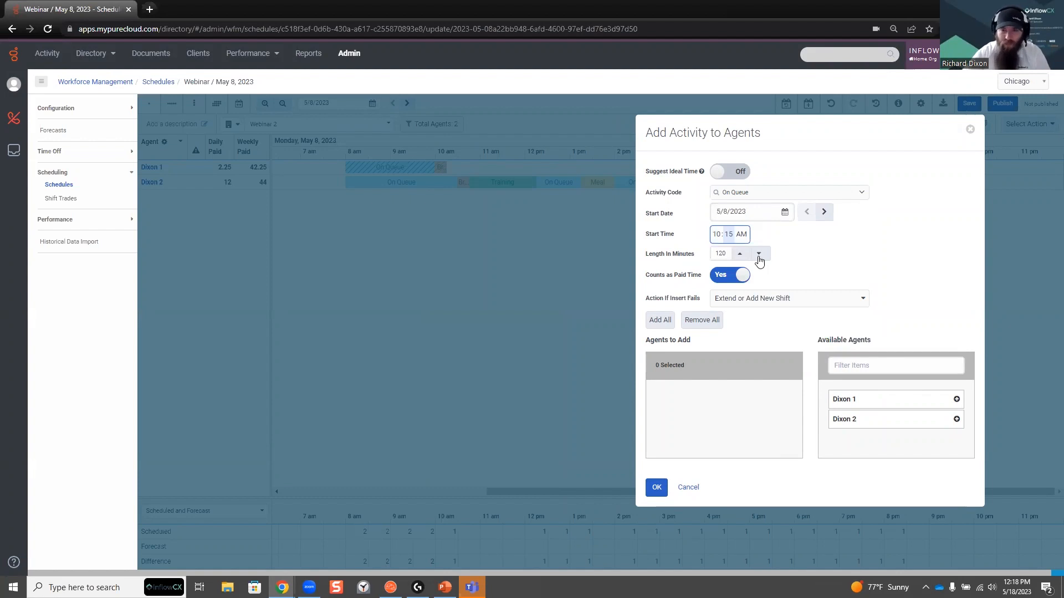
{"action": "left_click", "coordinate": [957, 399]}
{"action": "left_click", "coordinate": [657, 487]}
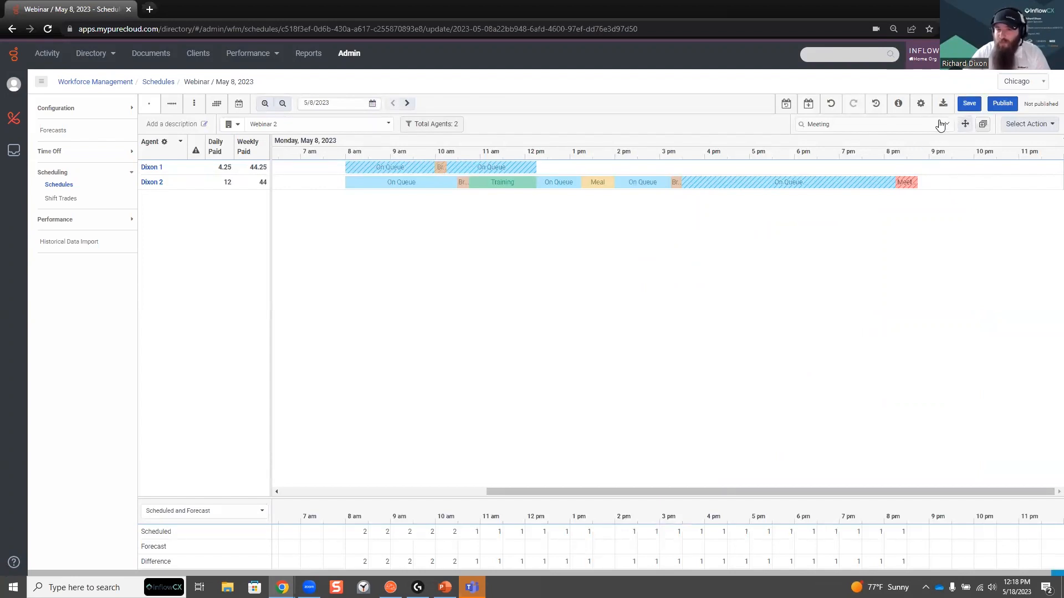
Step: Bulk-insert an unpaid 60-minute Meal for the first agent at 12:15 AM on 5/8/2023 with Extend or Add New Shift if insertion fails
{"action": "left_click", "coordinate": [969, 122]}
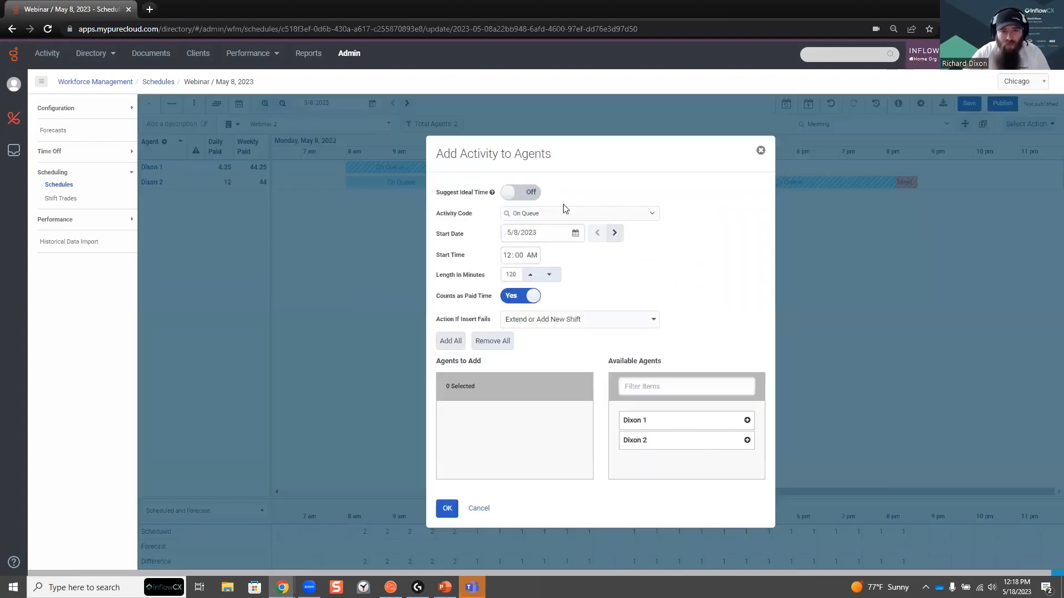
{"action": "left_click", "coordinate": [565, 213]}
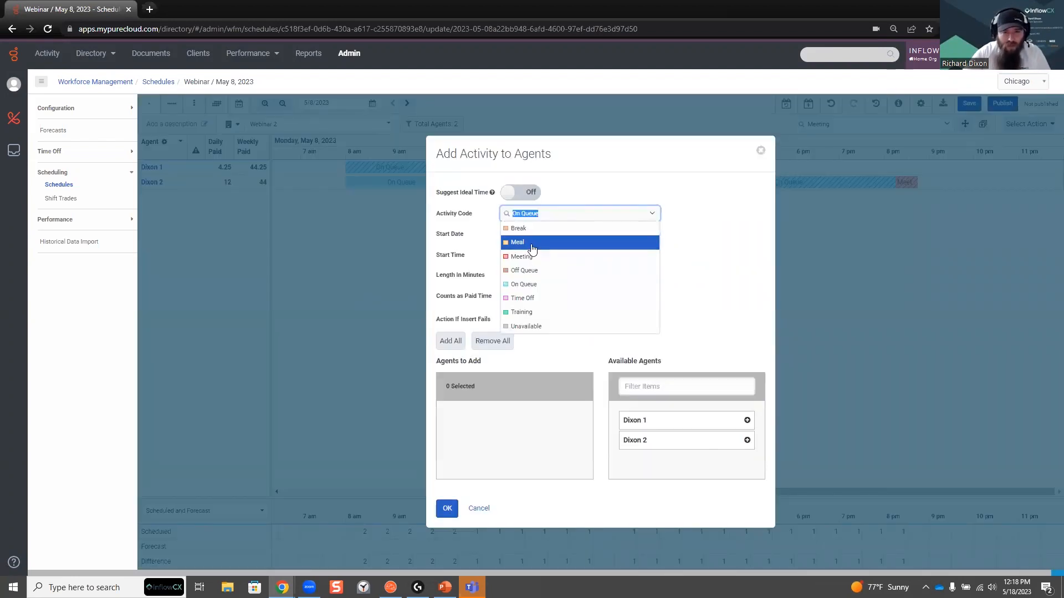
{"action": "left_click", "coordinate": [531, 240]}
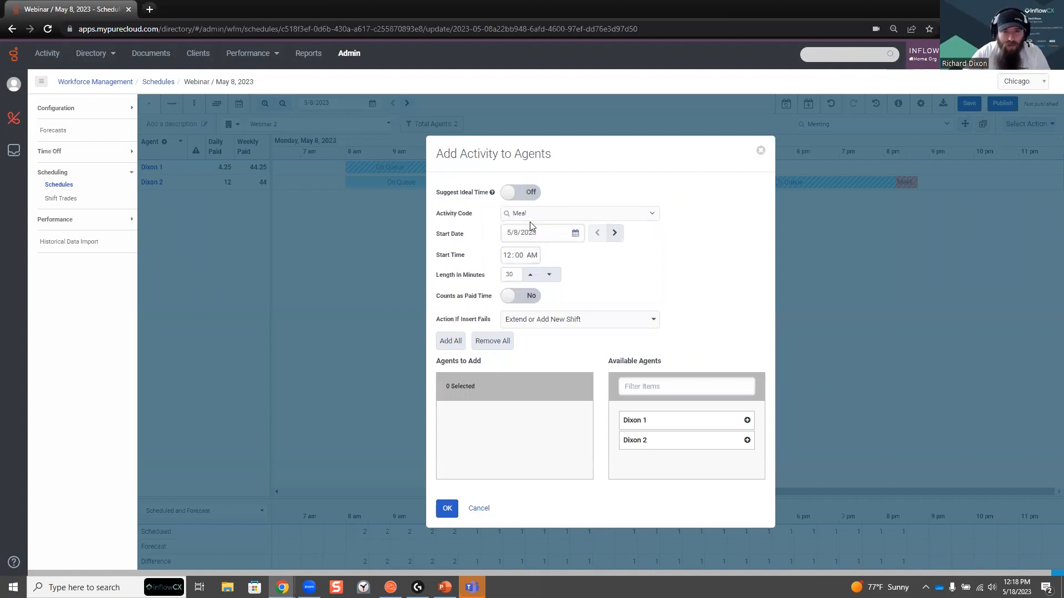
{"action": "left_click", "coordinate": [523, 275]}
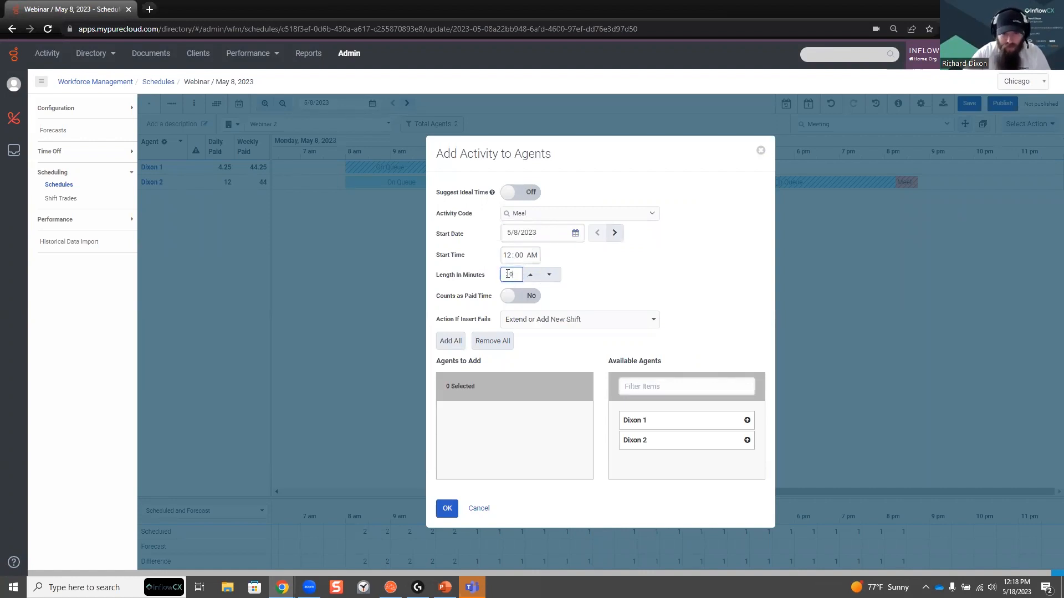
{"action": "left_click_drag", "start_coordinate": [509, 275], "coordinate": [425, 270]}
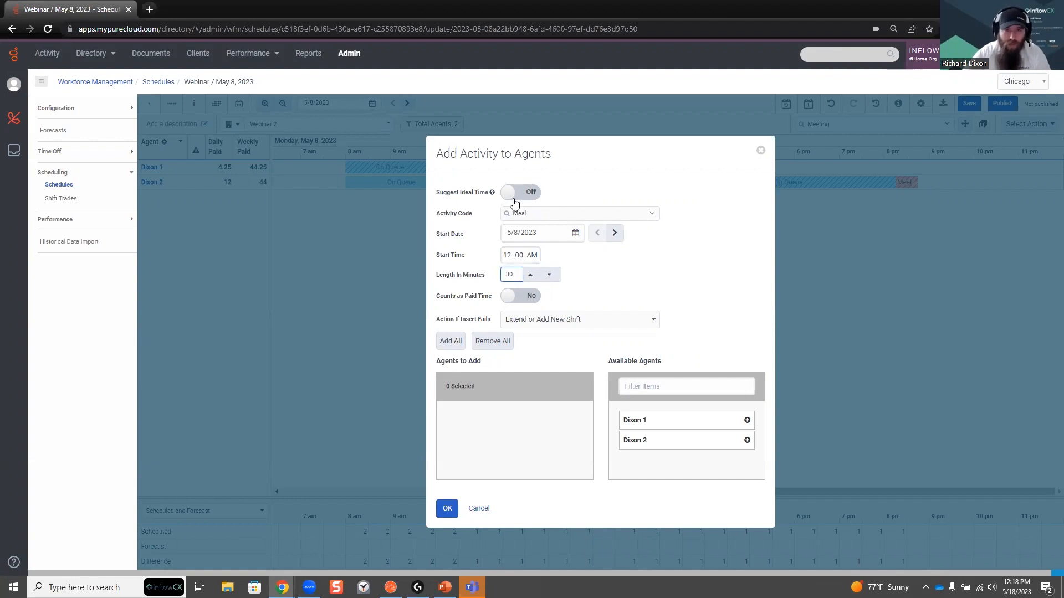
{"action": "left_click_drag", "start_coordinate": [578, 145], "coordinate": [768, 137]}
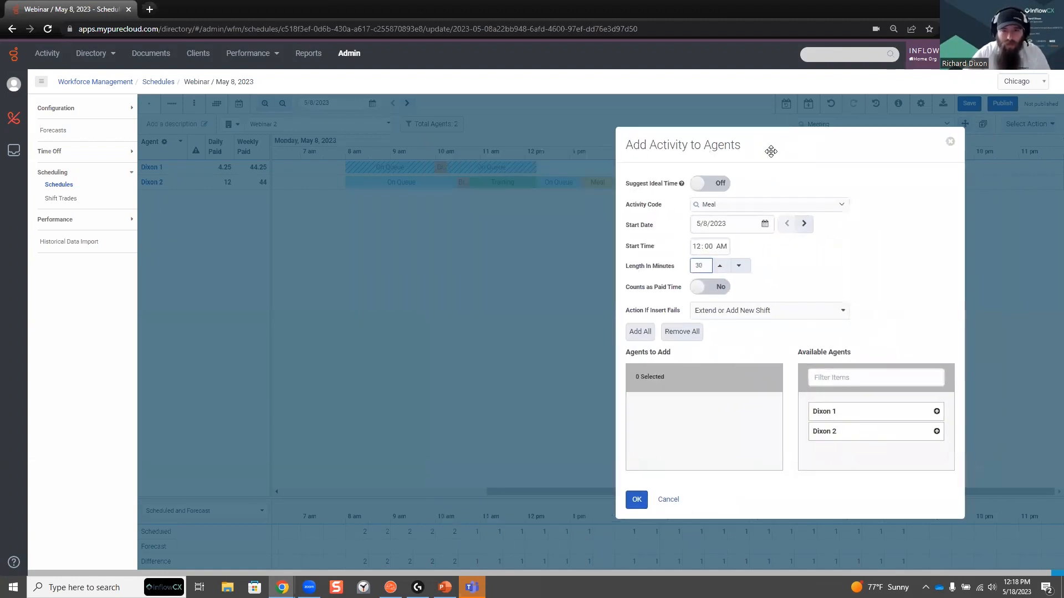
{"action": "left_click", "coordinate": [708, 249]}
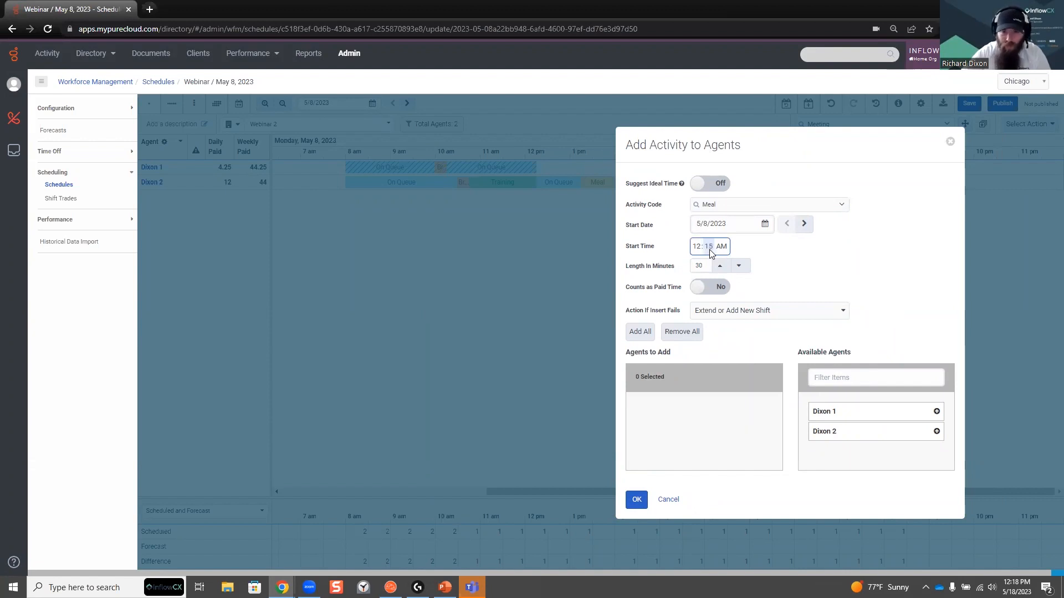
{"action": "left_click", "coordinate": [854, 252]}
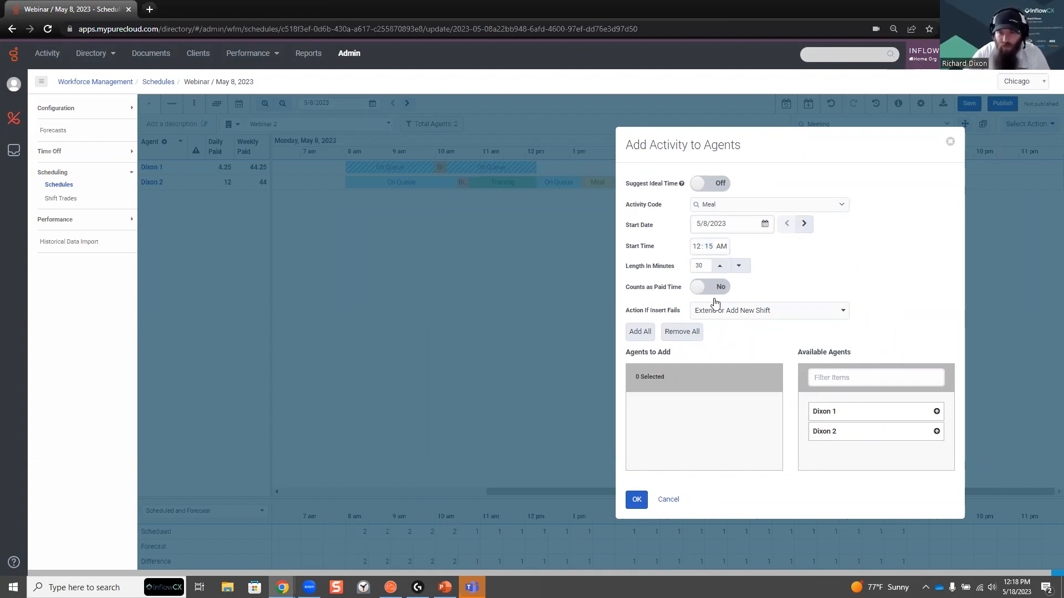
{"action": "left_click", "coordinate": [703, 266]}
{"action": "double_click", "coordinate": [702, 266]}
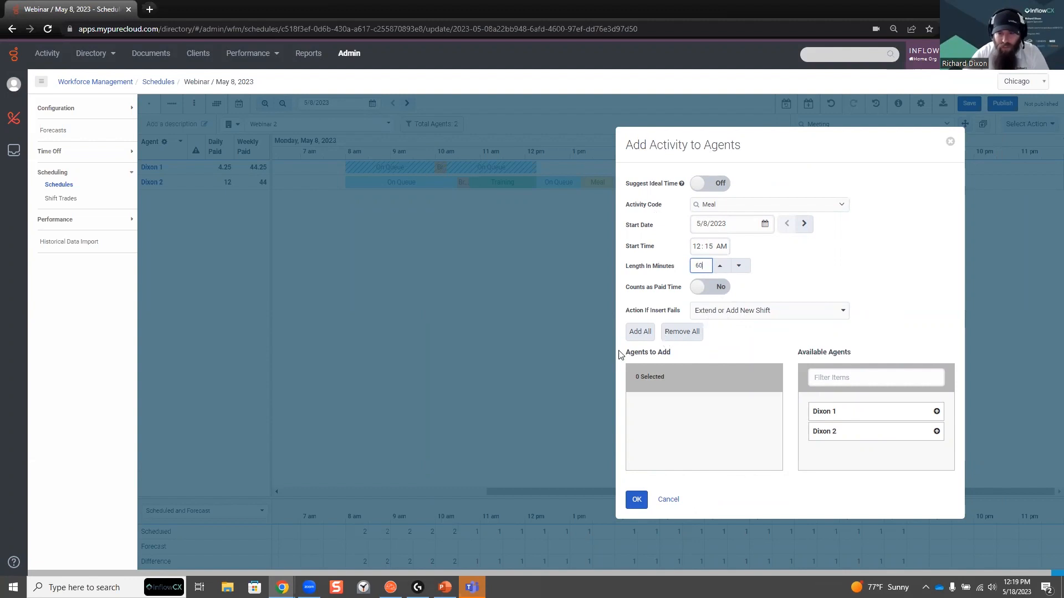
{"action": "left_click", "coordinate": [936, 411]}
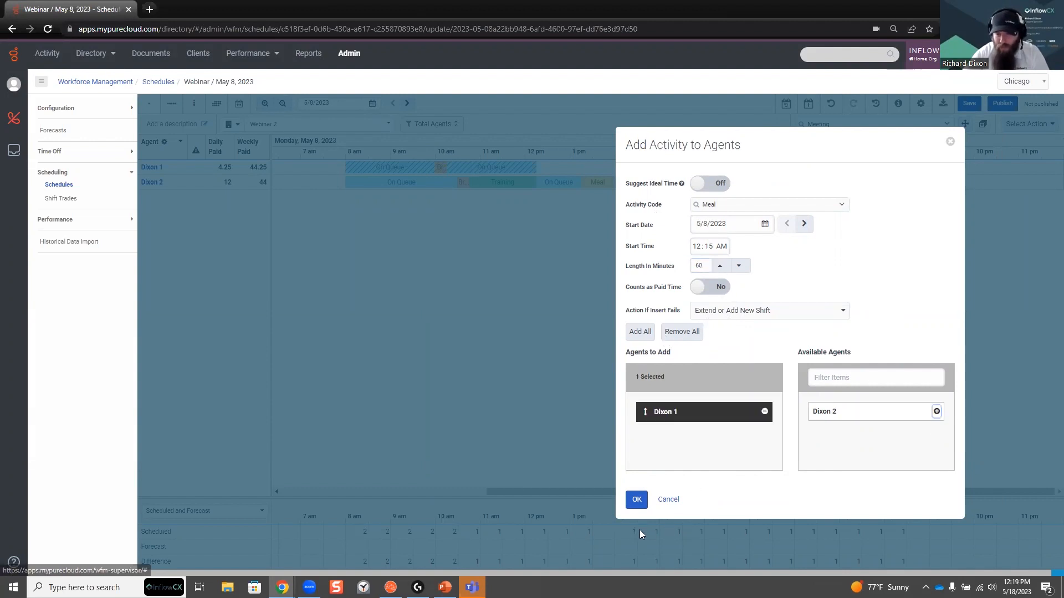
{"action": "left_click", "coordinate": [637, 500]}
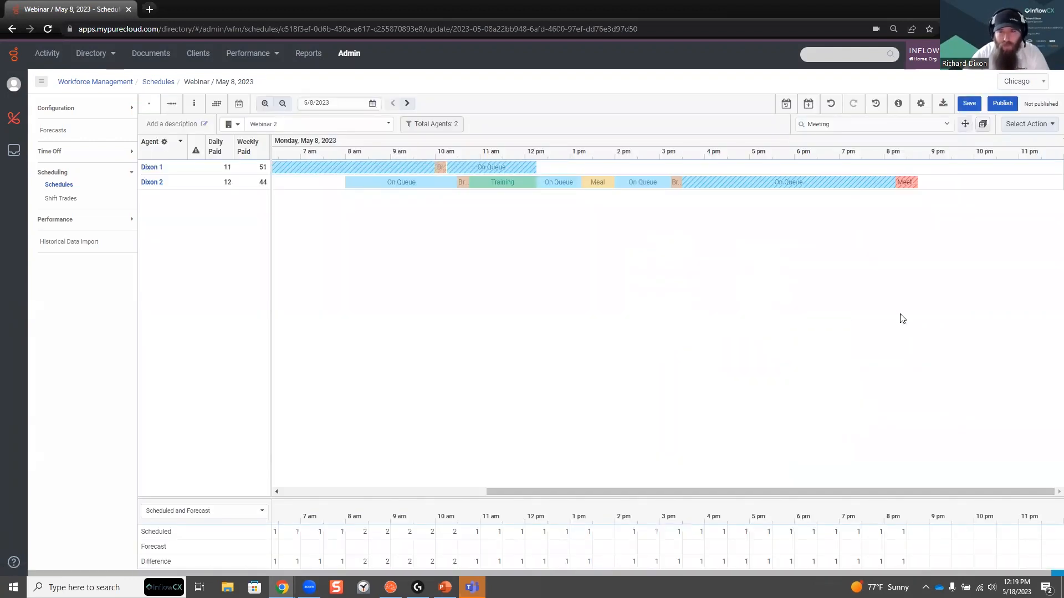
Step: Add a paid 60-minute Meal to the first agent at 12:15 PM on 5/8/2023 through bulk activity insertion
{"action": "left_click", "coordinate": [683, 168]}
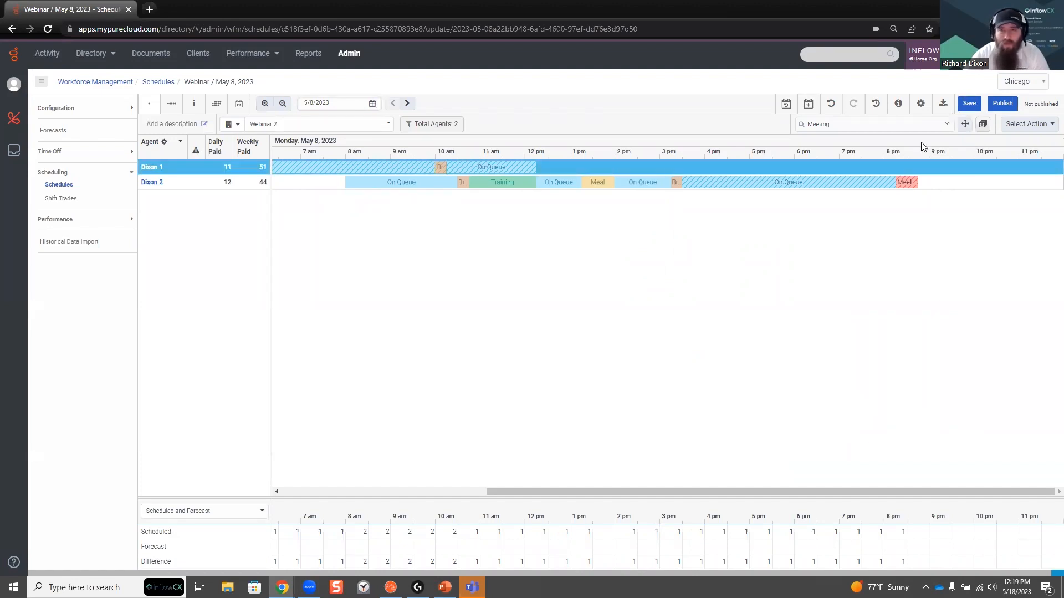
{"action": "left_click", "coordinate": [983, 124]}
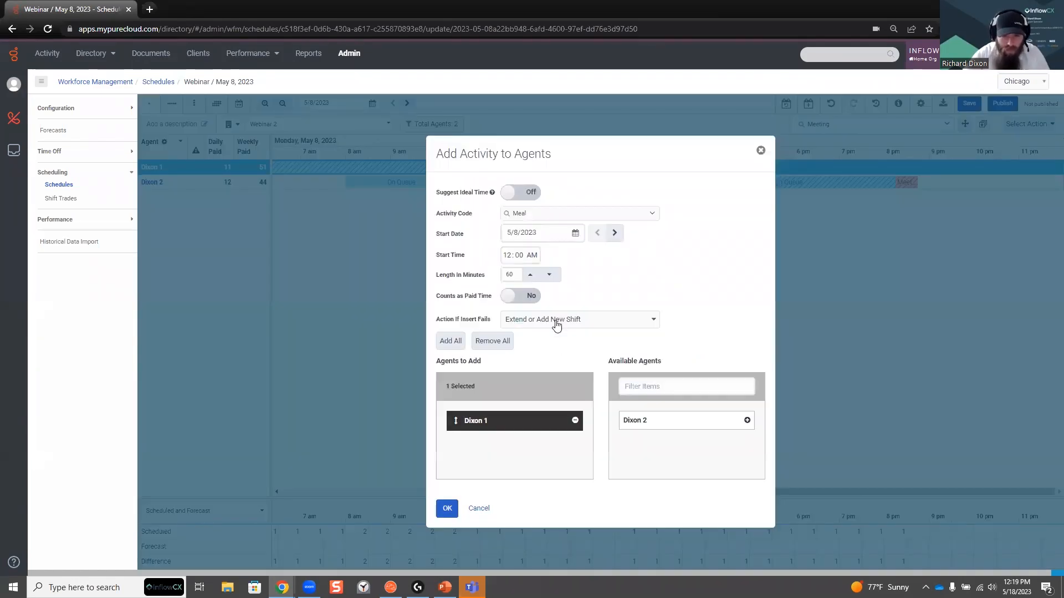
{"action": "left_click", "coordinate": [520, 297]}
{"action": "left_click", "coordinate": [538, 216]}
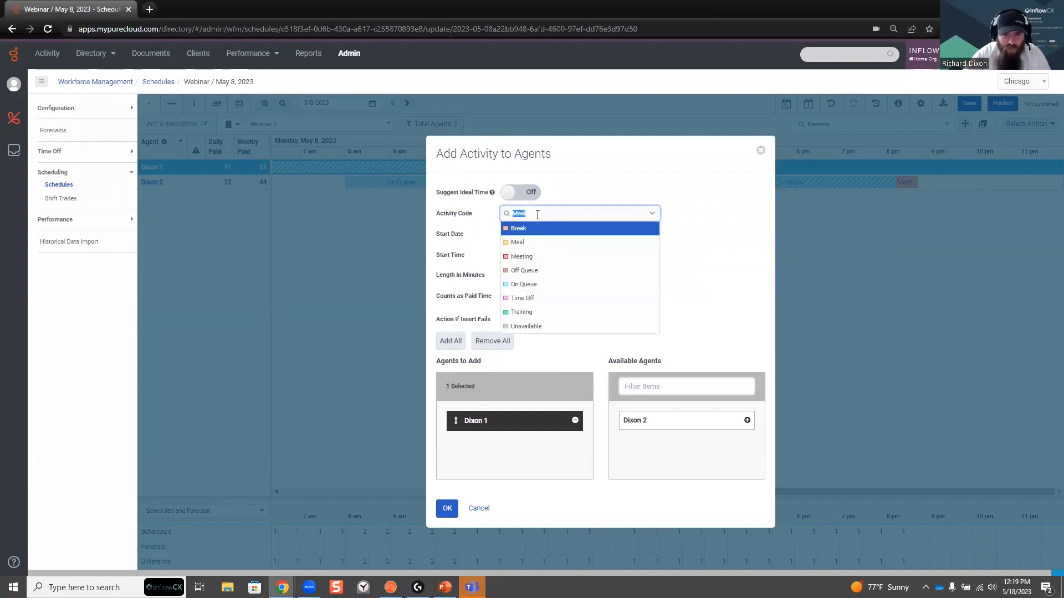
{"action": "left_click", "coordinate": [633, 204]}
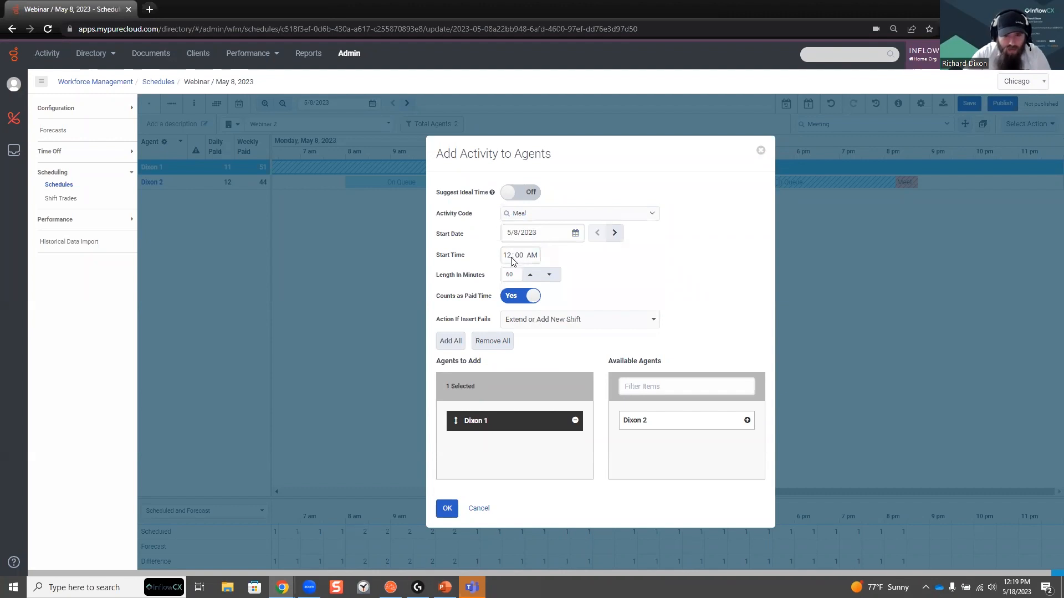
{"action": "left_click", "coordinate": [513, 259]}
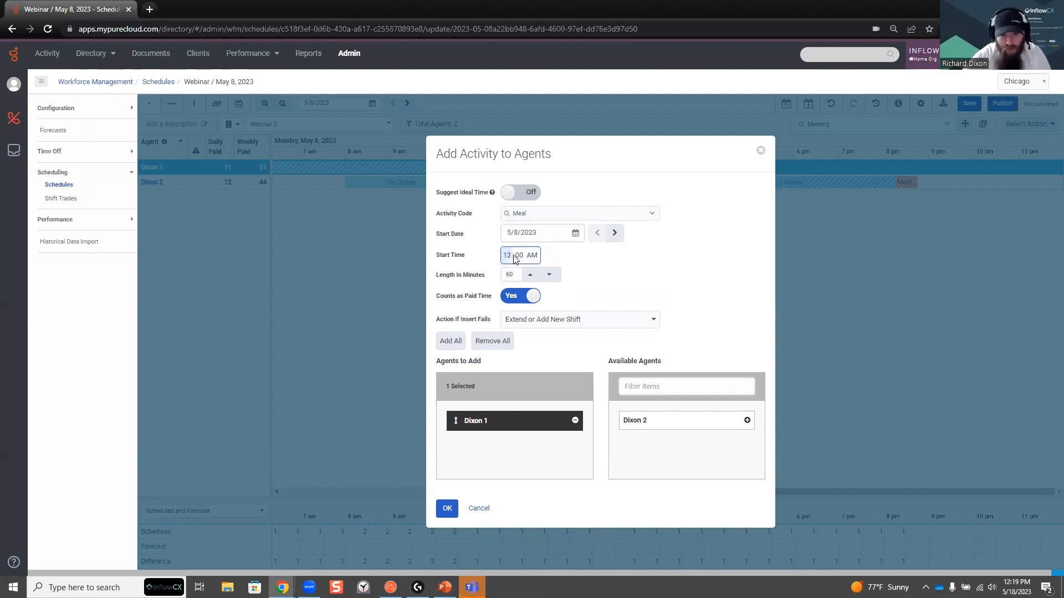
{"action": "left_click", "coordinate": [521, 258]}
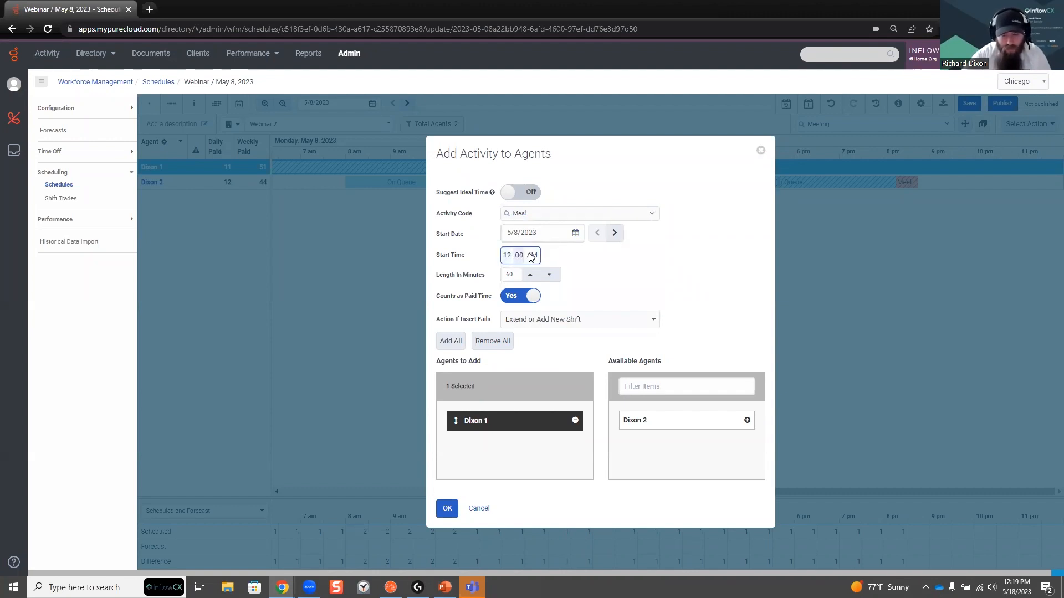
{"action": "type", "text": "15"}
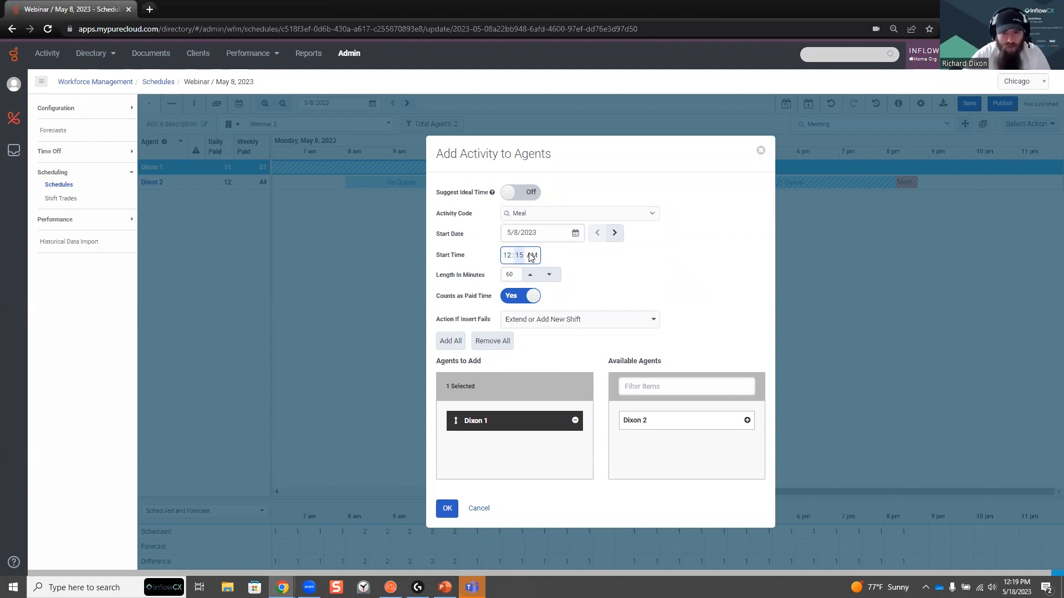
{"action": "left_click", "coordinate": [531, 256]}
{"action": "type", "text": "p"}
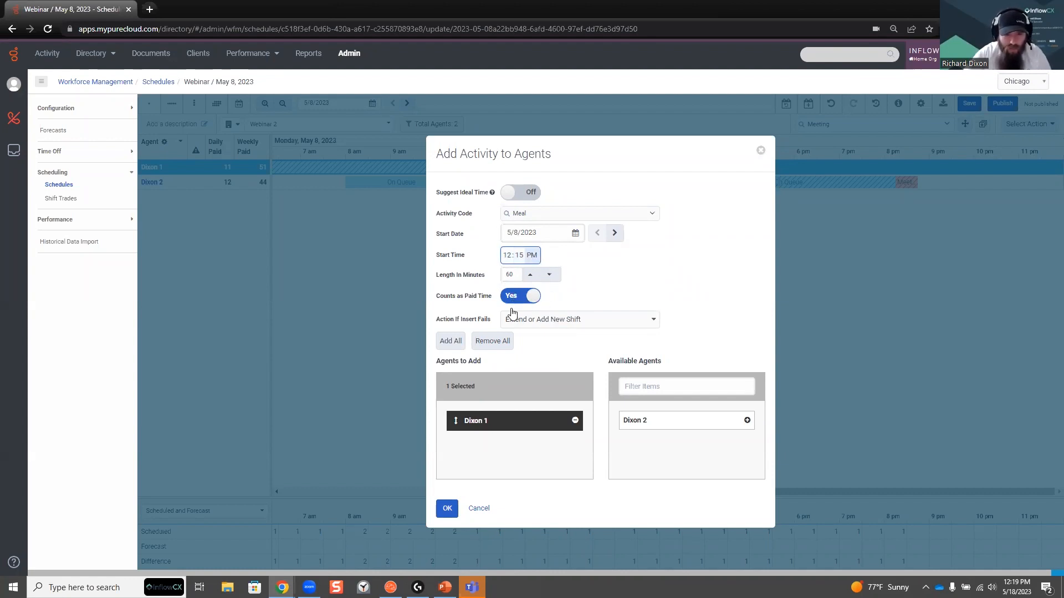
{"action": "left_click", "coordinate": [449, 515]}
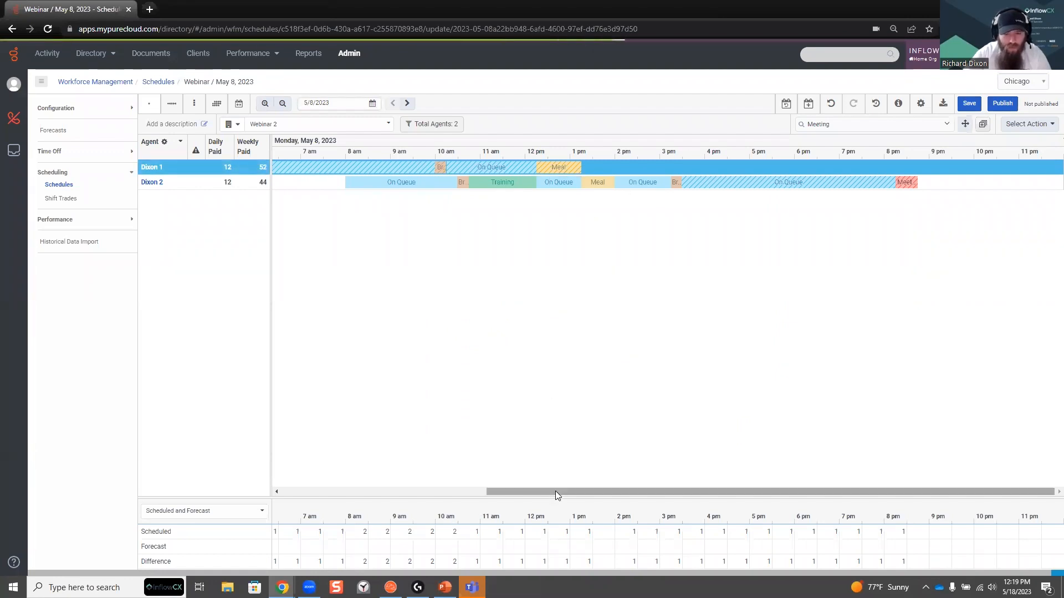
Step: Delete the misplaced 12:15 AM Meal from the first agent's May 8 shift
{"action": "left_click_drag", "start_coordinate": [555, 491], "coordinate": [288, 466]}
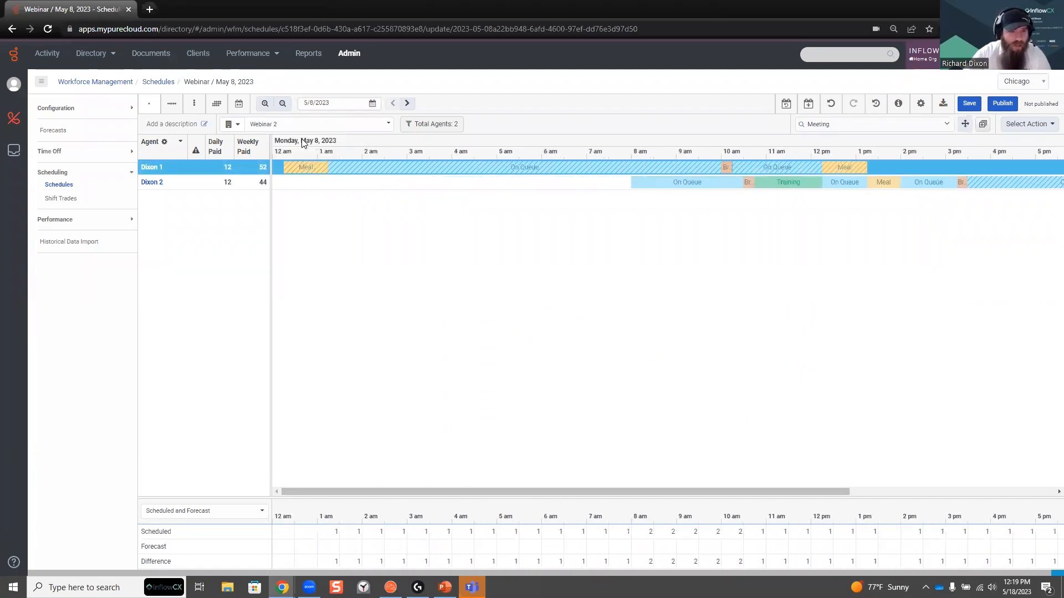
{"action": "left_click", "coordinate": [302, 166]}
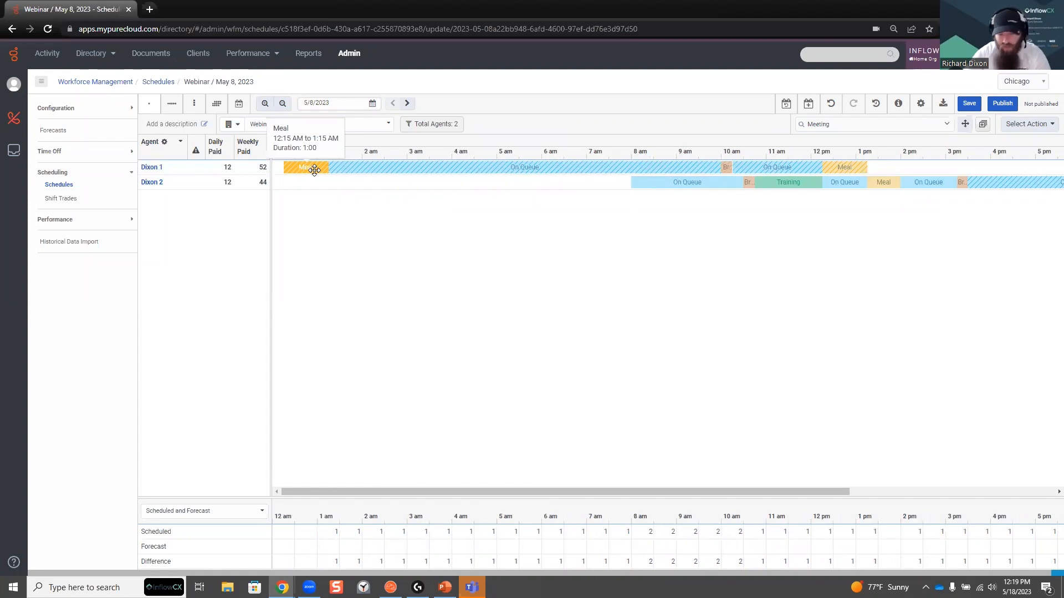
{"action": "key", "text": "Delete"}
Step: Shorten the first agent's early-morning On Queue activity so that the shift starts at 8:00 AM
{"action": "left_click", "coordinate": [361, 168]}
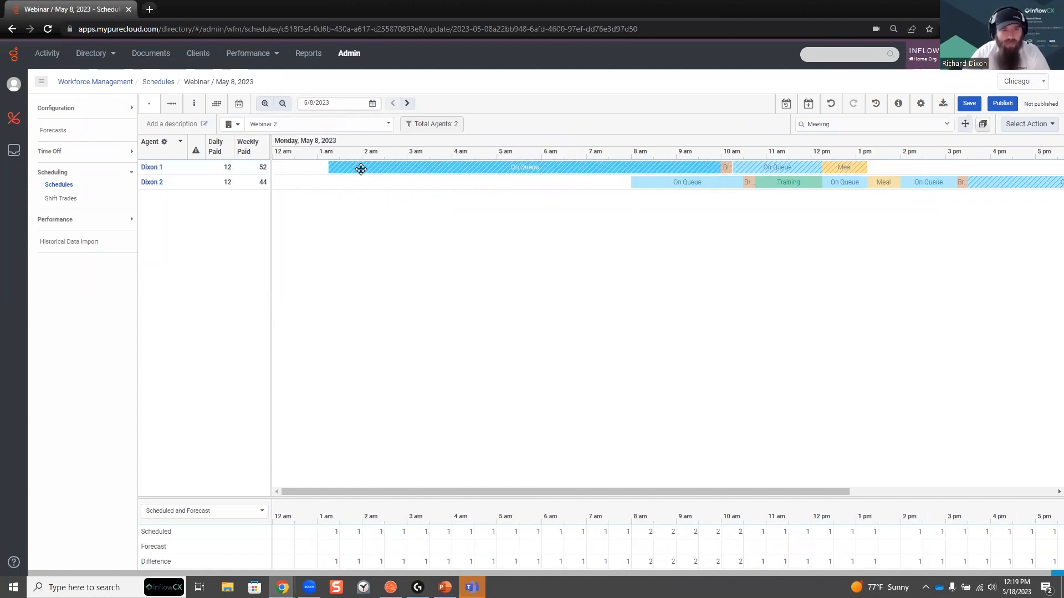
{"action": "left_click_drag", "start_coordinate": [679, 492], "coordinate": [730, 491]}
{"action": "double_click", "coordinate": [535, 169]}
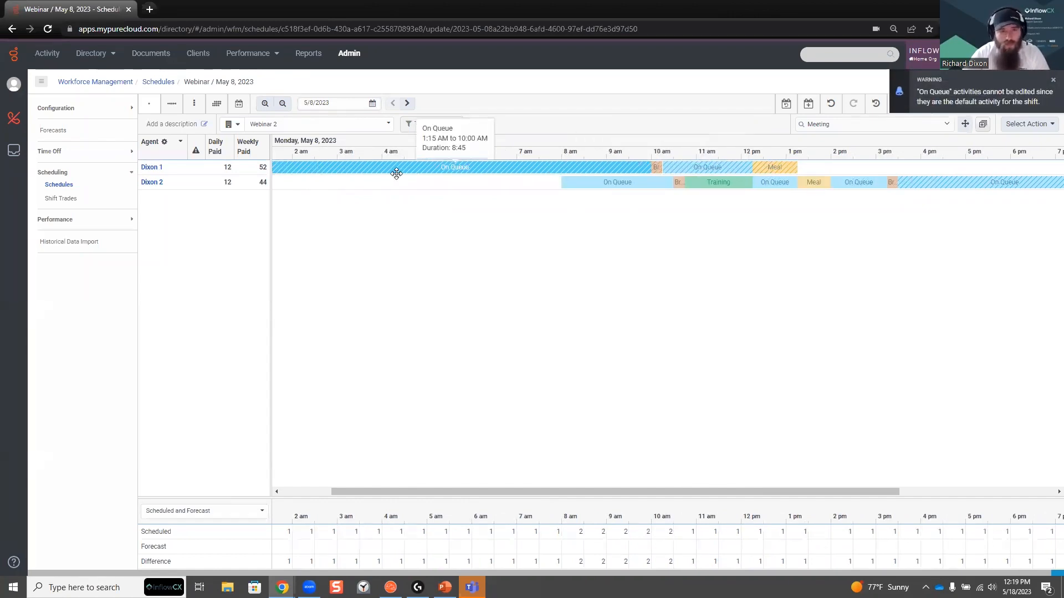
{"action": "left_click_drag", "start_coordinate": [536, 492], "coordinate": [488, 492]}
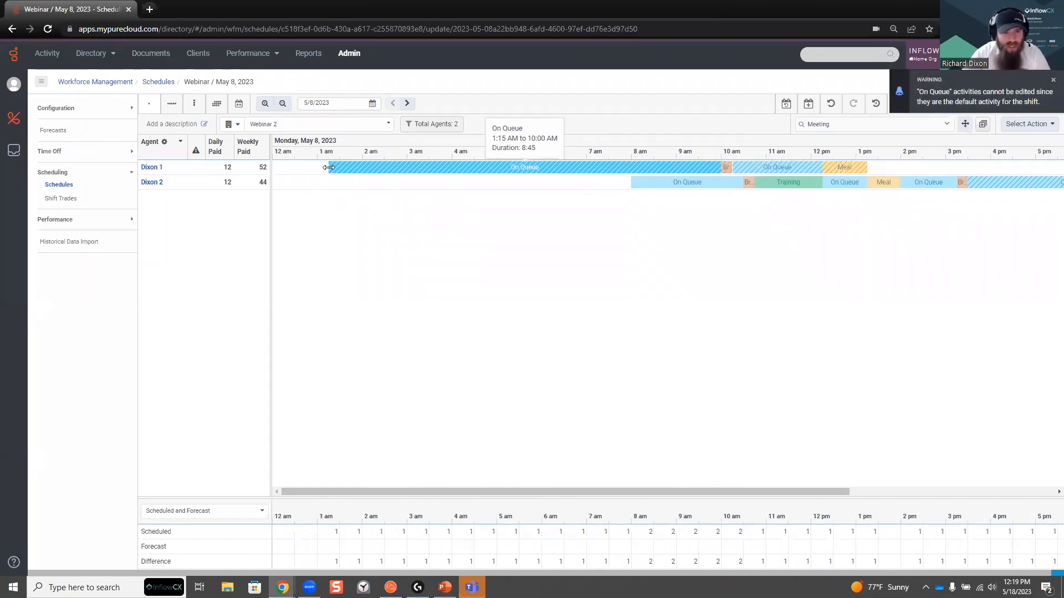
{"action": "left_click_drag", "start_coordinate": [329, 167], "coordinate": [632, 172]}
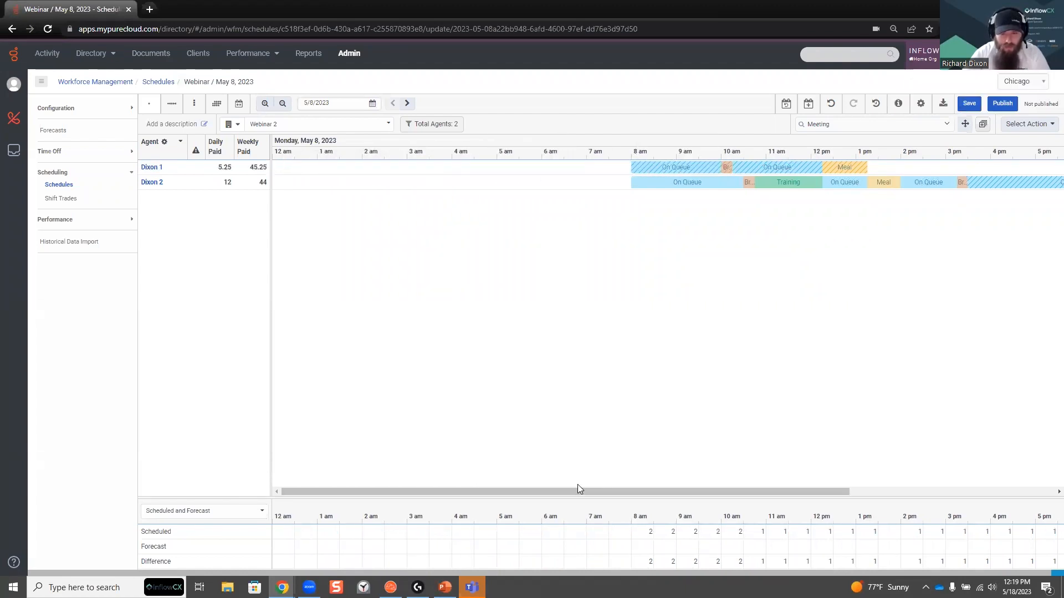
{"action": "left_click_drag", "start_coordinate": [575, 492], "coordinate": [770, 489]}
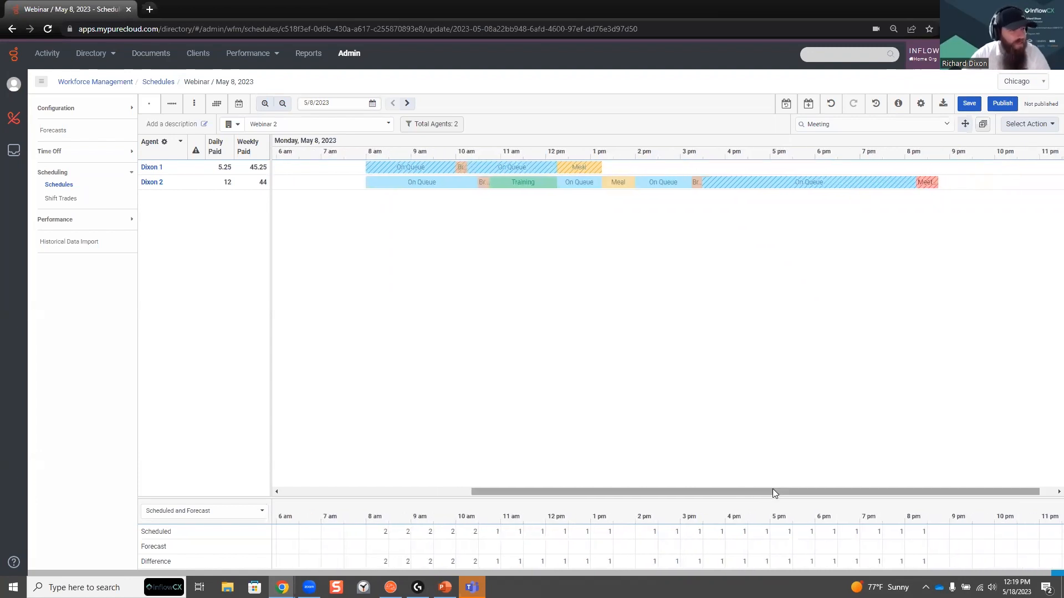
Step: Bulk-insert a paid 120-minute On Queue activity for the first agent at 1:15 PM on 5/8/2023 and extend it to 3:30 PM
{"action": "left_click", "coordinate": [983, 124]}
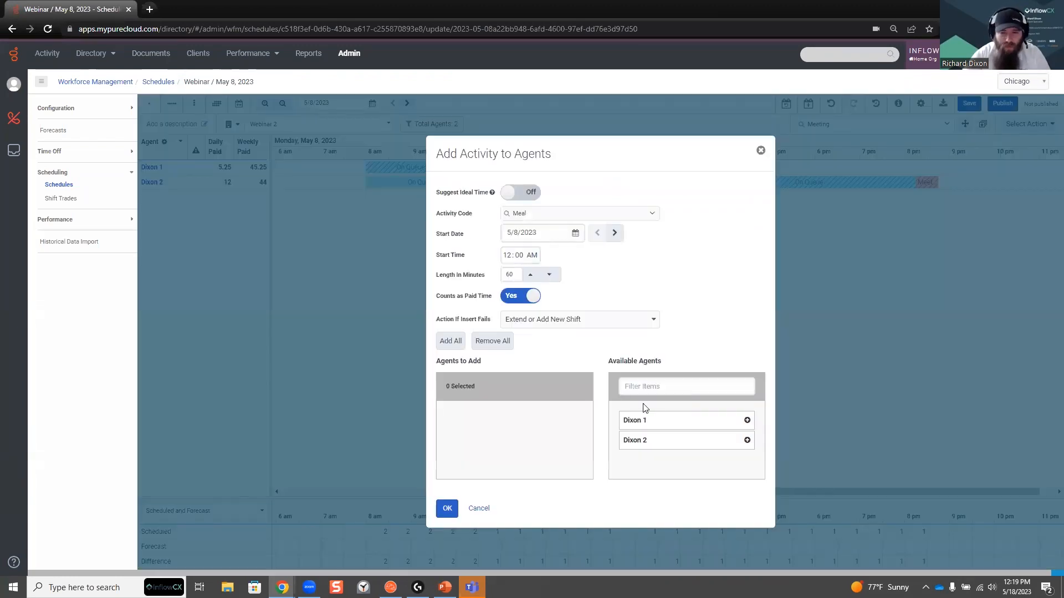
{"action": "left_click", "coordinate": [747, 420]}
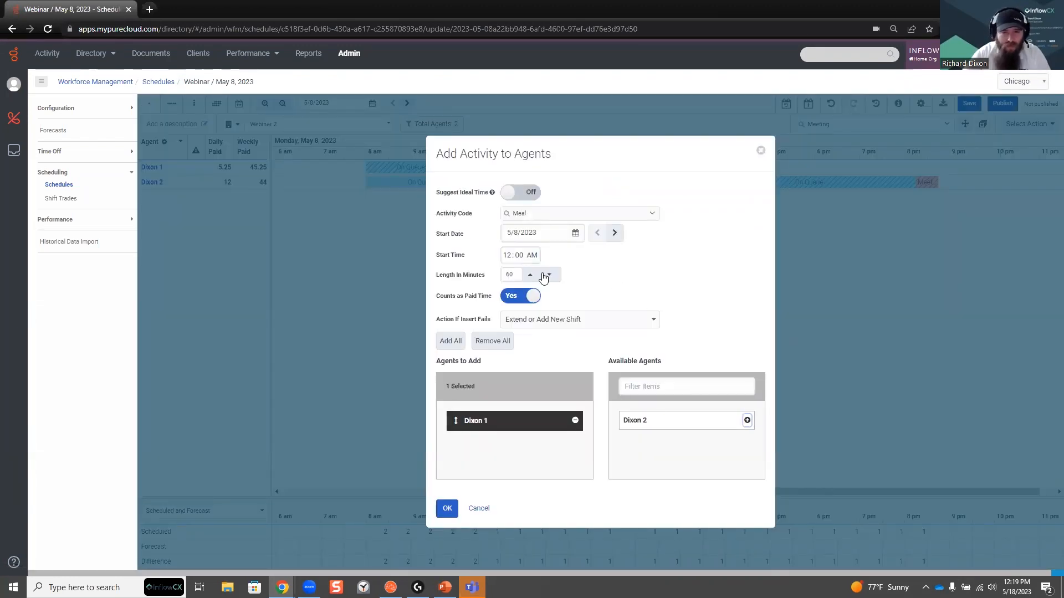
{"action": "left_click_drag", "start_coordinate": [587, 146], "coordinate": [821, 146]}
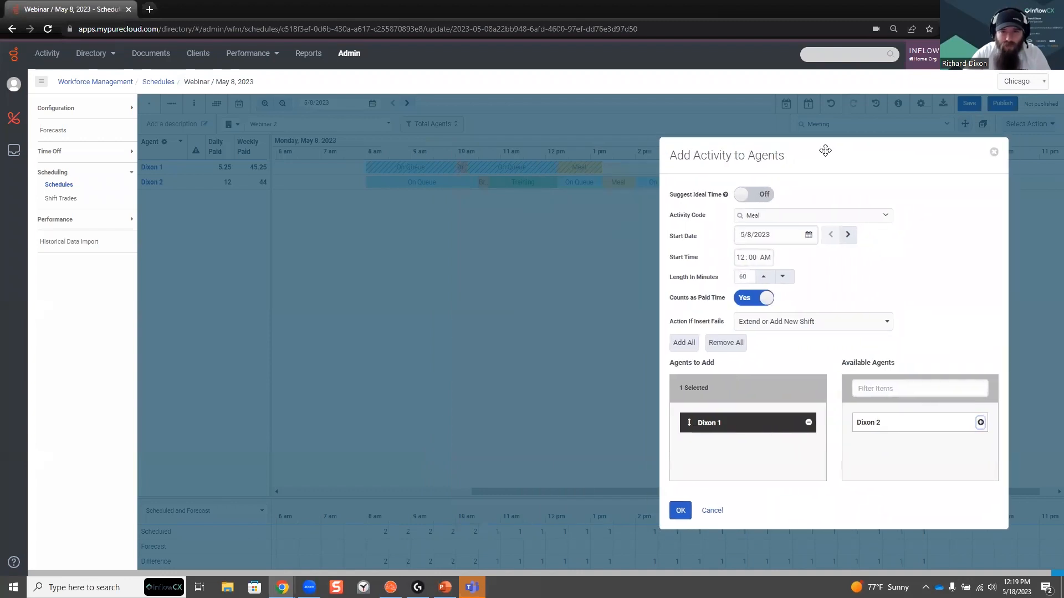
{"action": "left_click", "coordinate": [741, 259]}
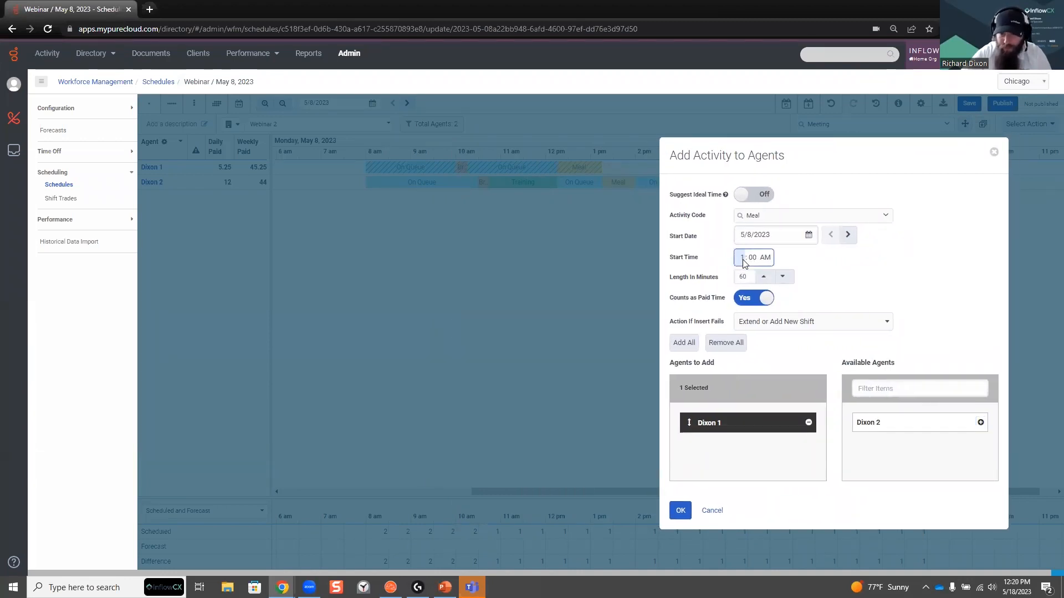
{"action": "type", "text": "1 : 15"}
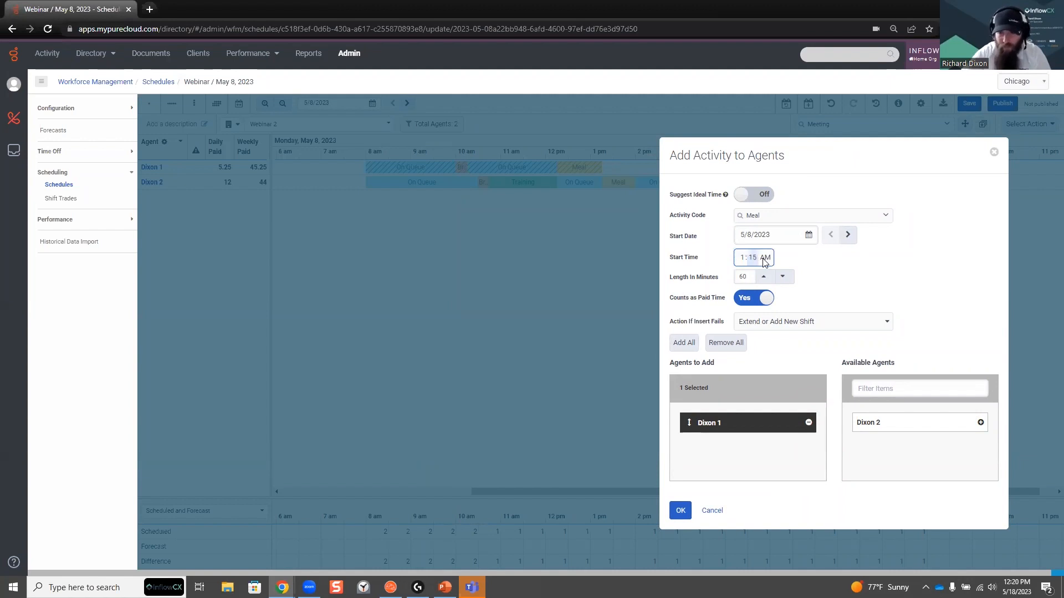
{"action": "key", "text": "Tab"}
{"action": "type", "text": "p"}
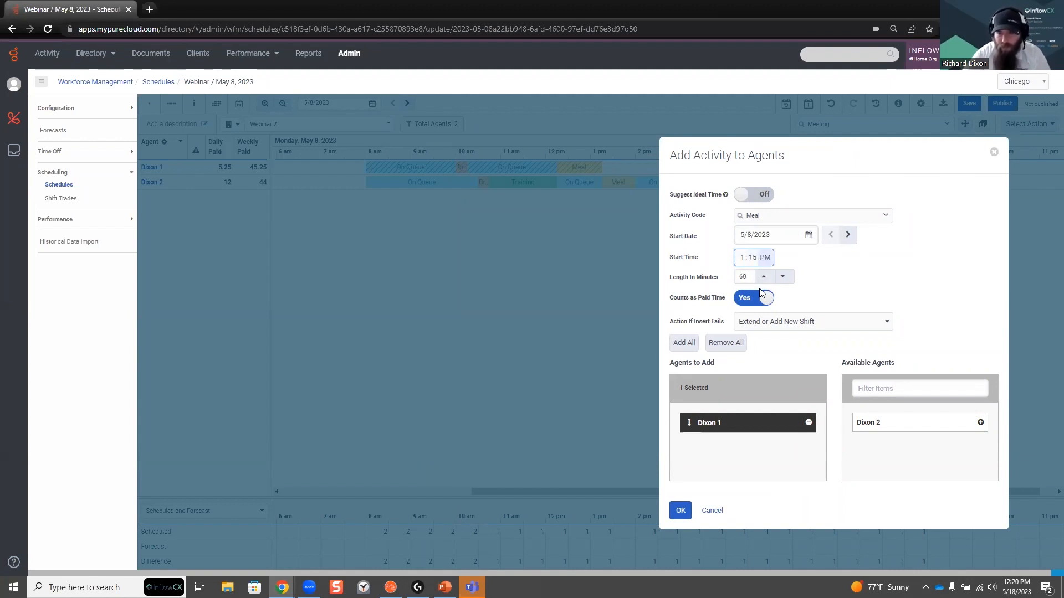
{"action": "left_click", "coordinate": [766, 218]}
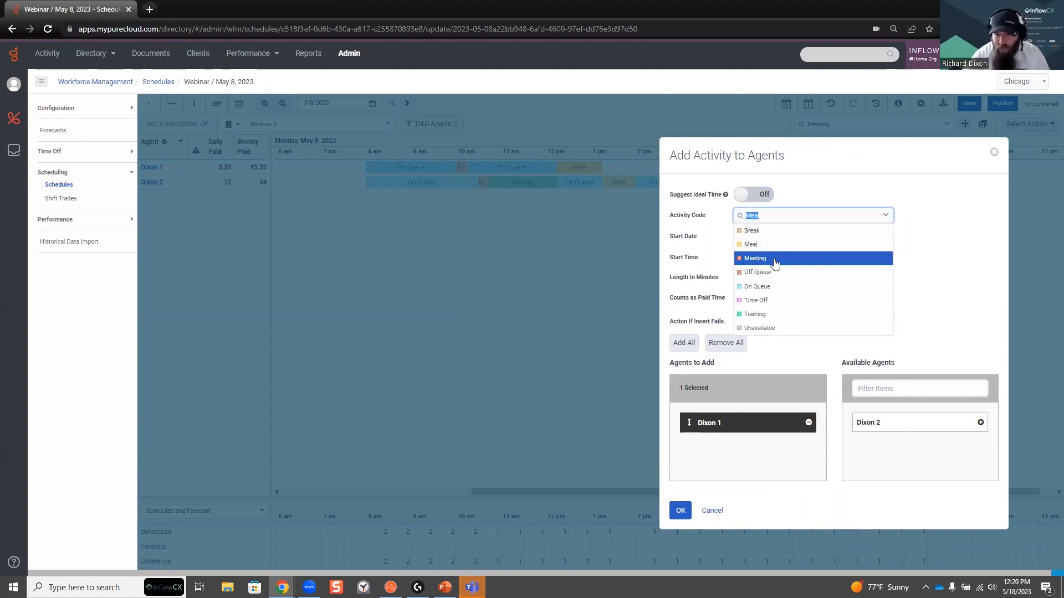
{"action": "left_click", "coordinate": [774, 287]}
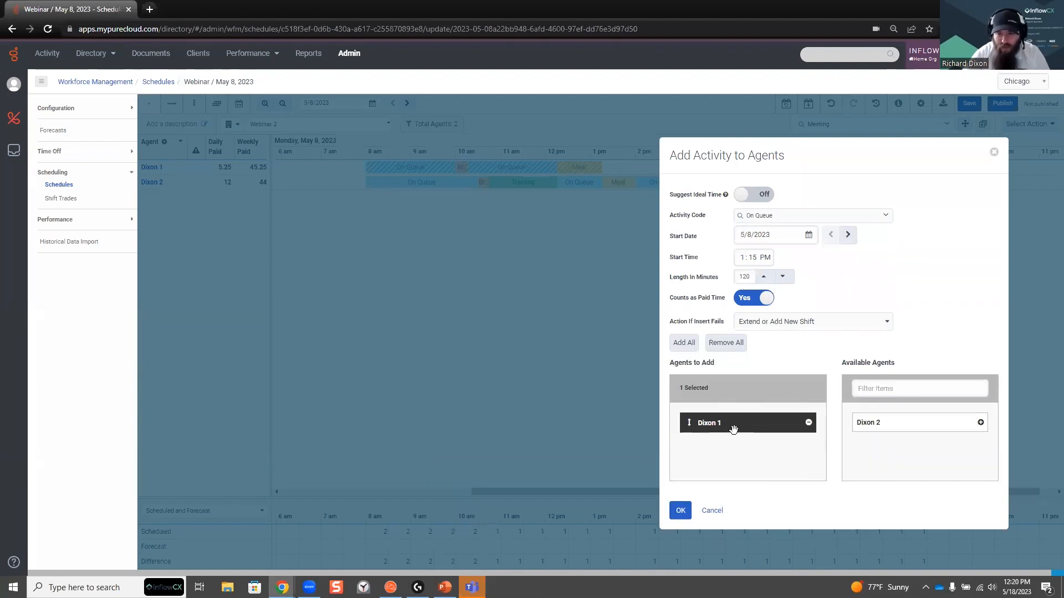
{"action": "left_click", "coordinate": [681, 511]}
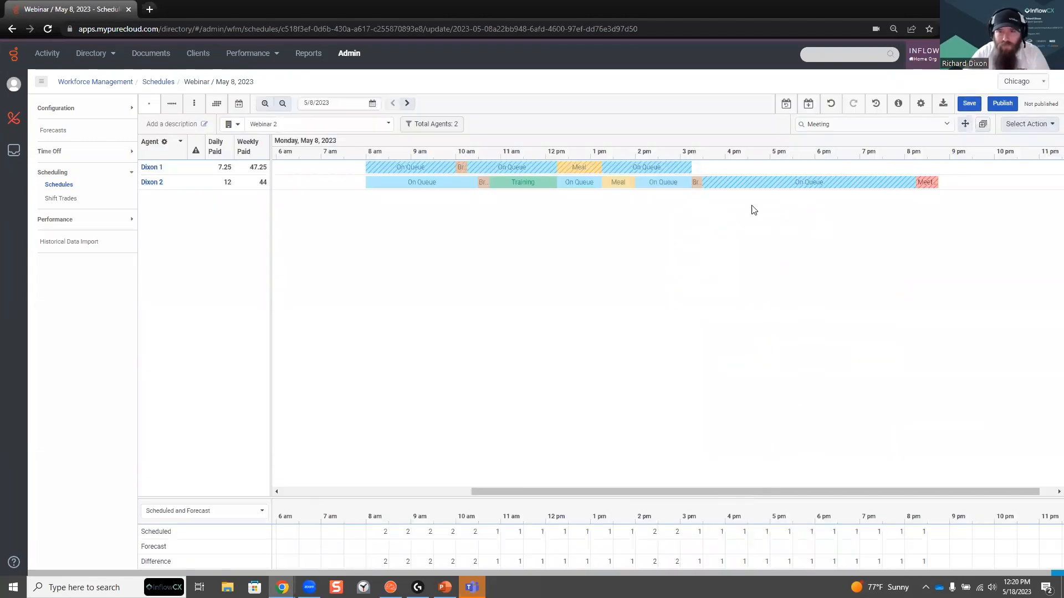
{"action": "left_click_drag", "start_coordinate": [691, 167], "coordinate": [699, 167]}
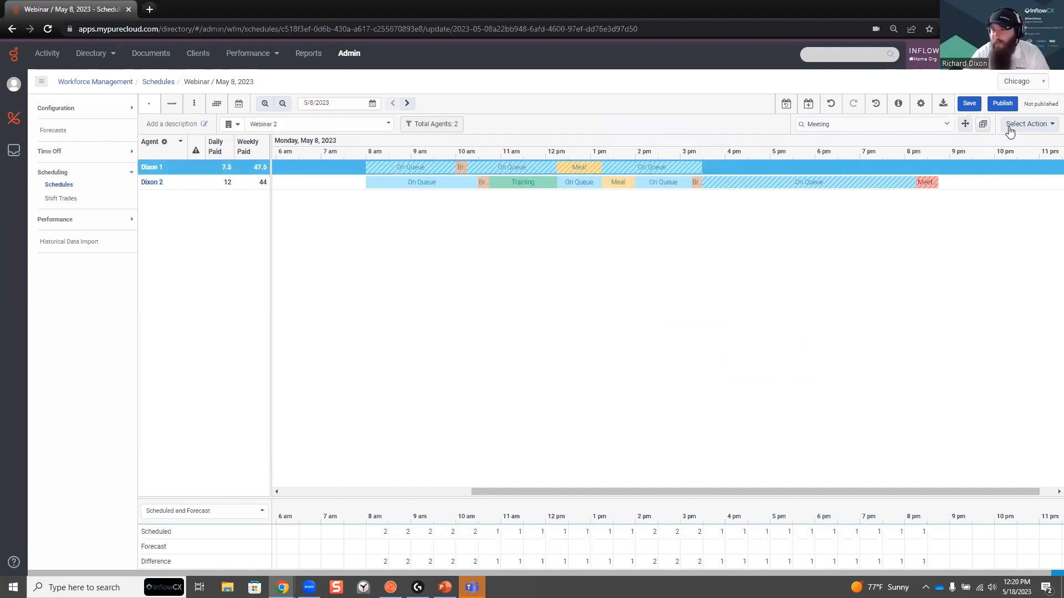
Step: Bulk-insert a paid 15-minute Break for the first agent at 3:30 PM on 5/8/2023
{"action": "left_click", "coordinate": [965, 124]}
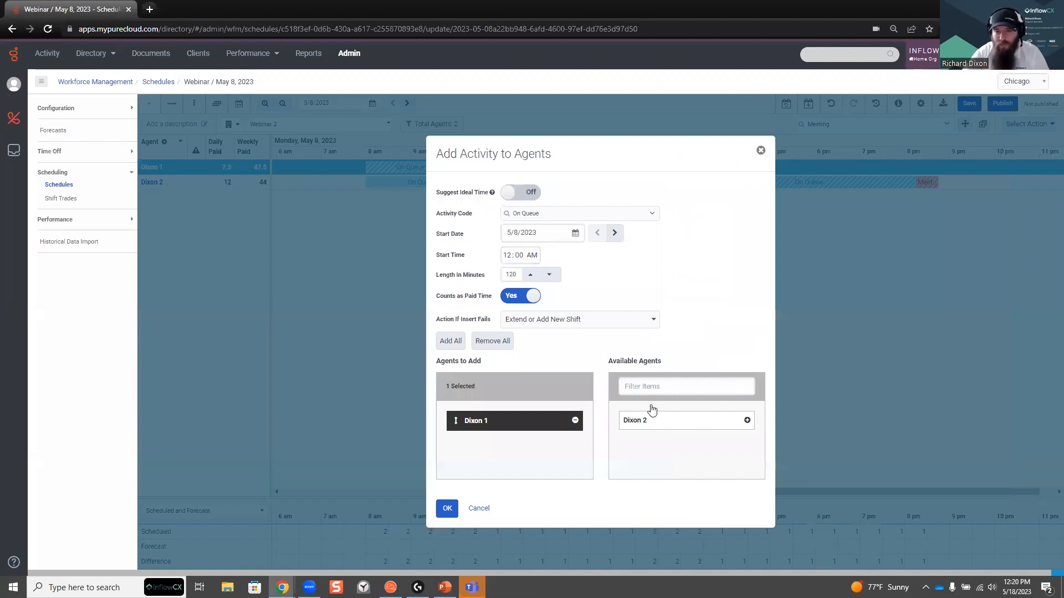
{"action": "left_click", "coordinate": [535, 214]}
{"action": "left_click", "coordinate": [534, 230]}
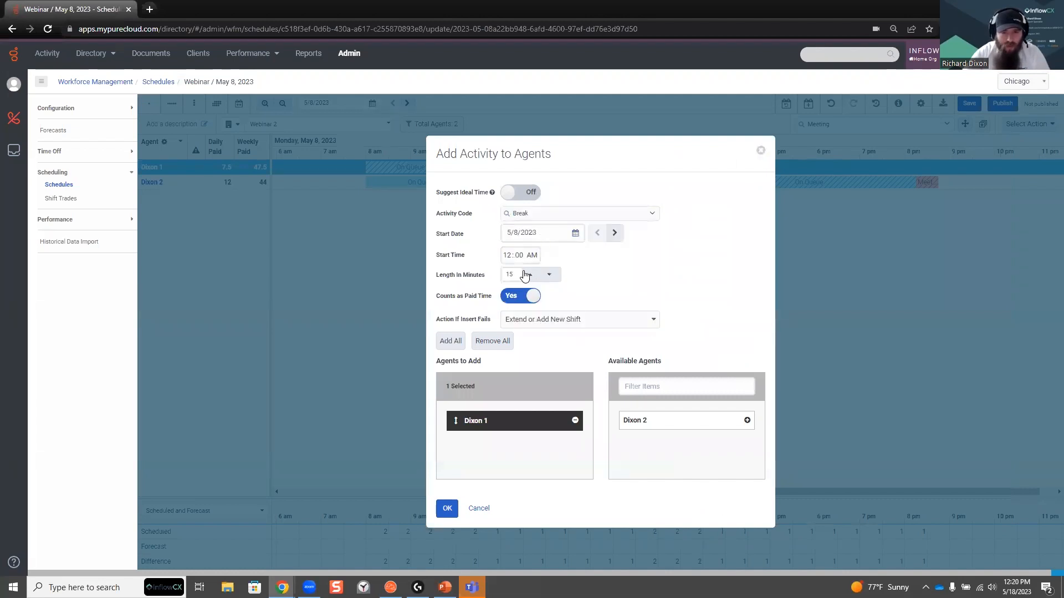
{"action": "left_click", "coordinate": [513, 256]}
{"action": "type", "text": "3"}
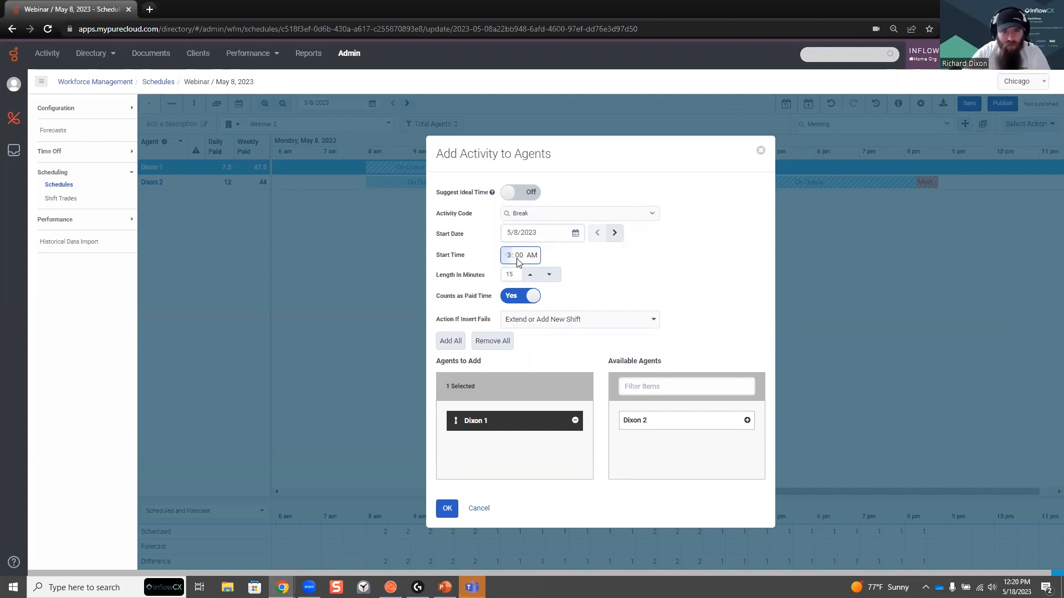
{"action": "type", "text": "30"}
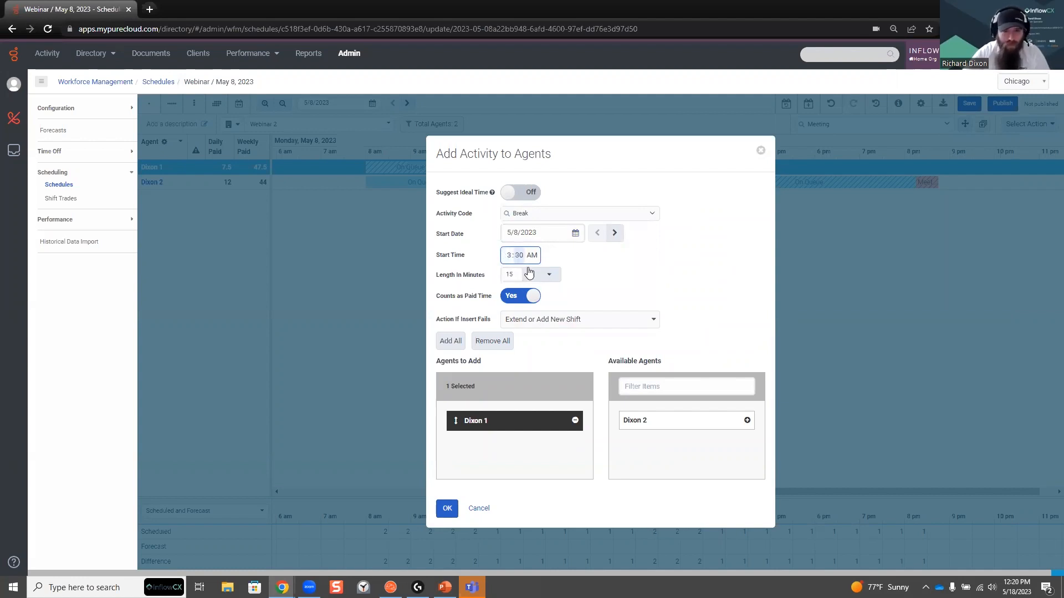
{"action": "type", "text": "p"}
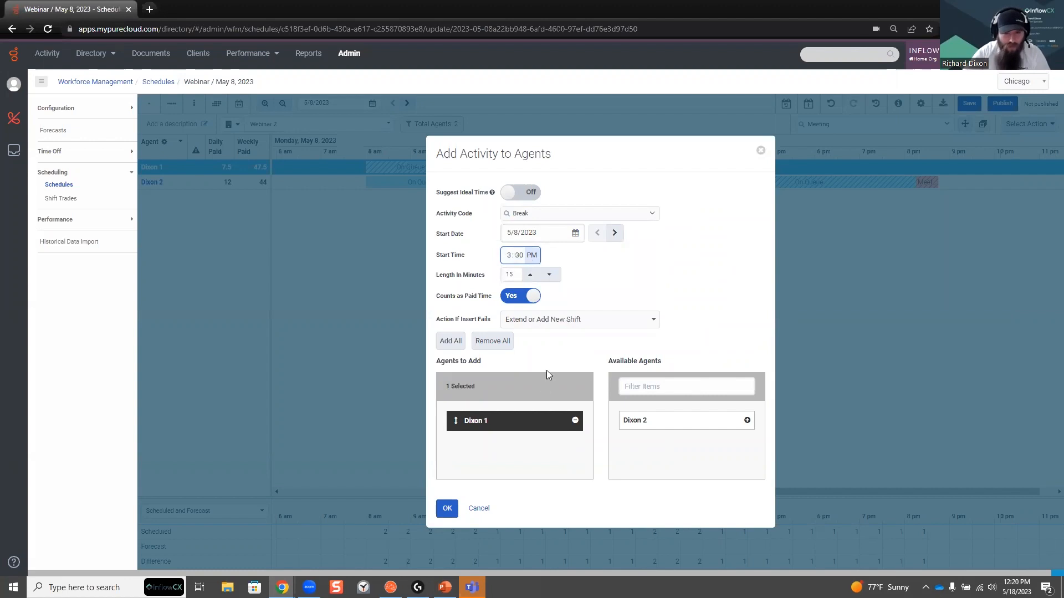
{"action": "left_click", "coordinate": [447, 508]}
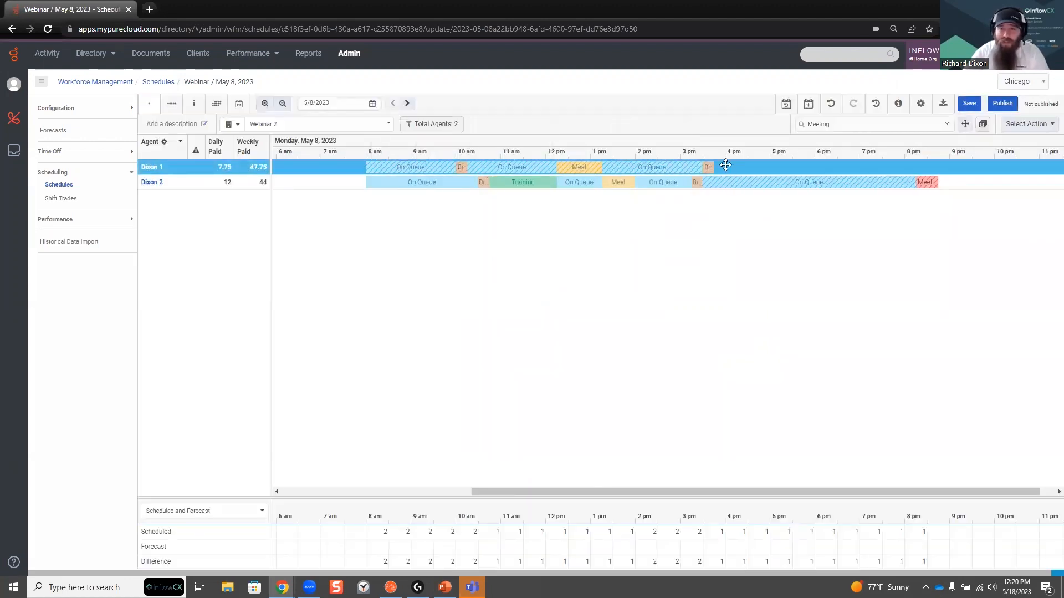
Step: Add a paid 120-minute On Queue activity to the first agent at 3:30 PM on 5/8/2023 through bulk activity insertion
{"action": "left_click", "coordinate": [979, 130]}
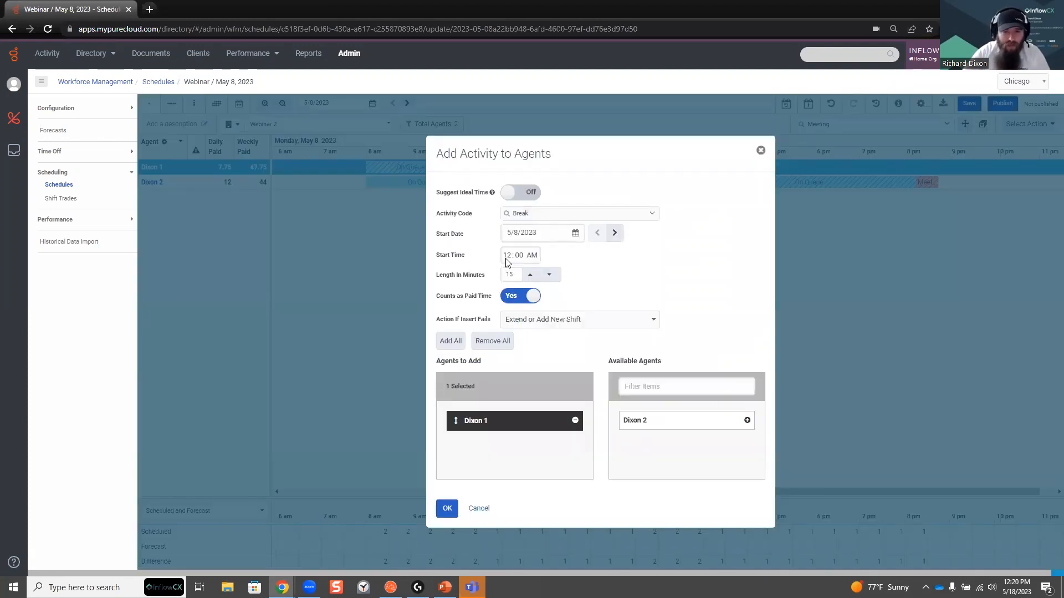
{"action": "left_click", "coordinate": [506, 259]}
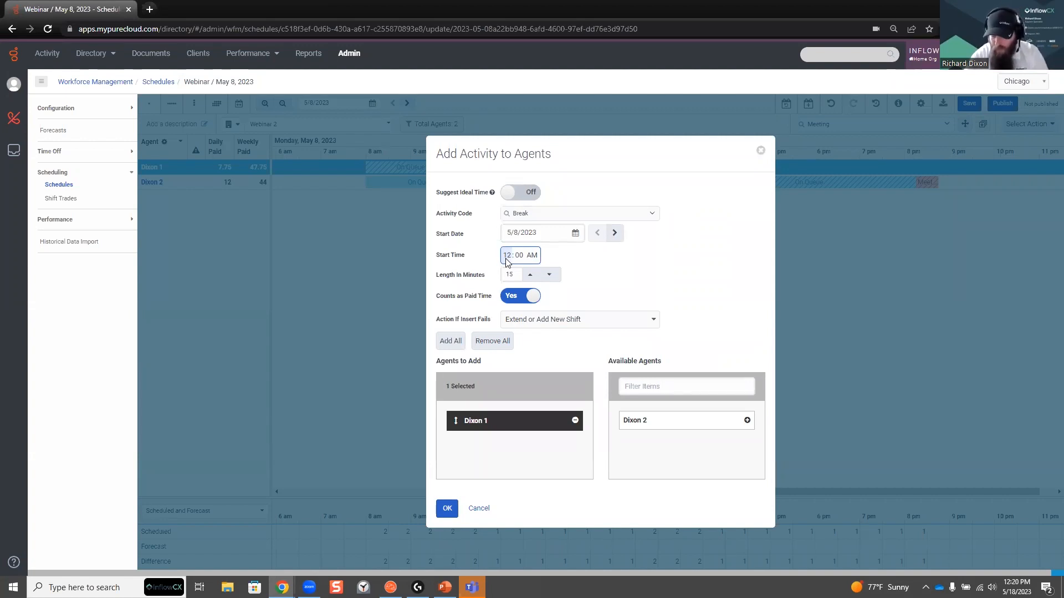
{"action": "key", "text": "Tab"}
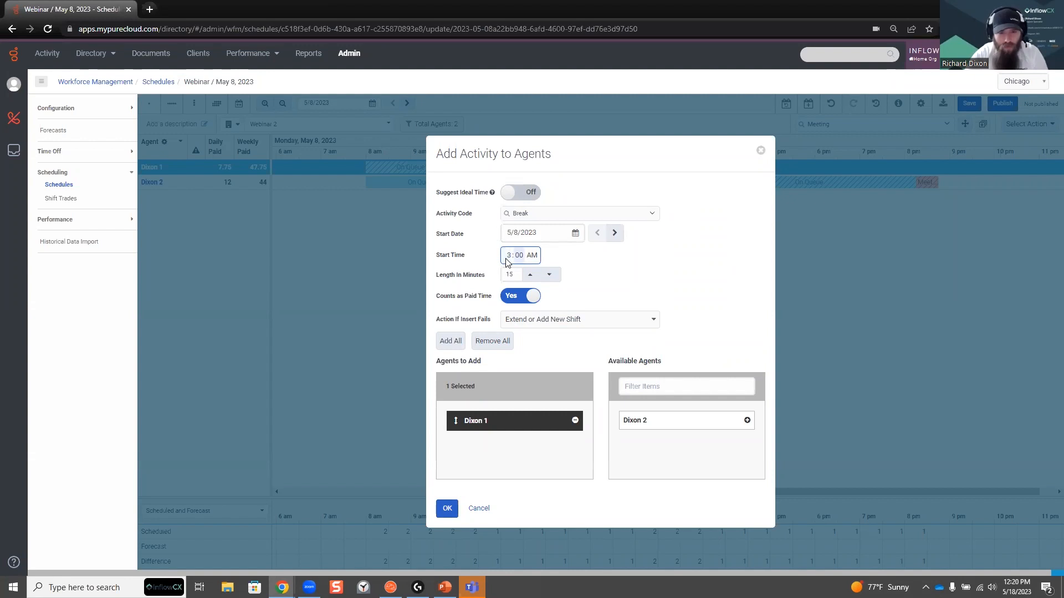
{"action": "type", "text": "30"}
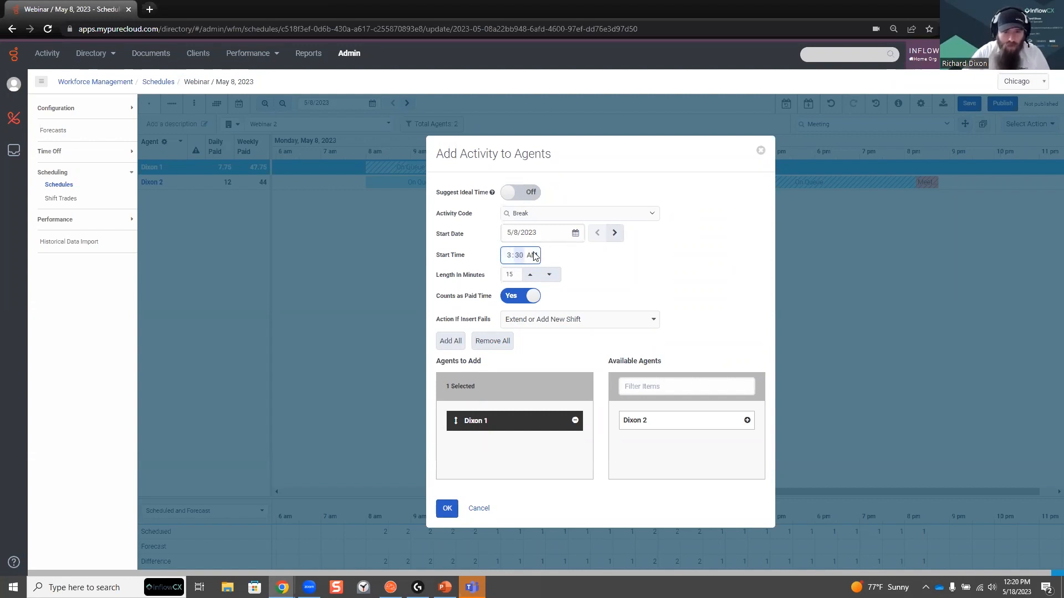
{"action": "left_click", "coordinate": [547, 213]}
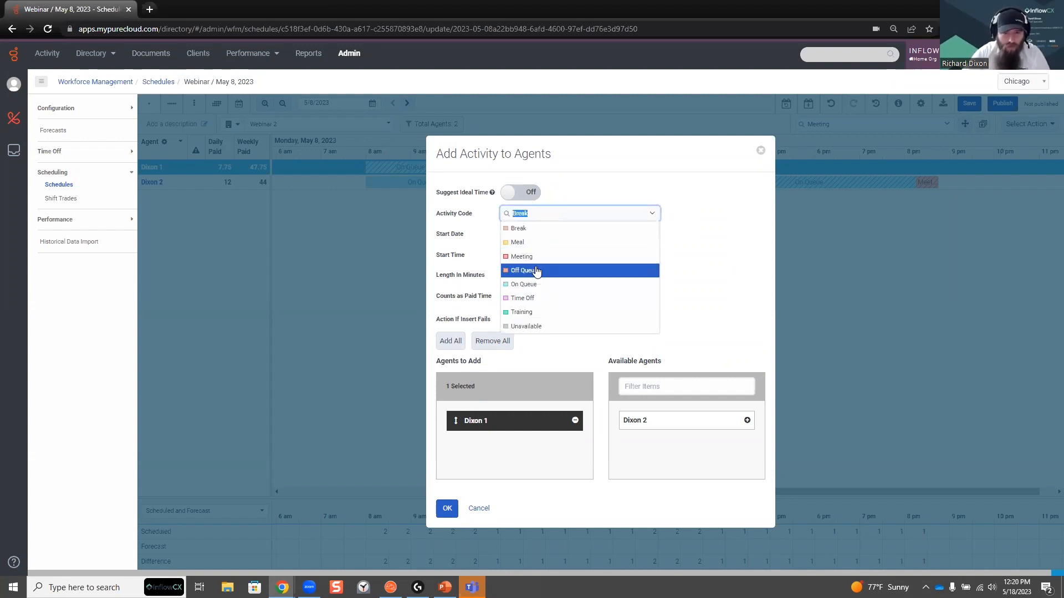
{"action": "left_click", "coordinate": [549, 285]}
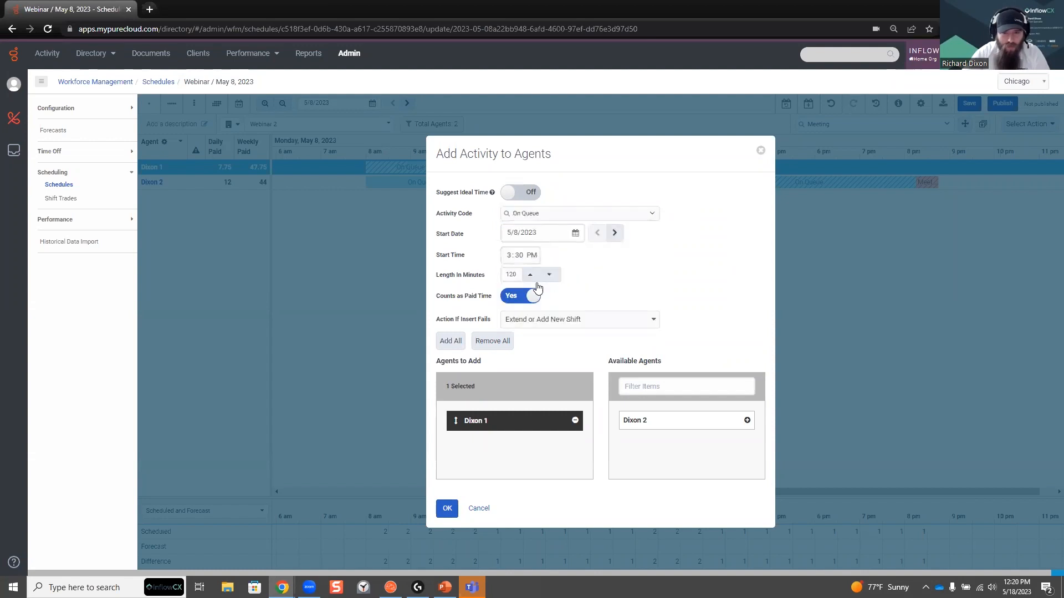
{"action": "left_click", "coordinate": [447, 508]}
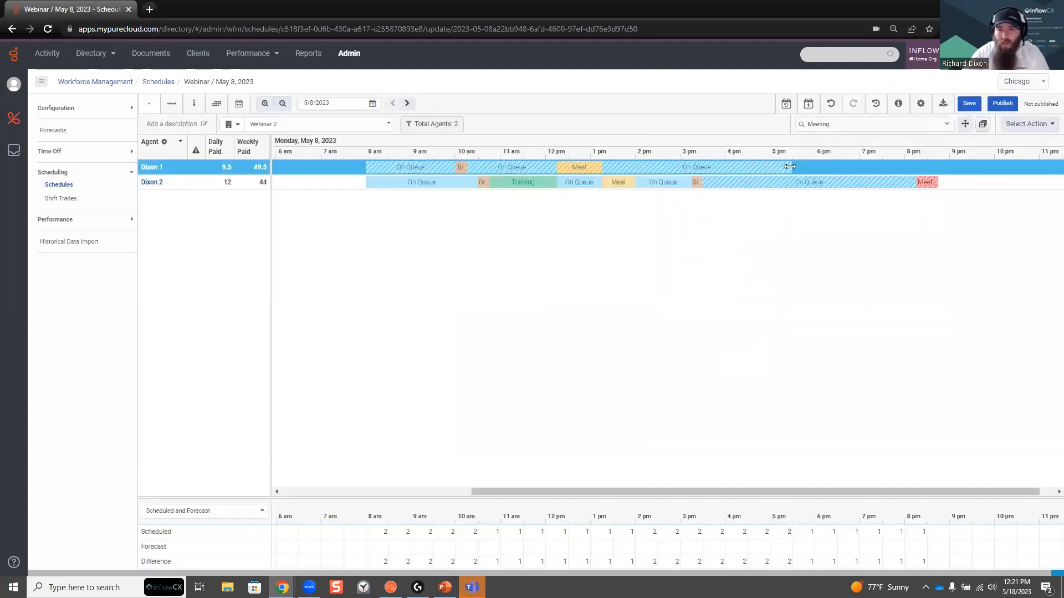
Step: Shorten the first agent's afternoon On Queue activity to end at 5:00 PM, then save the schedule and reload the page
{"action": "left_click_drag", "start_coordinate": [790, 166], "coordinate": [764, 166]}
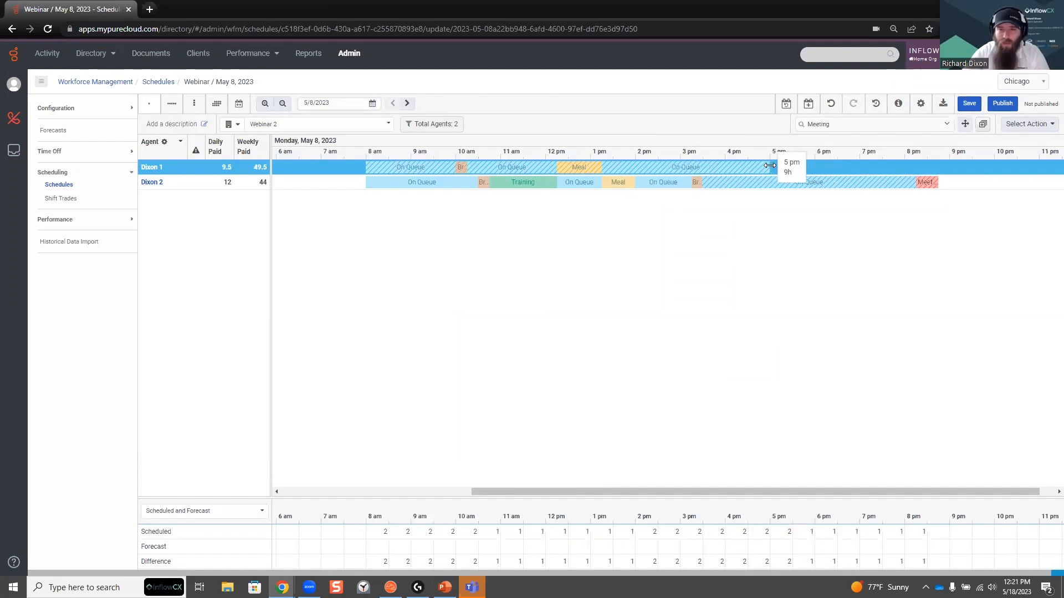
{"action": "left_click_drag", "start_coordinate": [772, 164], "coordinate": [770, 165]}
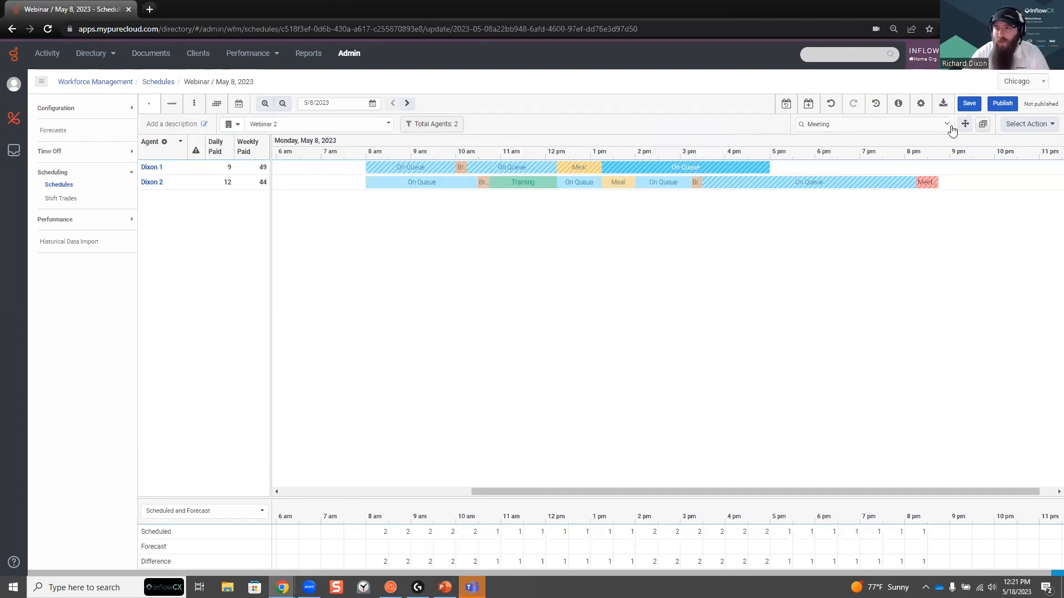
{"action": "left_click", "coordinate": [969, 104]}
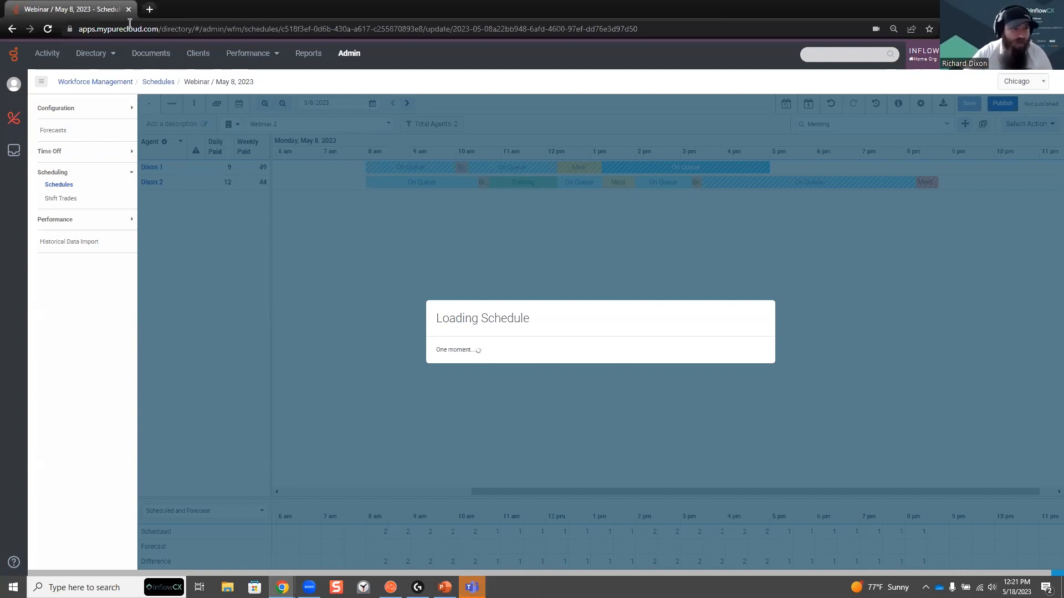
{"action": "left_click", "coordinate": [48, 31]}
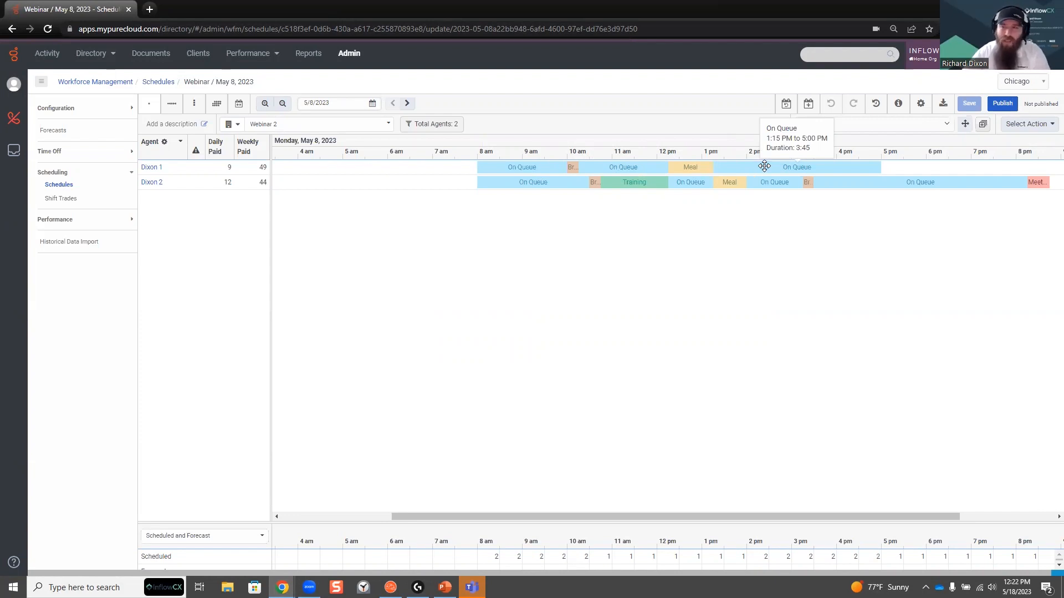
Step: Set up a bulk activity insertion for a 15-minute paid Break on 5/8/2023 starting at 3:15 PM
{"action": "left_click", "coordinate": [981, 125]}
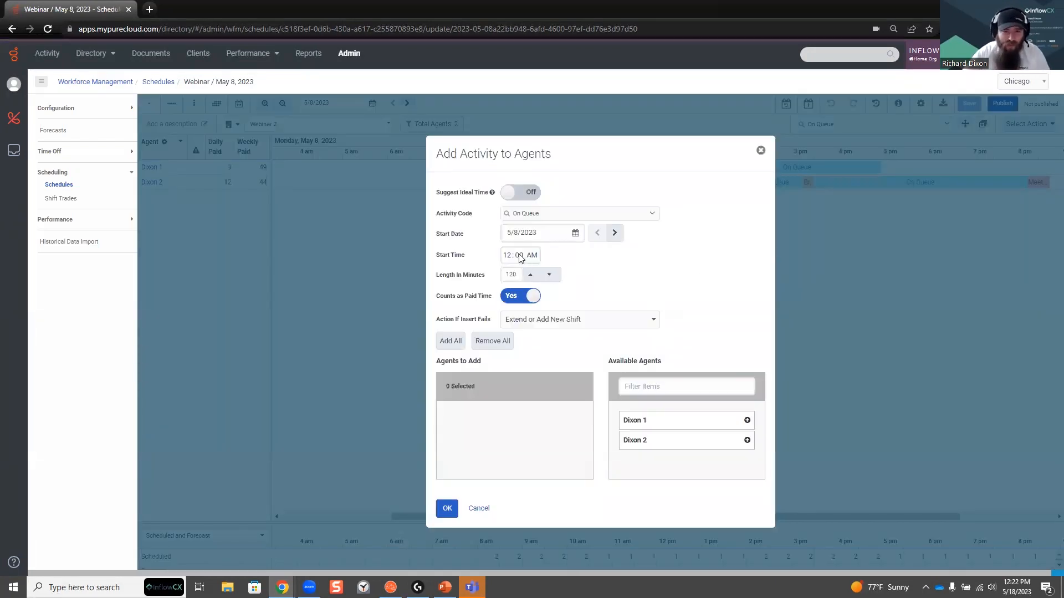
{"action": "left_click", "coordinate": [547, 216]}
{"action": "left_click", "coordinate": [532, 230]}
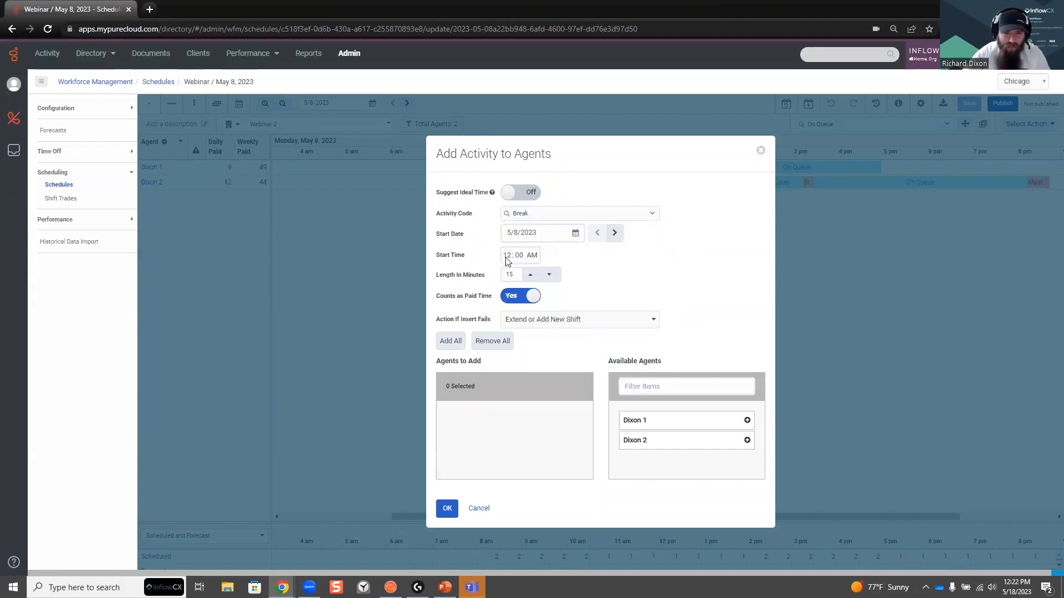
{"action": "left_click", "coordinate": [508, 258]}
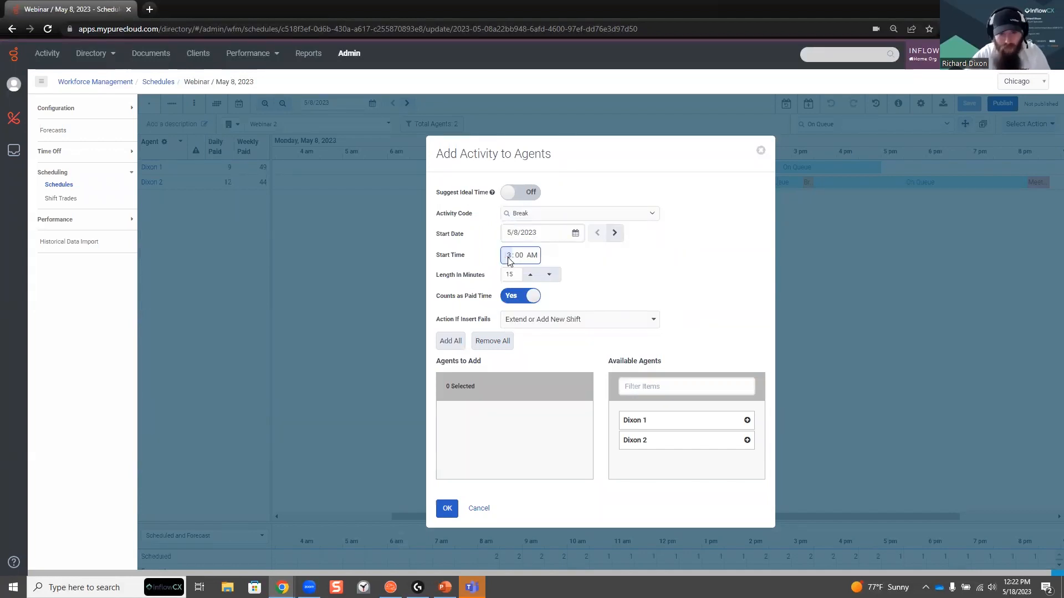
{"action": "type", "text": "3:"}
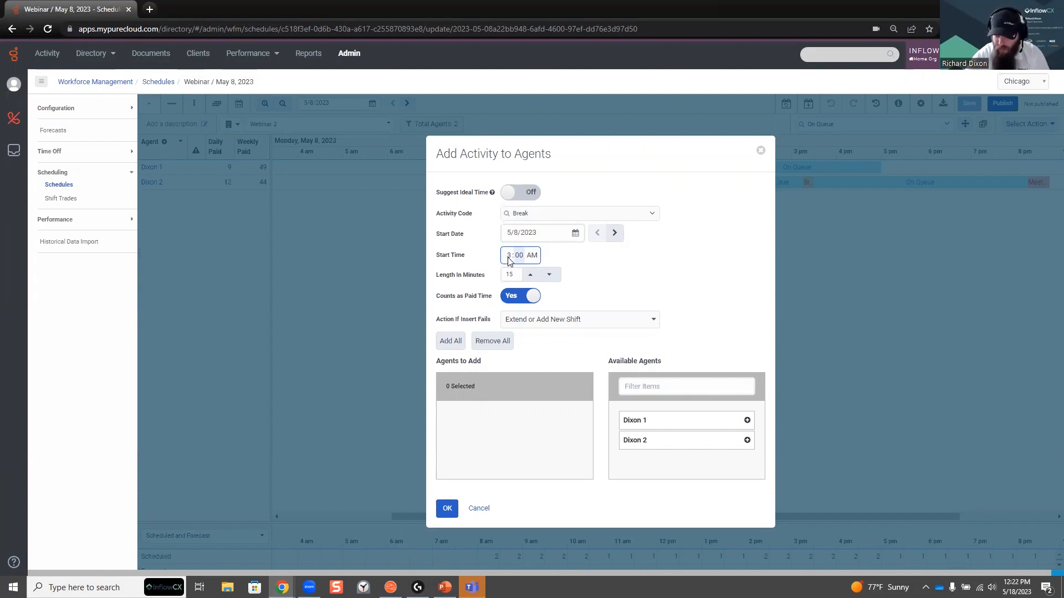
{"action": "type", "text": "15"}
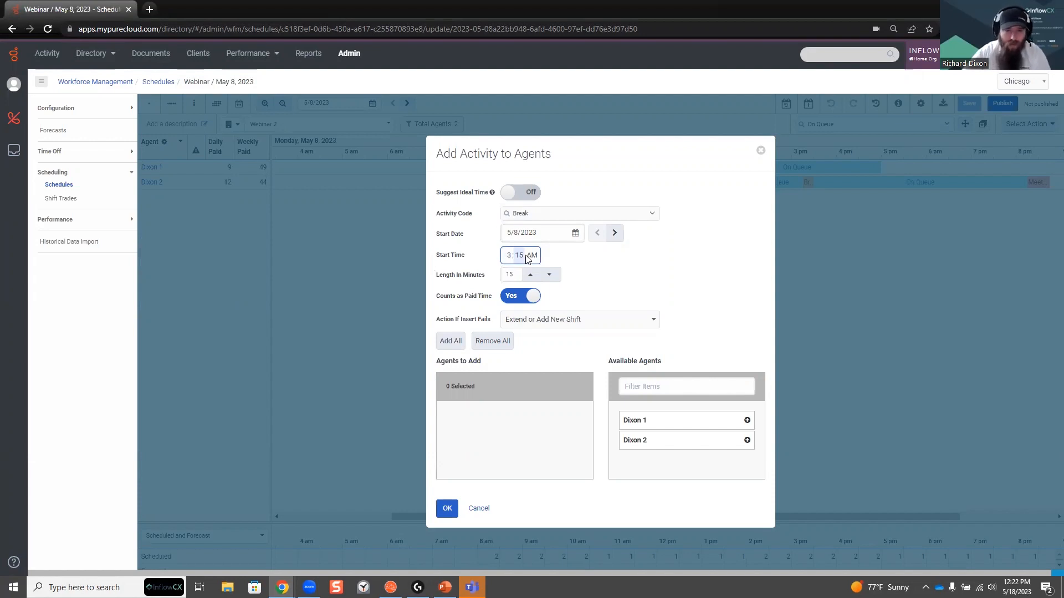
{"action": "left_click", "coordinate": [532, 255]}
{"action": "type", "text": "p"}
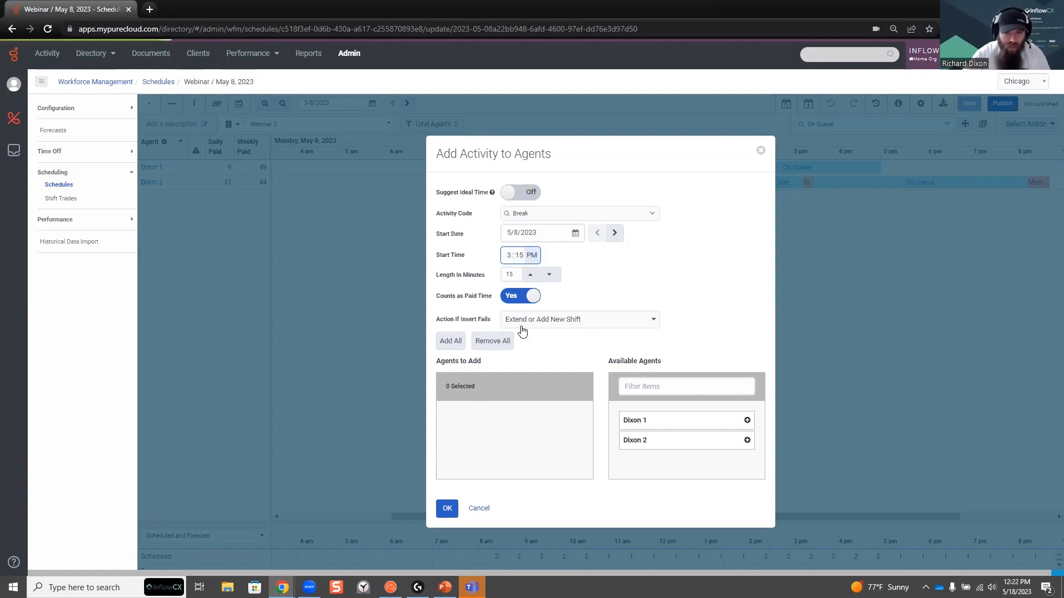
Step: Set the failed-insert action to Adjust Activity Length, insert the Break for the first agent, and dismiss the failure notifications
{"action": "left_click", "coordinate": [554, 320]}
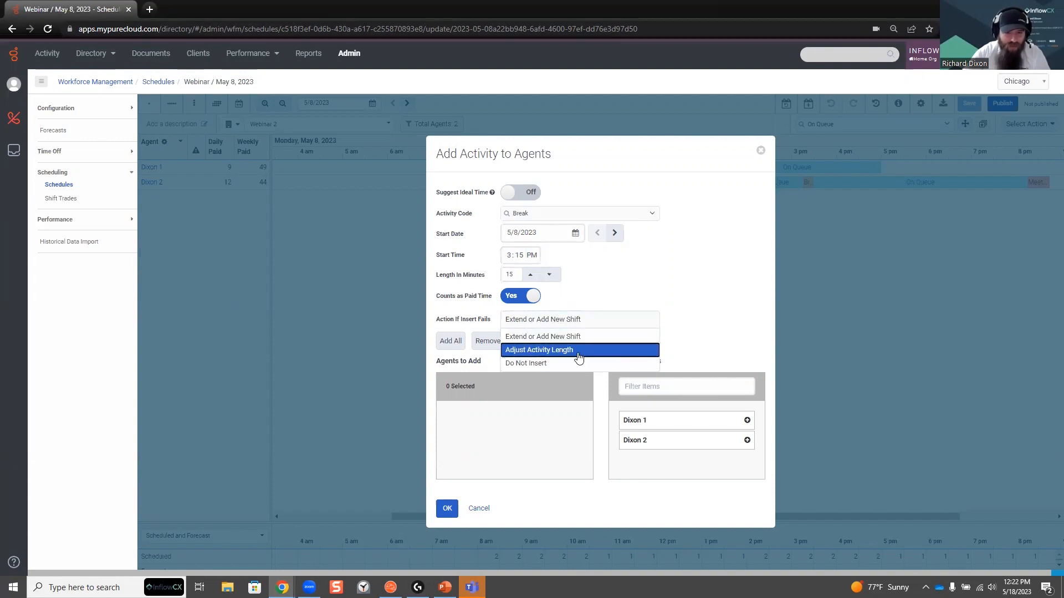
{"action": "left_click", "coordinate": [574, 356]}
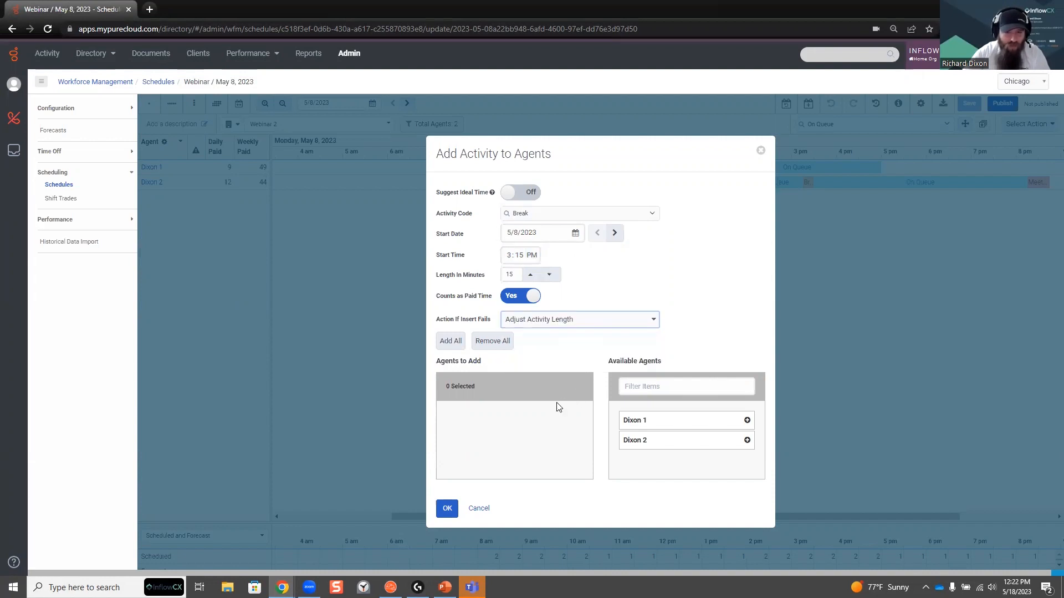
{"action": "left_click", "coordinate": [448, 509]}
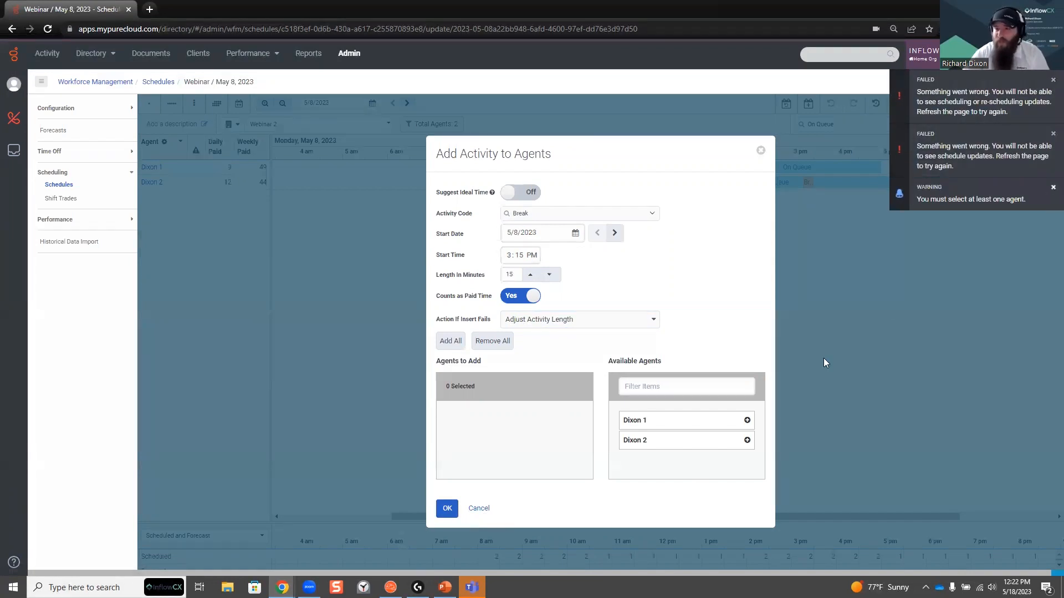
{"action": "left_click", "coordinate": [747, 421]}
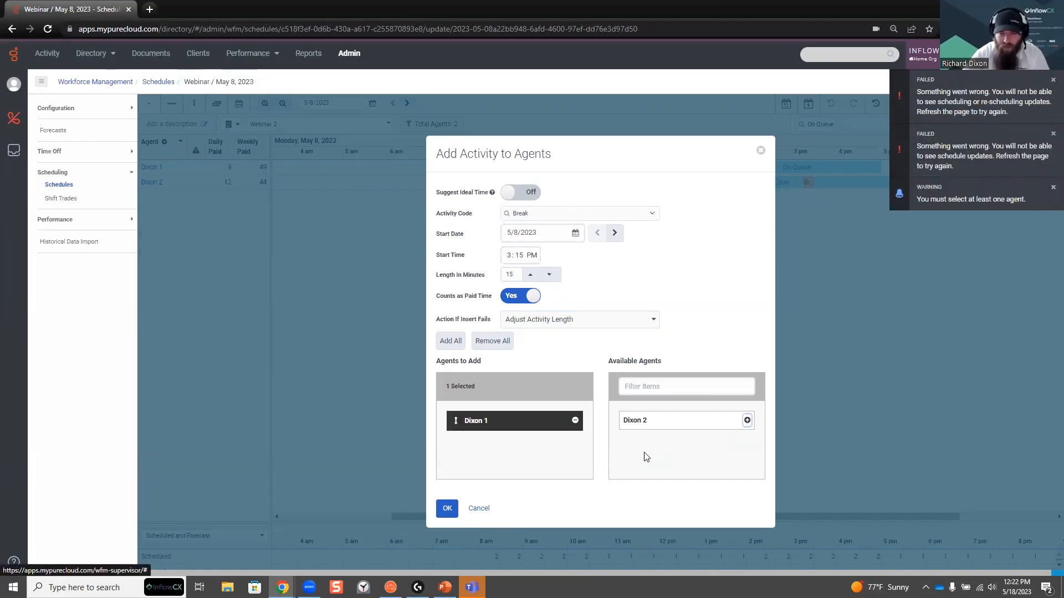
{"action": "left_click", "coordinate": [448, 509]}
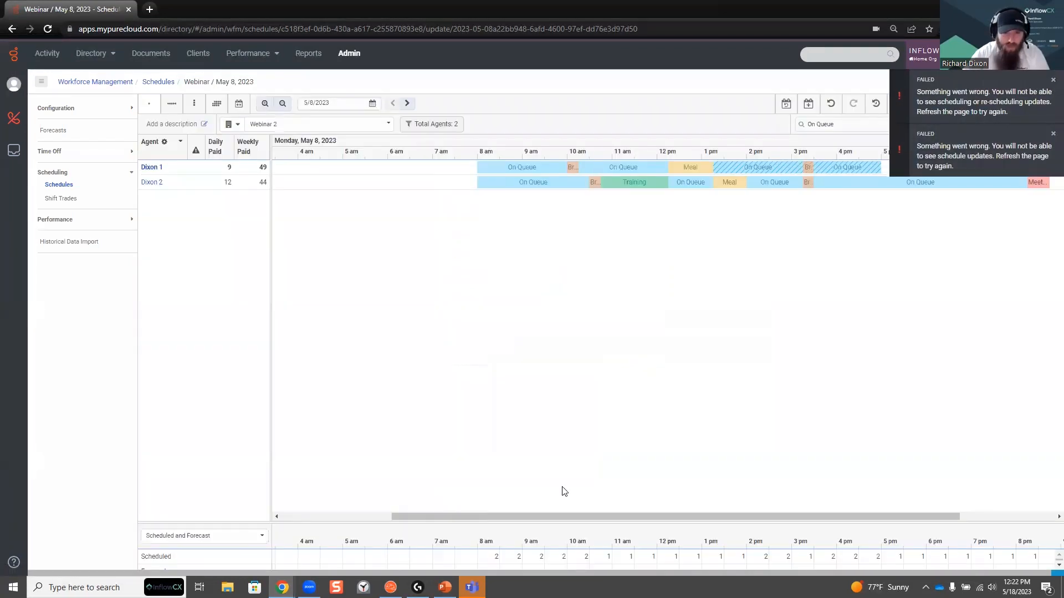
{"action": "left_click", "coordinate": [1052, 80]}
{"action": "left_click", "coordinate": [1052, 81]}
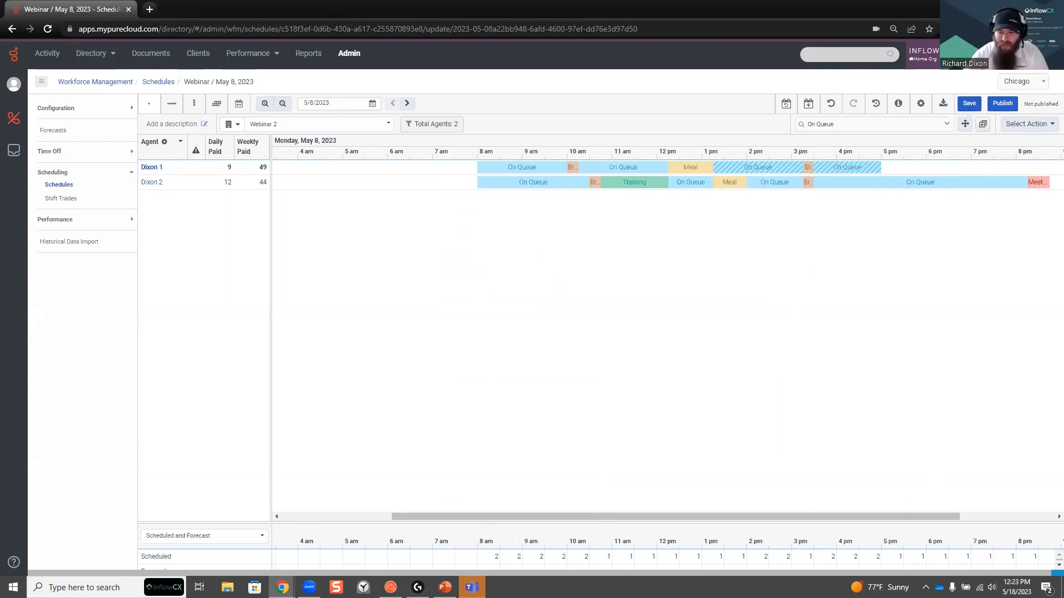
Step: Review the Scheduled and Forecast rows down to Difference, and switch to the Keyboard Shortcuts slide in the PowerPoint slideshow
{"action": "left_click", "coordinate": [1058, 565]}
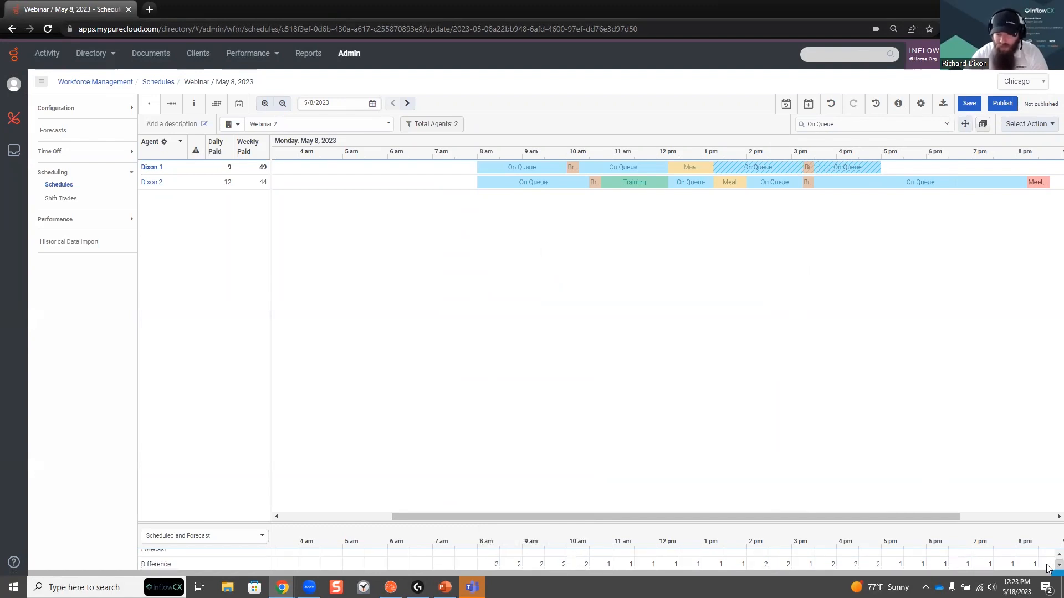
{"action": "left_click", "coordinate": [1058, 555]}
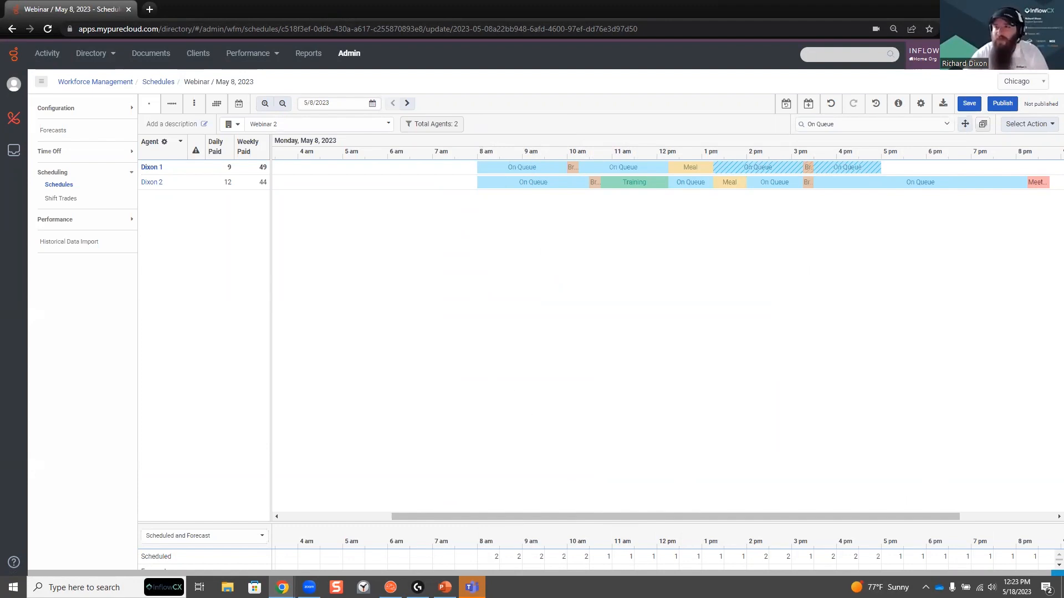
{"action": "key", "text": "alt+Tab"}
{"action": "left_click", "coordinate": [604, 288]}
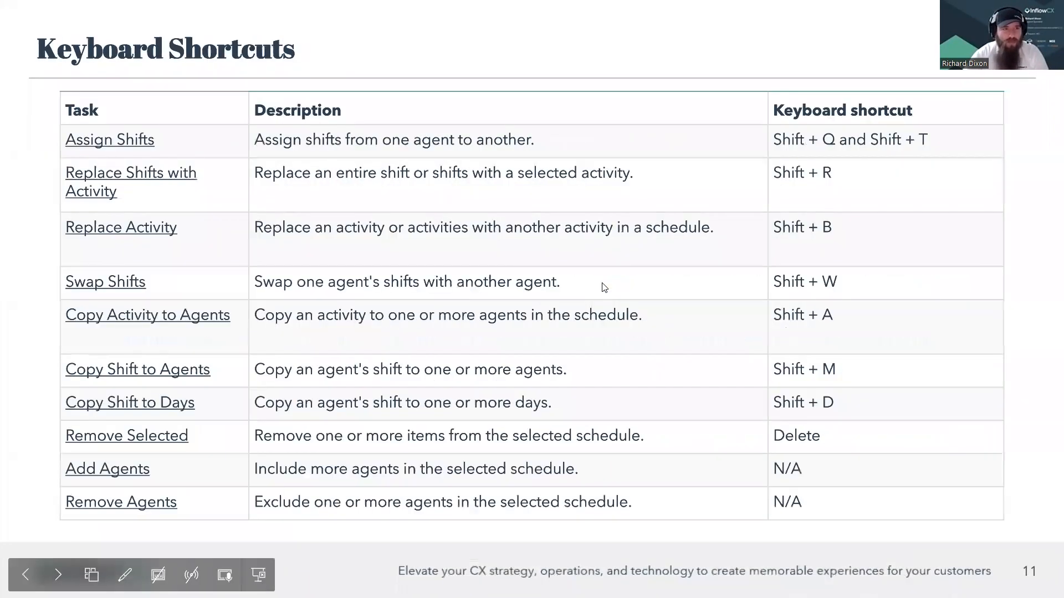